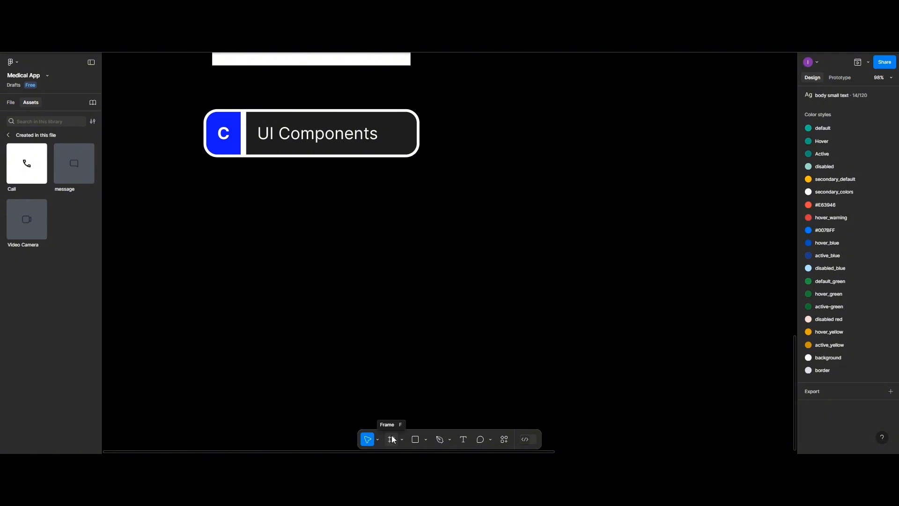
Draw a square frame below the UI Components heading and set its size to 50 × 50
{"action": "left_click", "coordinate": [392, 438]}
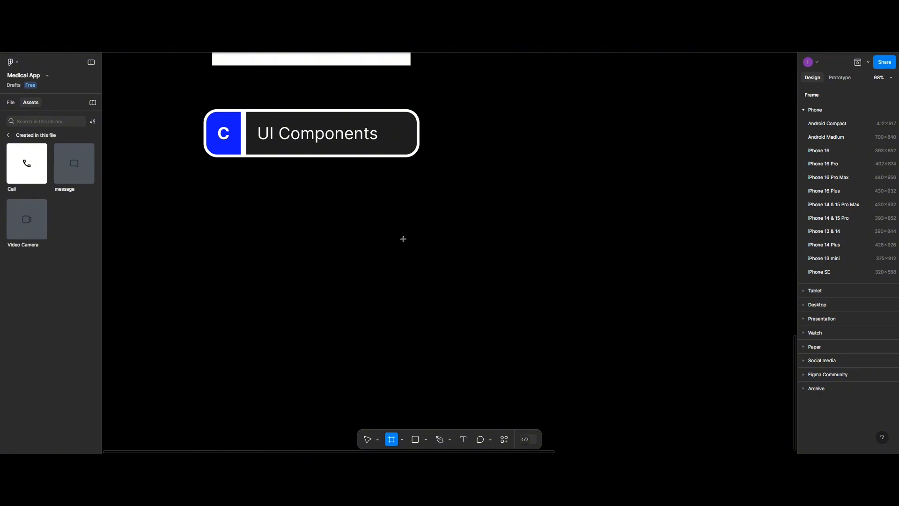
{"action": "left_click_drag", "start_coordinate": [404, 238], "coordinate": [449, 283]}
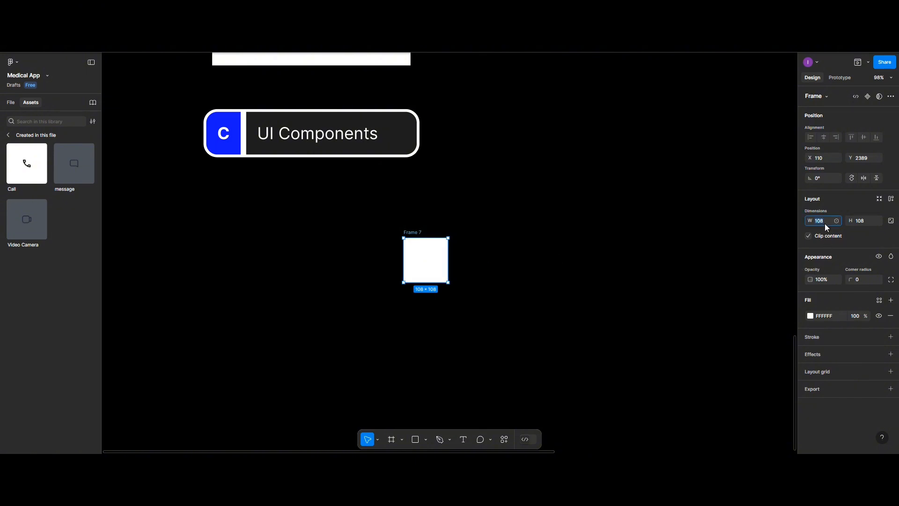
{"action": "left_click", "coordinate": [858, 220]}
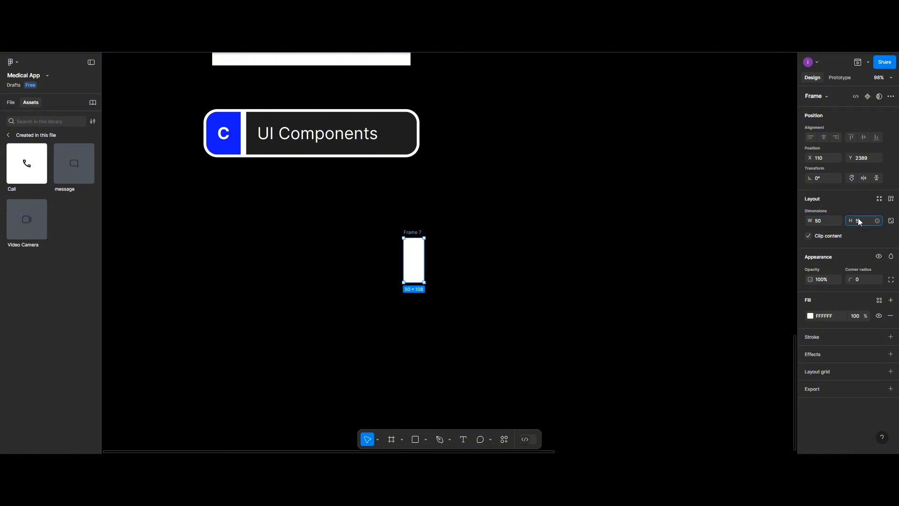
{"action": "type", "text": "50"}
{"action": "key", "text": "Return"}
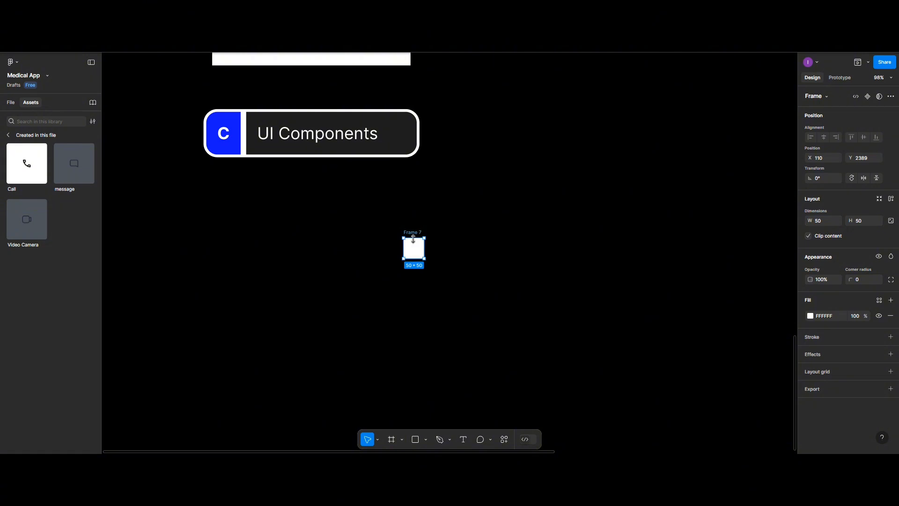
Move the 50 × 50 frame to just beneath the middle of the UI Components heading and rename it Checkbox
{"action": "scroll", "coordinate": [413, 239], "scroll_direction": "up", "scroll_amount": 3}
{"action": "scroll", "coordinate": [413, 251], "scroll_direction": "left", "scroll_amount": 5}
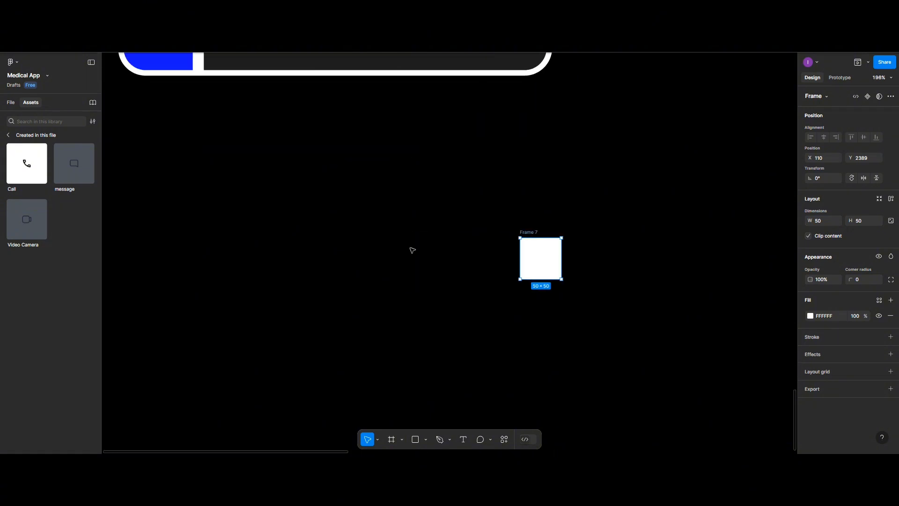
{"action": "scroll", "coordinate": [585, 269], "scroll_direction": "up", "scroll_amount": 3}
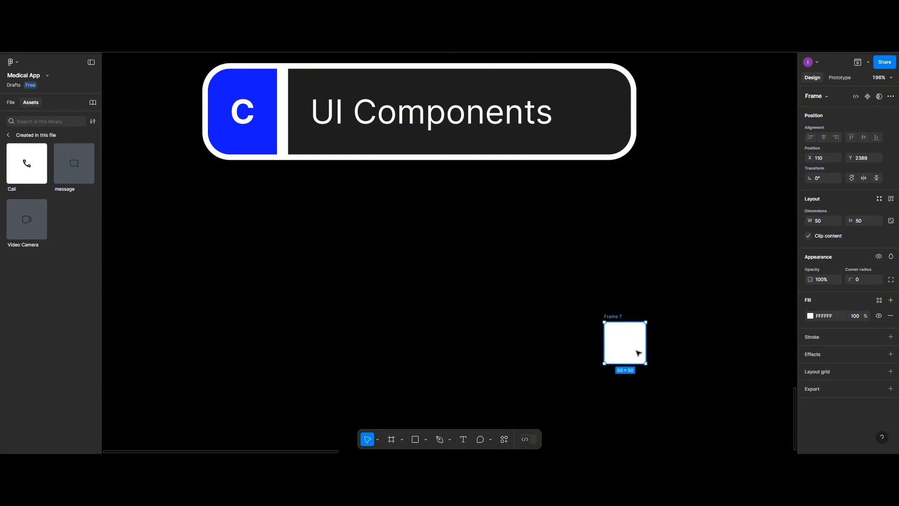
{"action": "left_click_drag", "start_coordinate": [639, 352], "coordinate": [397, 244]}
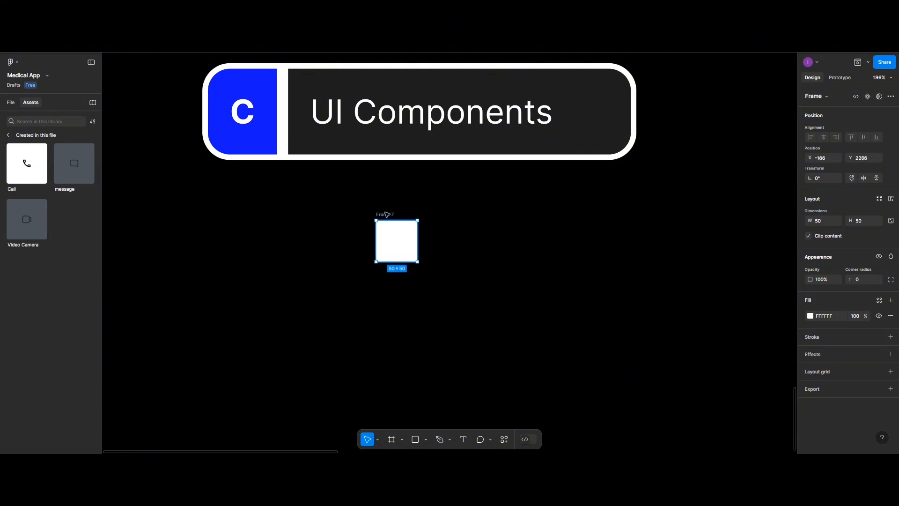
{"action": "double_click", "coordinate": [386, 214]}
{"action": "type", "text": "Checkbox"}
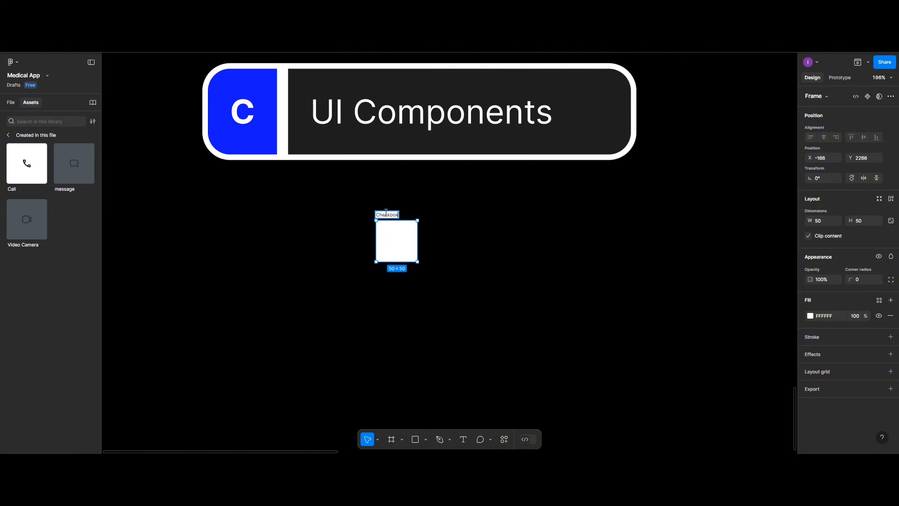
{"action": "key", "text": "Return"}
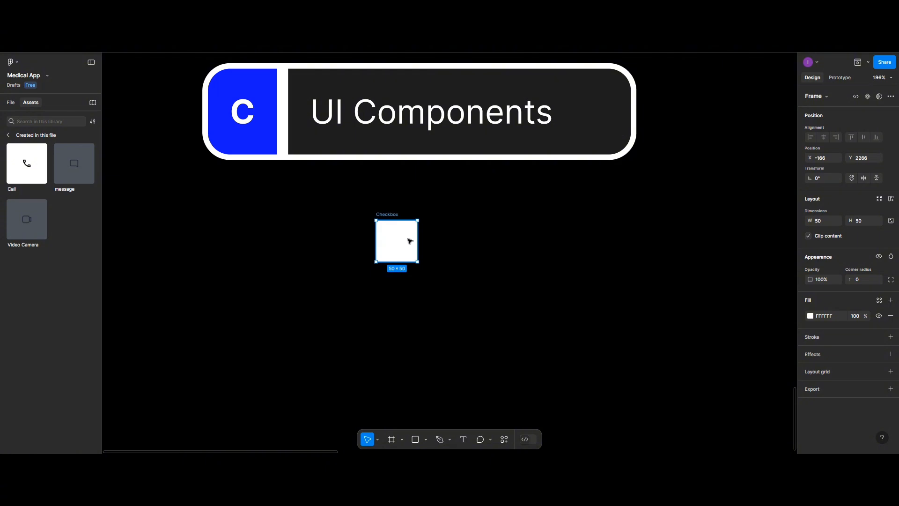
Turn the Checkbox frame into a component and add a variant property to it
{"action": "left_click", "coordinate": [868, 97]}
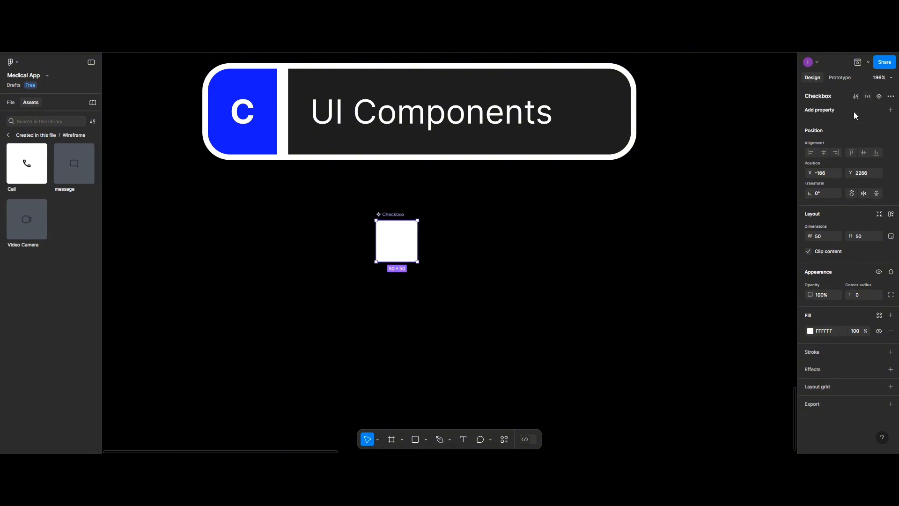
{"action": "left_click", "coordinate": [889, 110]}
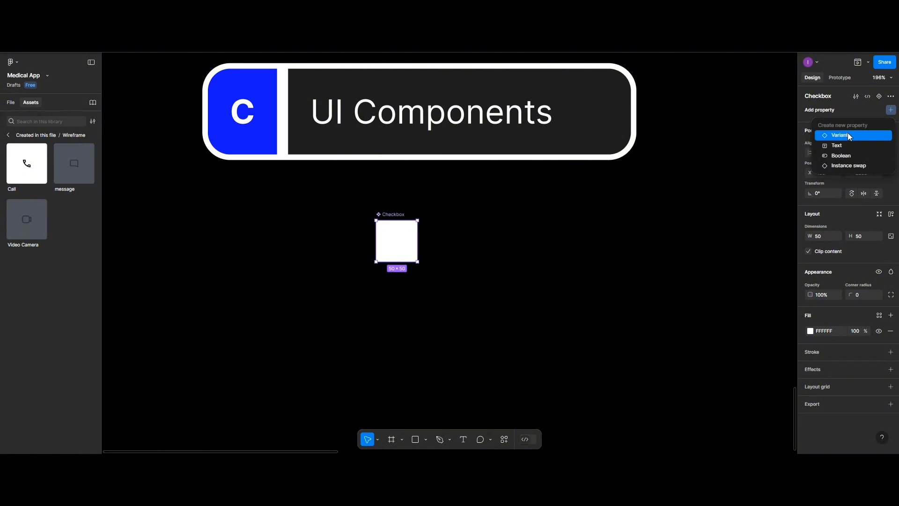
{"action": "left_click", "coordinate": [848, 133]}
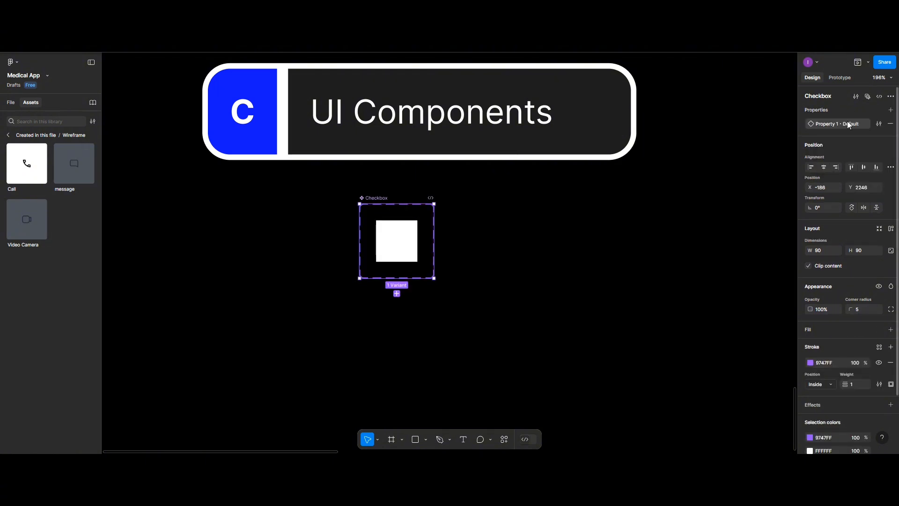
Add a second variant to the Checkbox component and name its Property 1 value selectState
{"action": "left_click", "coordinate": [397, 294]}
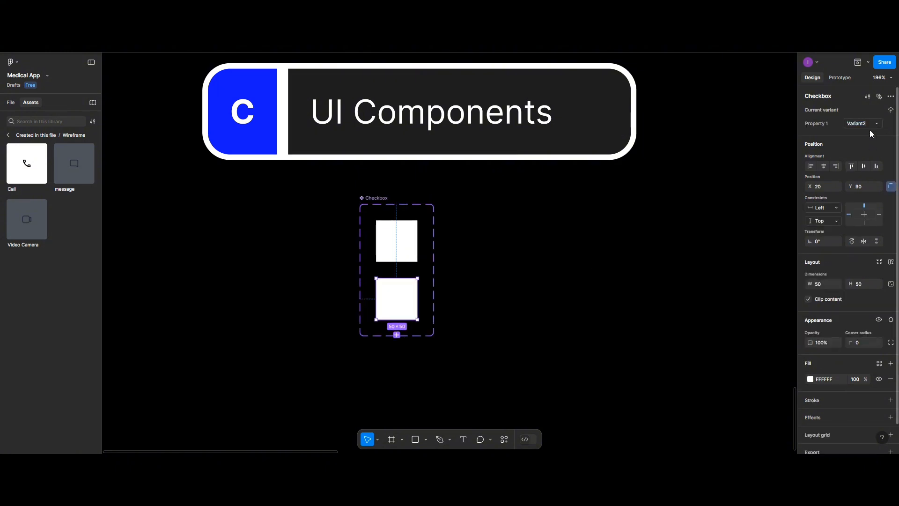
{"action": "type", "text": "s"}
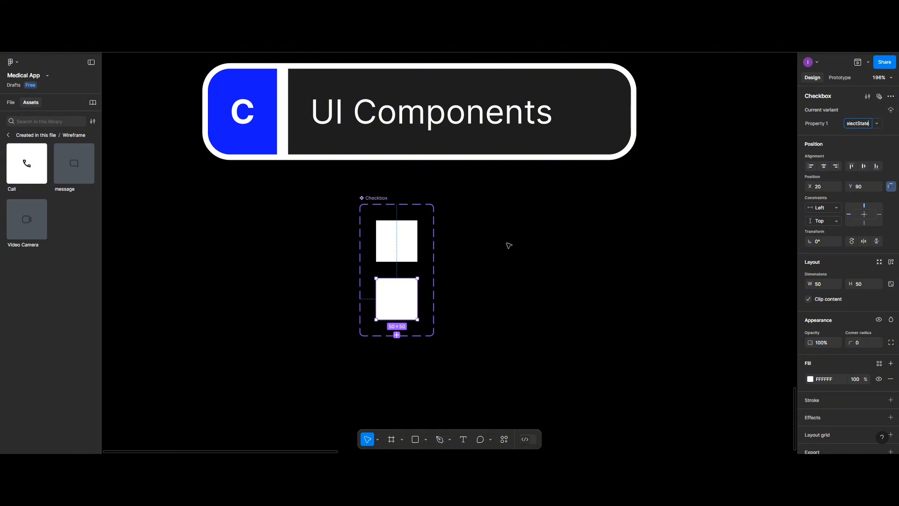
{"action": "left_click", "coordinate": [407, 300]}
Find the plain check icon in the Feather Icons plugin and place it centred in the selectState variant
{"action": "right_click", "coordinate": [495, 269]}
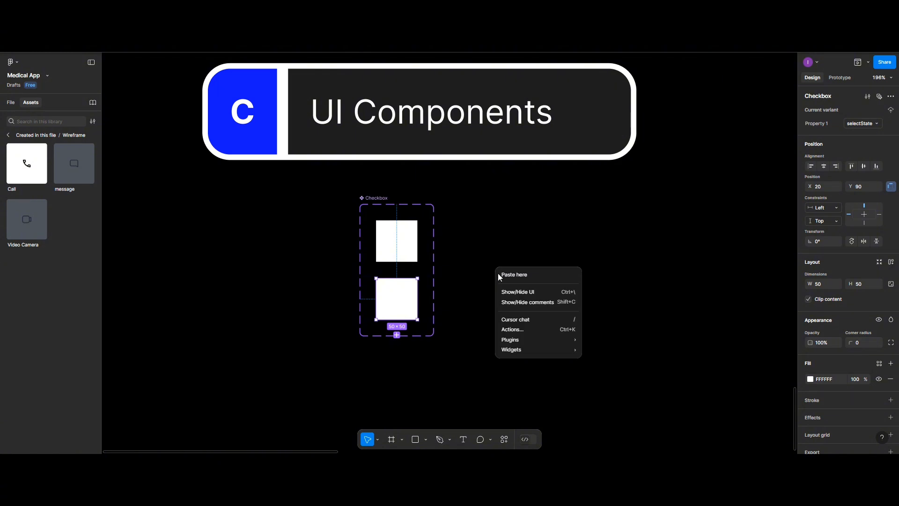
{"action": "mouse_move", "coordinate": [515, 339]}
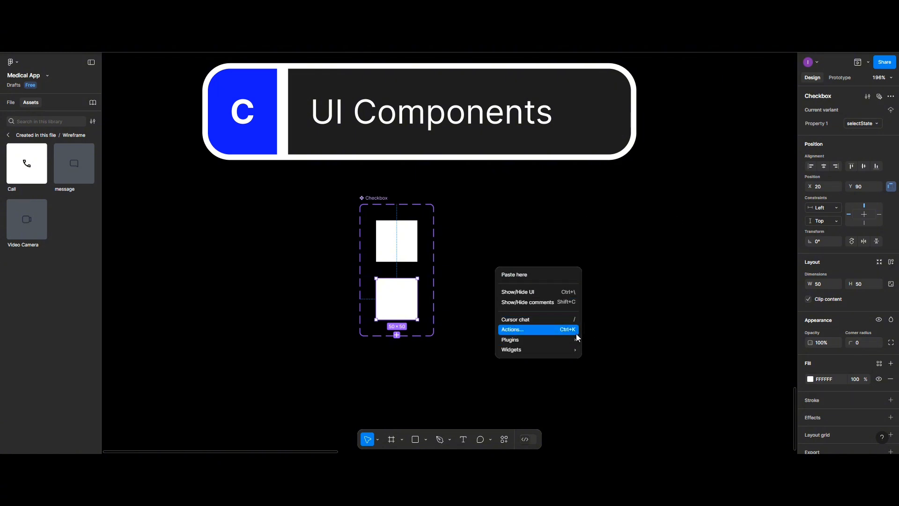
{"action": "mouse_move", "coordinate": [576, 340]}
{"action": "left_click", "coordinate": [609, 239]}
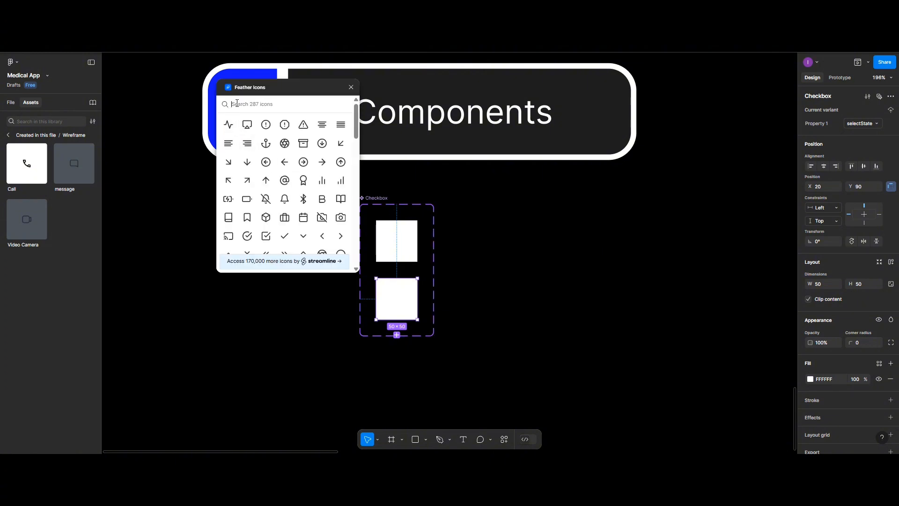
{"action": "type", "text": "check"}
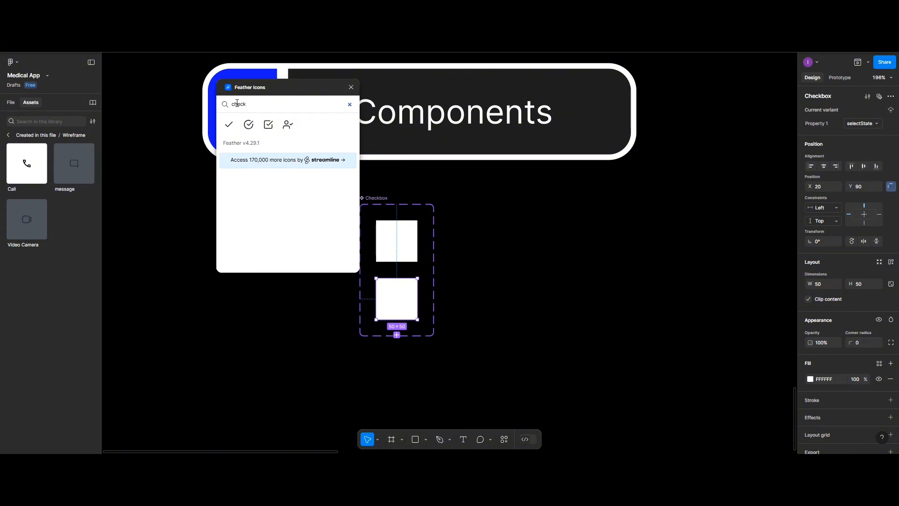
{"action": "left_click", "coordinate": [229, 126]}
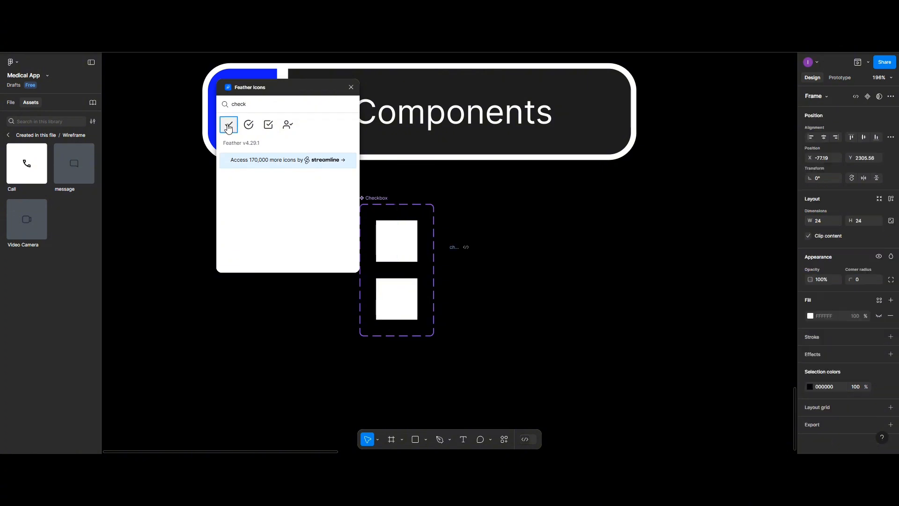
{"action": "left_click_drag", "start_coordinate": [460, 262], "coordinate": [396, 302]}
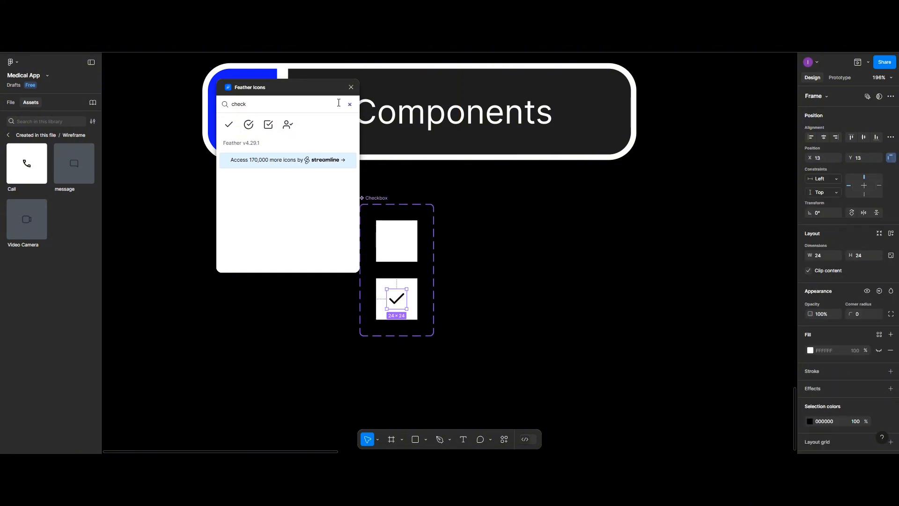
{"action": "left_click", "coordinate": [350, 87]}
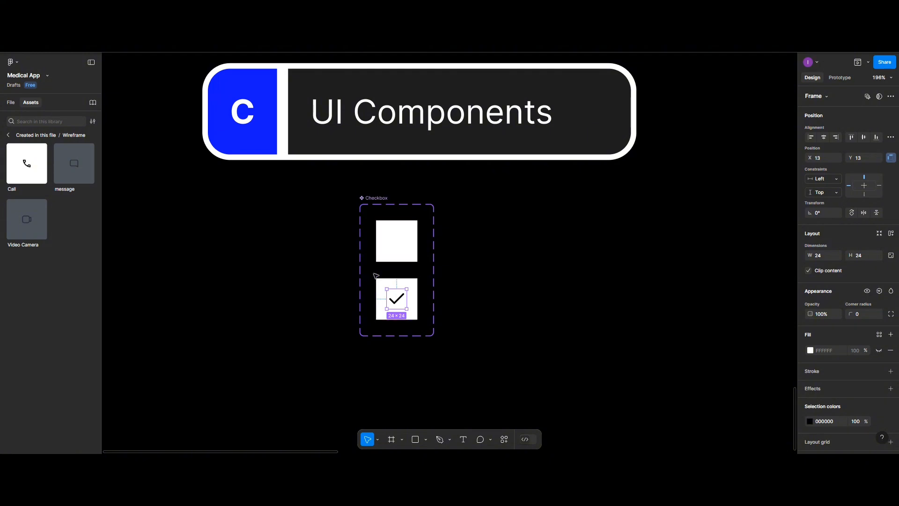
{"action": "left_click", "coordinate": [463, 289]}
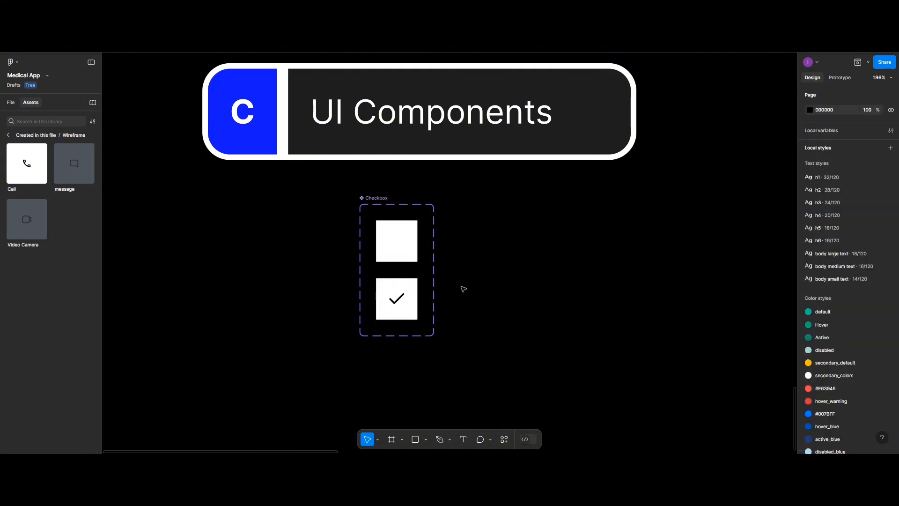
Link the Default and selectState variants in both directions with On click interactions that use Change to with Instant animation
{"action": "left_click", "coordinate": [394, 248]}
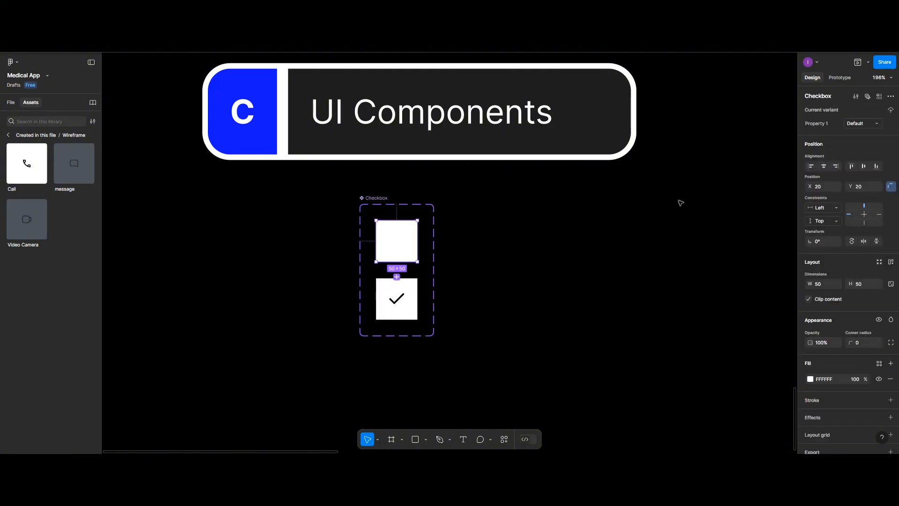
{"action": "left_click", "coordinate": [844, 80]}
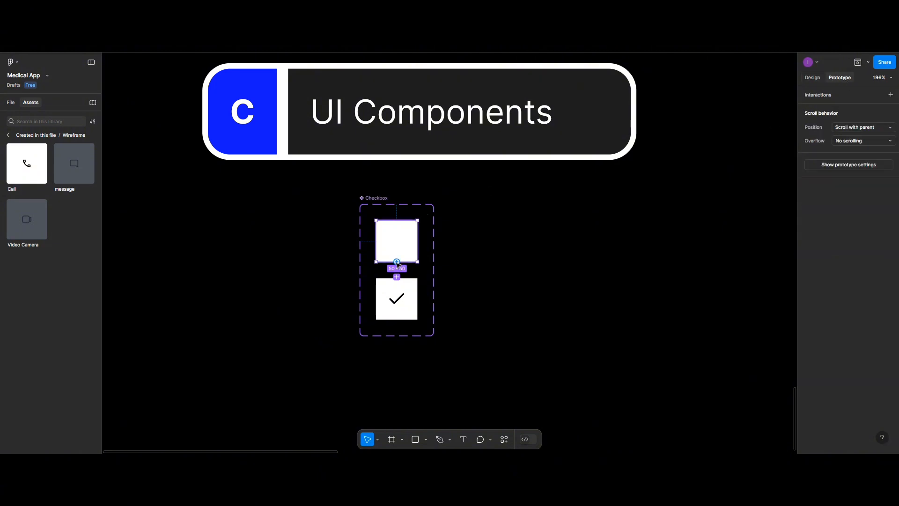
{"action": "left_click_drag", "start_coordinate": [397, 262], "coordinate": [397, 280]}
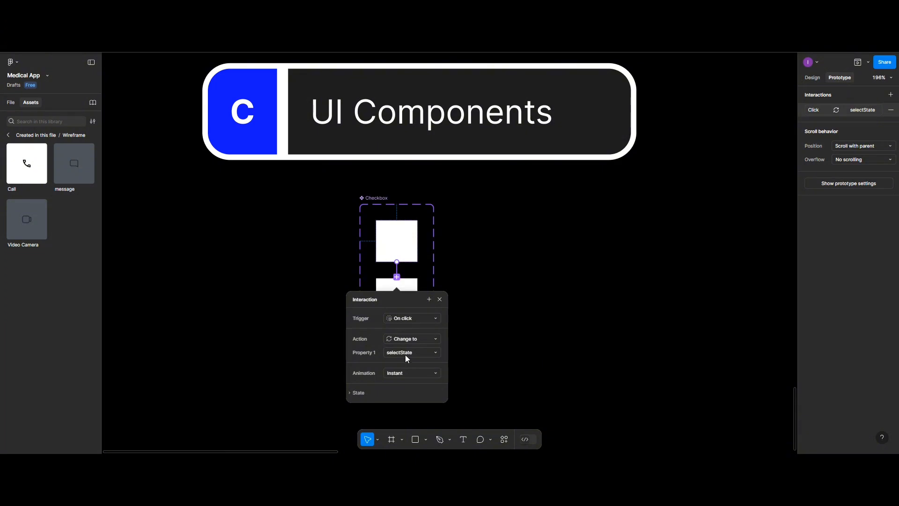
{"action": "left_click", "coordinate": [411, 284]}
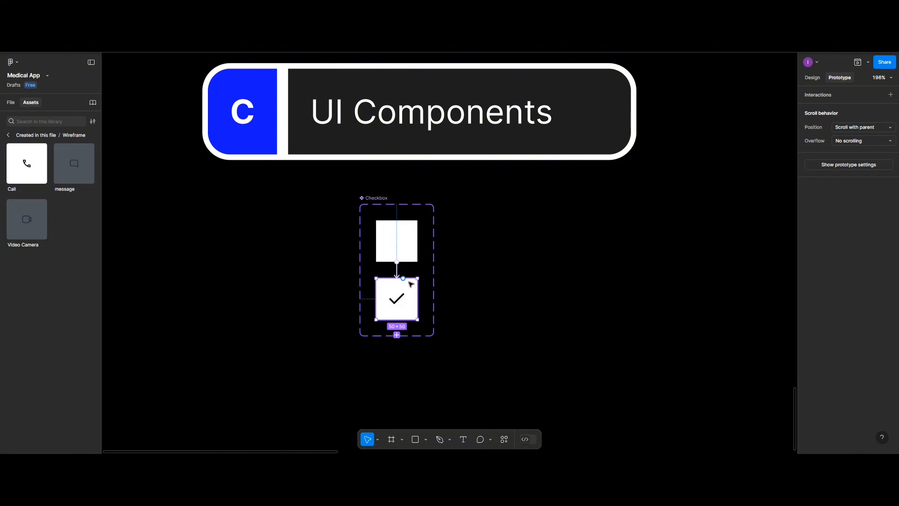
{"action": "left_click_drag", "start_coordinate": [403, 278], "coordinate": [410, 261]}
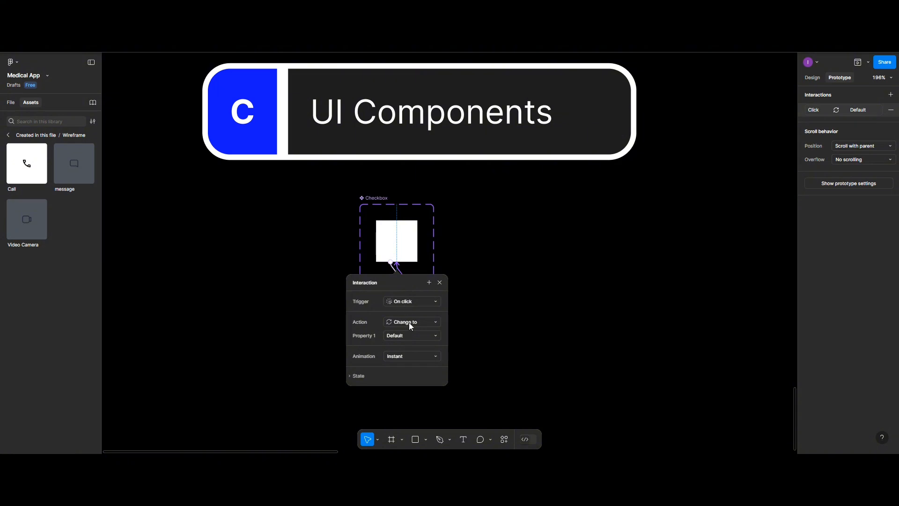
Move the Checkbox component set beneath the blue C block of the UI Components heading
{"action": "left_click", "coordinate": [378, 198]}
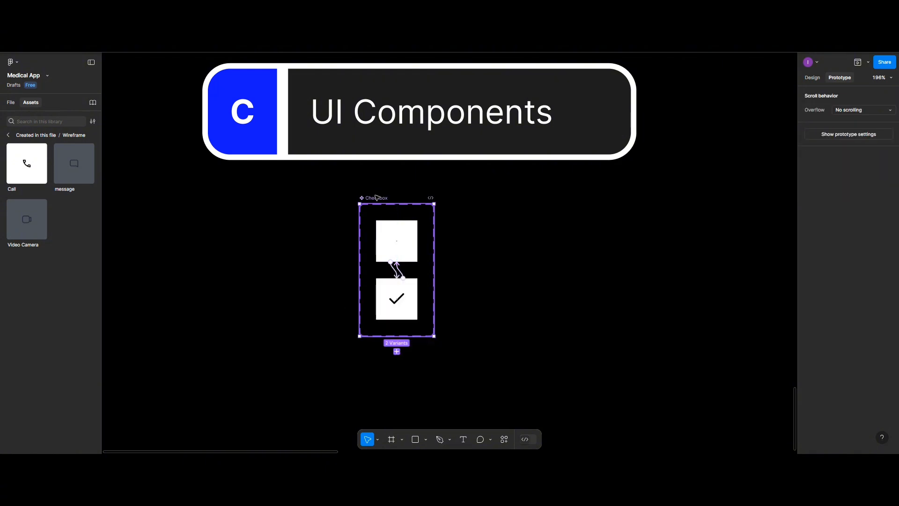
{"action": "left_click_drag", "start_coordinate": [378, 200], "coordinate": [239, 193]}
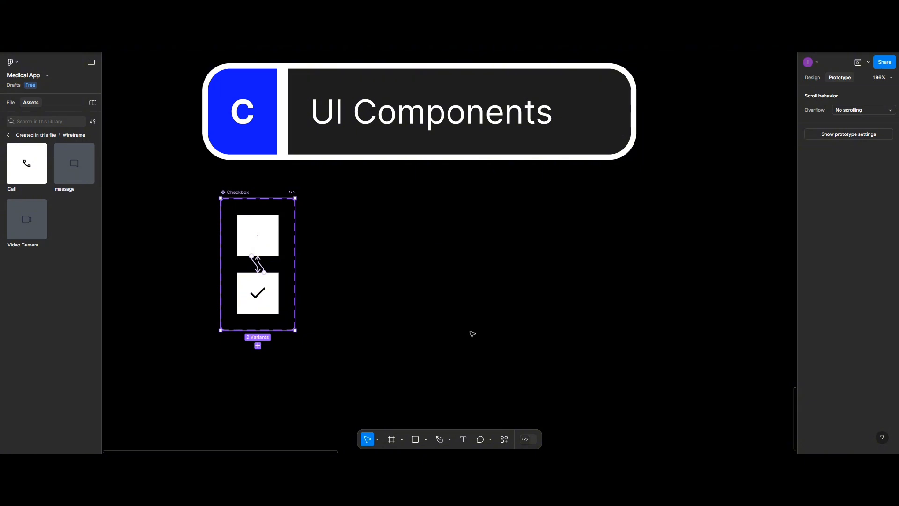
Draw a new square frame beside the Checkbox component set and set its size to 100 × 100
{"action": "left_click", "coordinate": [394, 440]}
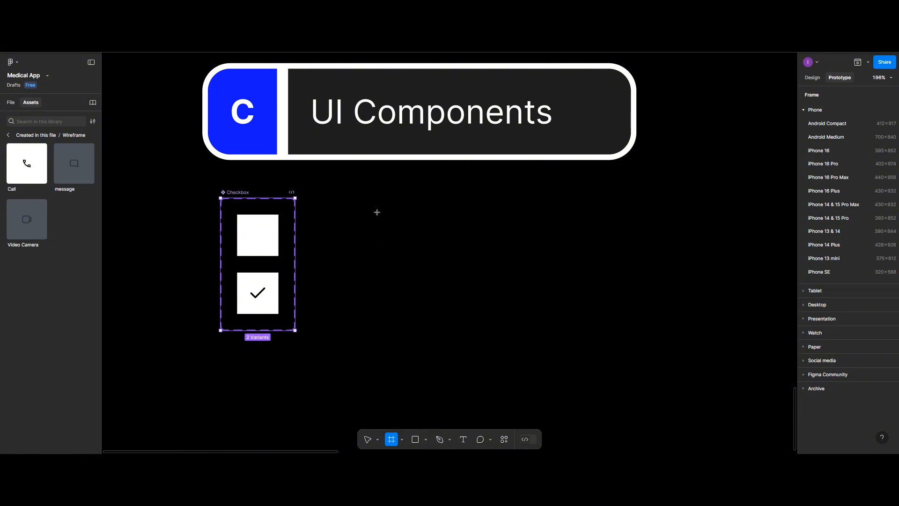
{"action": "left_click_drag", "start_coordinate": [377, 212], "coordinate": [429, 264]}
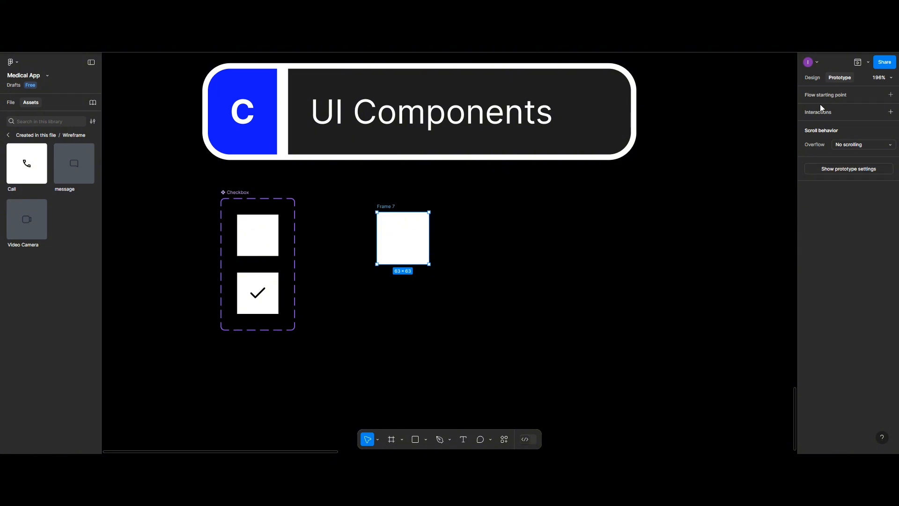
{"action": "left_click", "coordinate": [812, 78]}
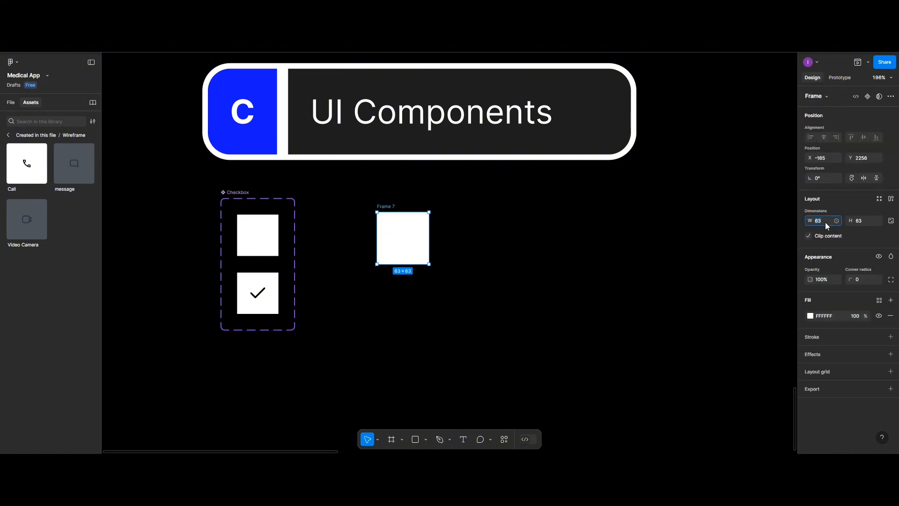
{"action": "left_click", "coordinate": [825, 222]}
{"action": "type", "text": "100"}
{"action": "left_click", "coordinate": [862, 223]}
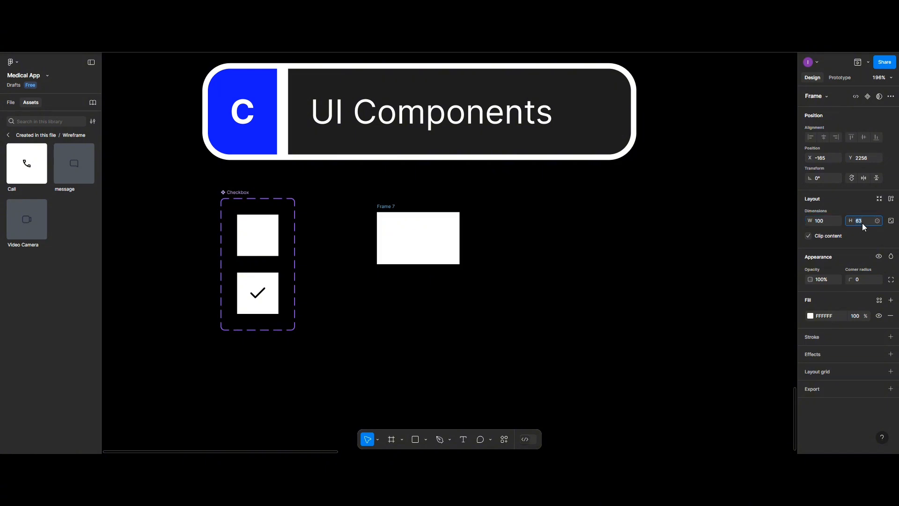
{"action": "type", "text": "100"}
{"action": "key", "text": "Return"}
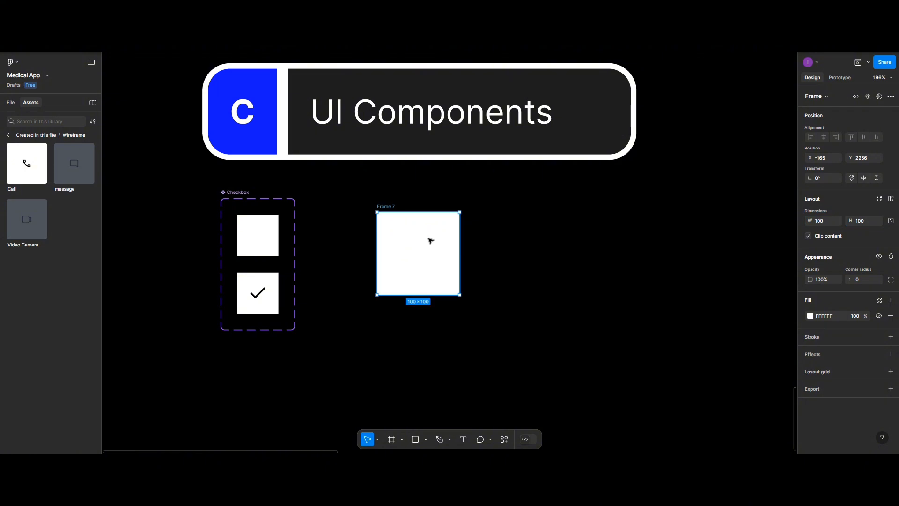
Rename the new square frame as radioButton and set its corner radius to 50 to make it a circle
{"action": "double_click", "coordinate": [389, 206]}
{"action": "type", "text": "radiobutto"}
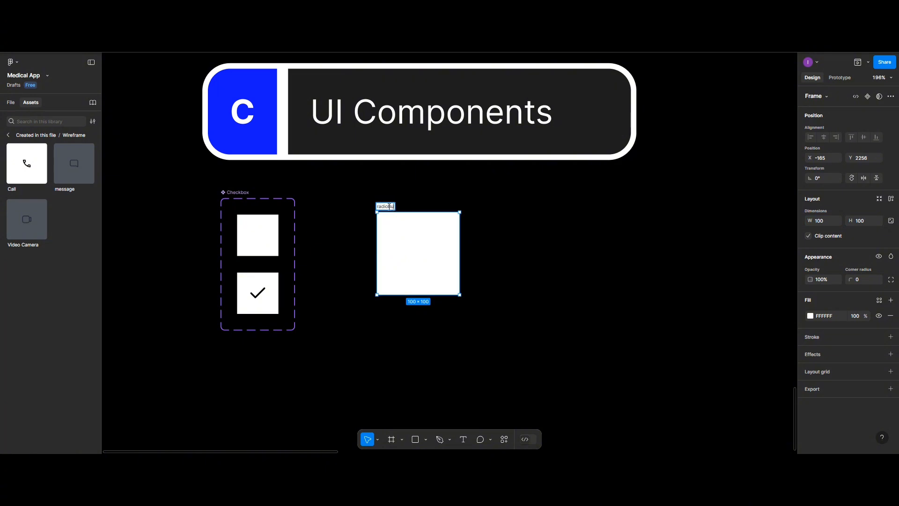
{"action": "type", "text": "n"}
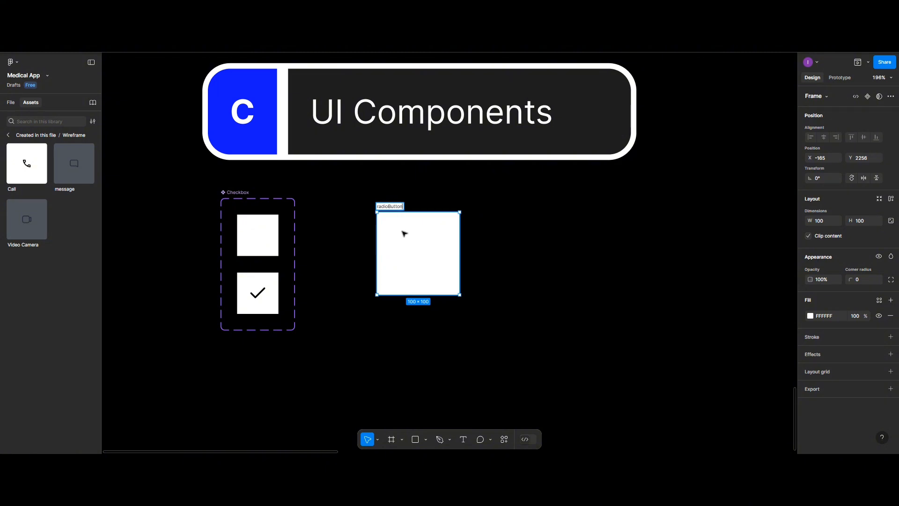
{"action": "key", "text": "Return"}
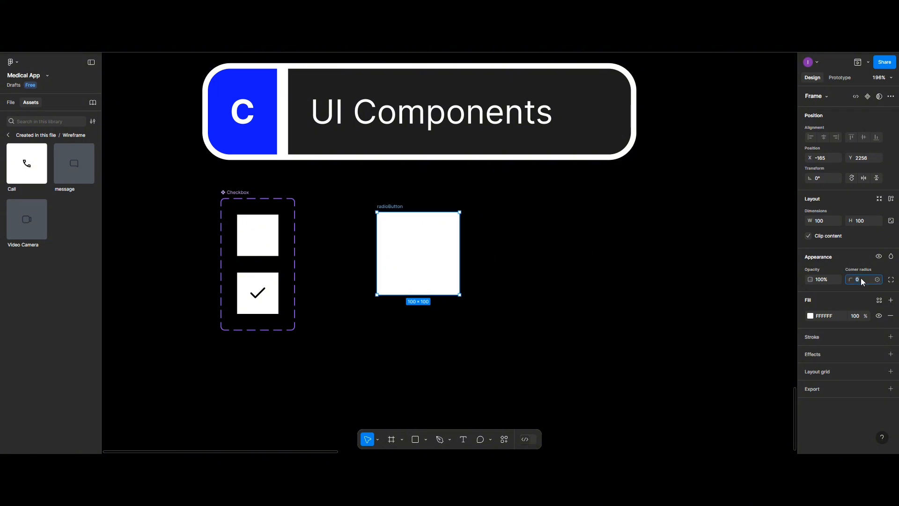
{"action": "type", "text": "5"}
{"action": "key", "text": "Return"}
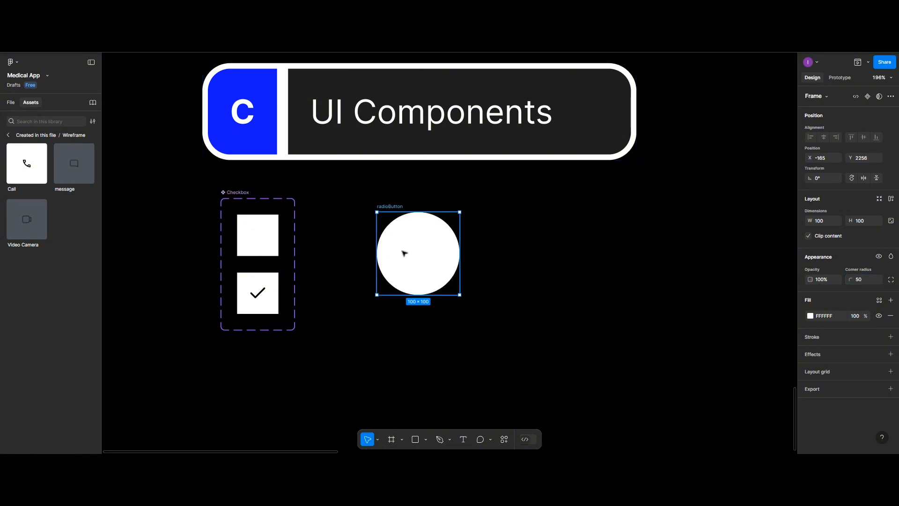
Turn the radioButton frame into a component with a variant property and add a second variant named selectState
{"action": "left_click", "coordinate": [869, 97]}
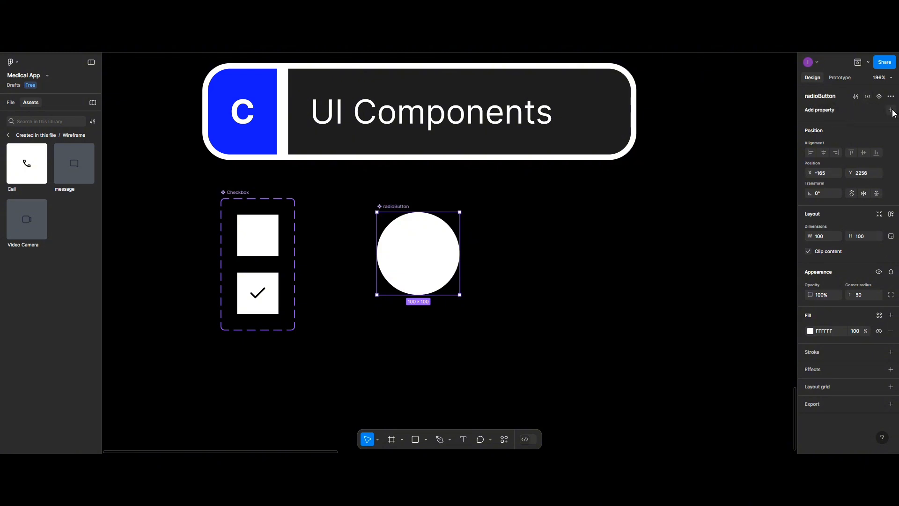
{"action": "left_click", "coordinate": [891, 110]}
{"action": "left_click", "coordinate": [845, 134]}
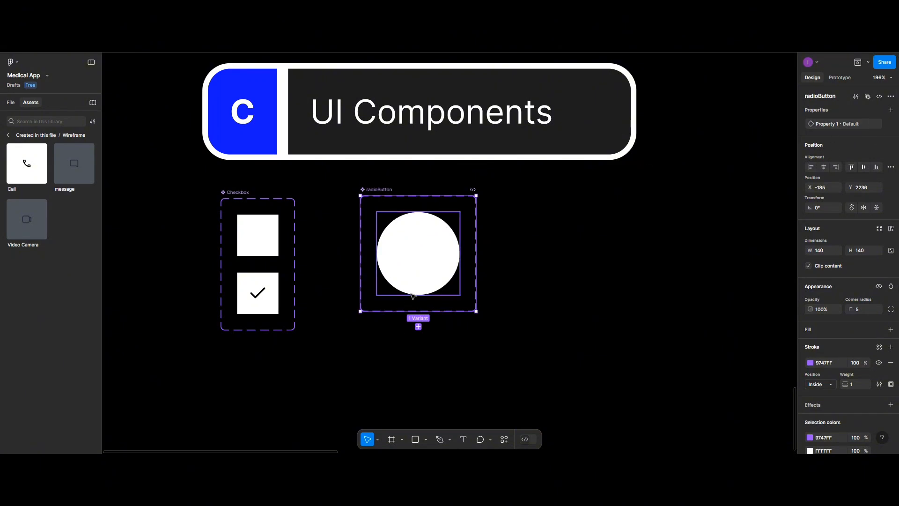
{"action": "left_click", "coordinate": [419, 326]}
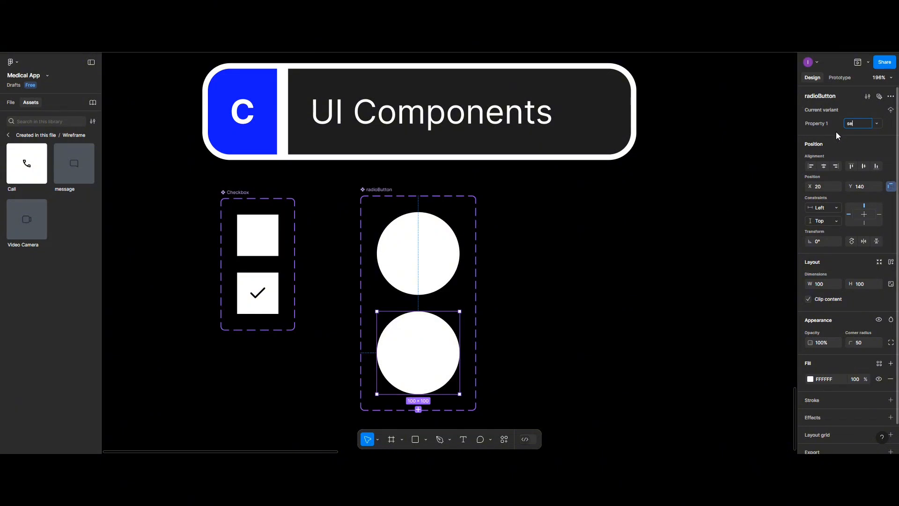
{"action": "type", "text": "selectState"}
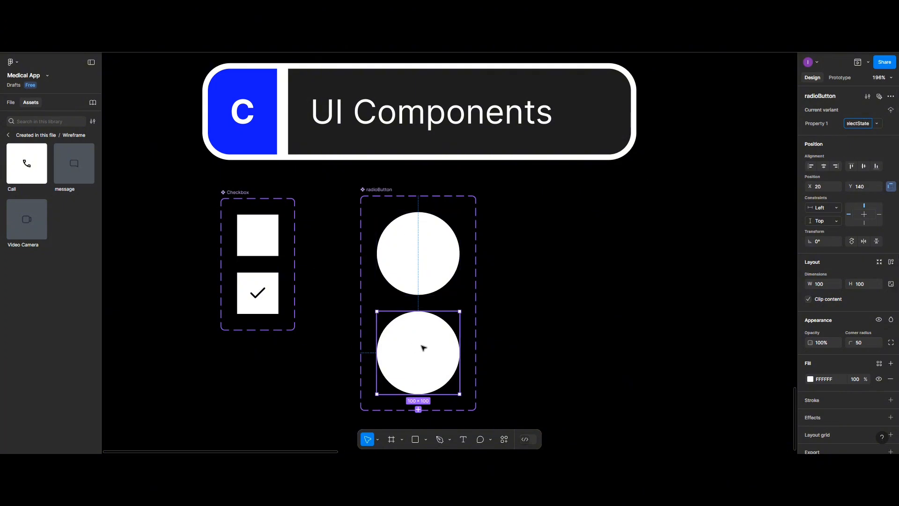
Change the fill of the radioButton's selectState variant to black, 000000
{"action": "scroll", "coordinate": [424, 346], "scroll_direction": "down", "scroll_amount": 2}
{"action": "left_click", "coordinate": [409, 257]}
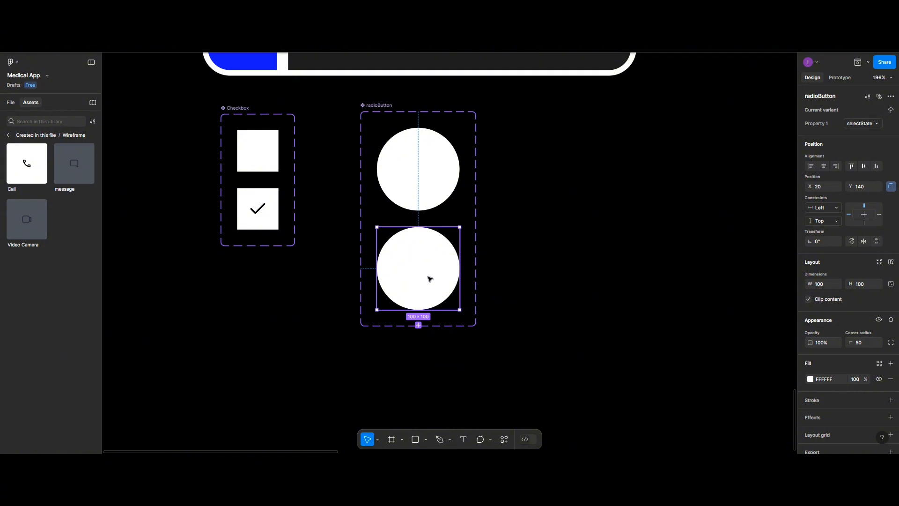
{"action": "scroll", "coordinate": [828, 376], "scroll_direction": "down", "scroll_amount": 2}
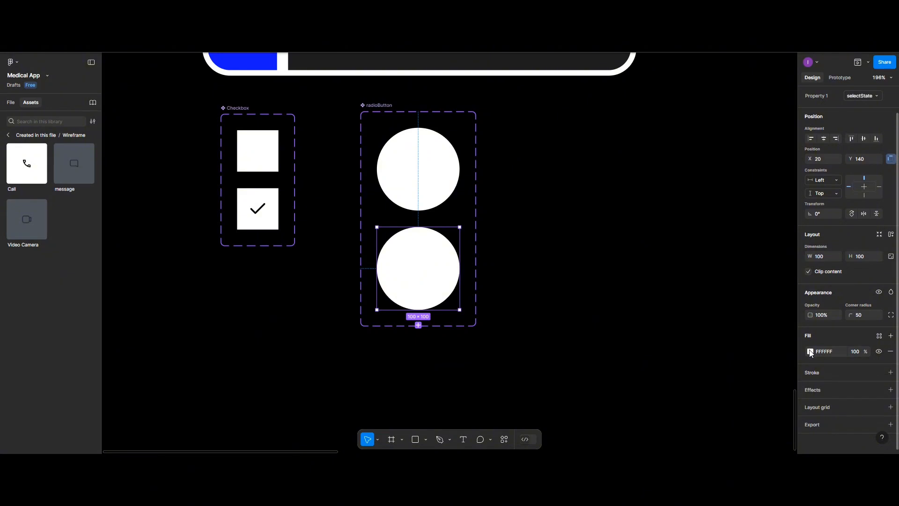
{"action": "left_click", "coordinate": [810, 352]}
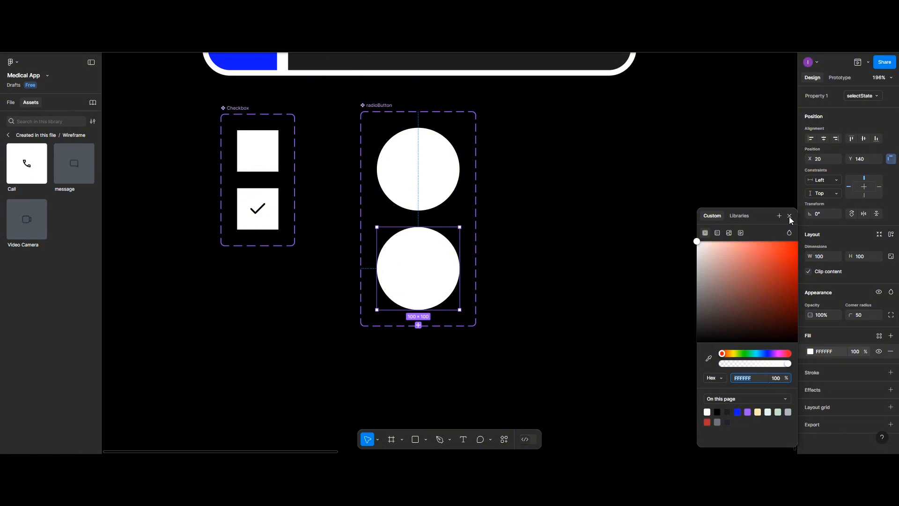
{"action": "left_click", "coordinate": [717, 412]}
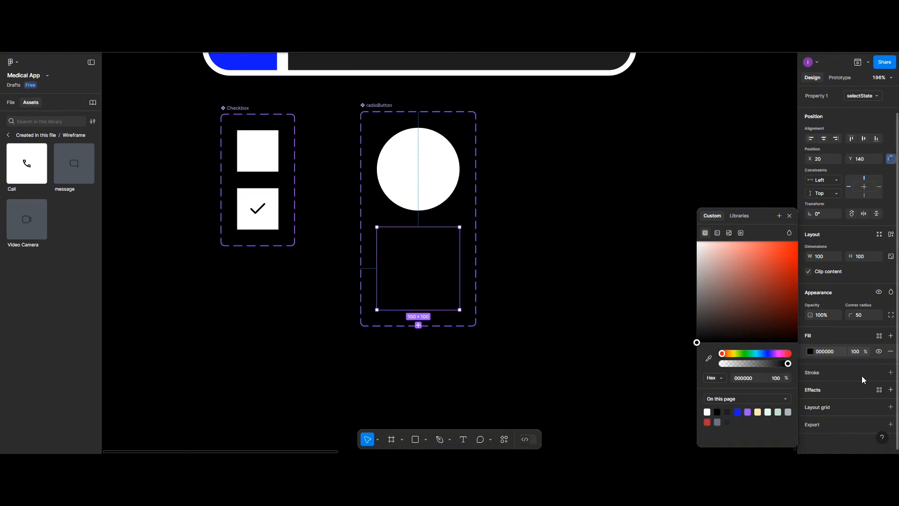
Add an inside stroke with a weight of 25 to the radioButton's selectState variant
{"action": "left_click", "coordinate": [890, 375]}
{"action": "scroll", "coordinate": [880, 367], "scroll_direction": "down", "scroll_amount": 1}
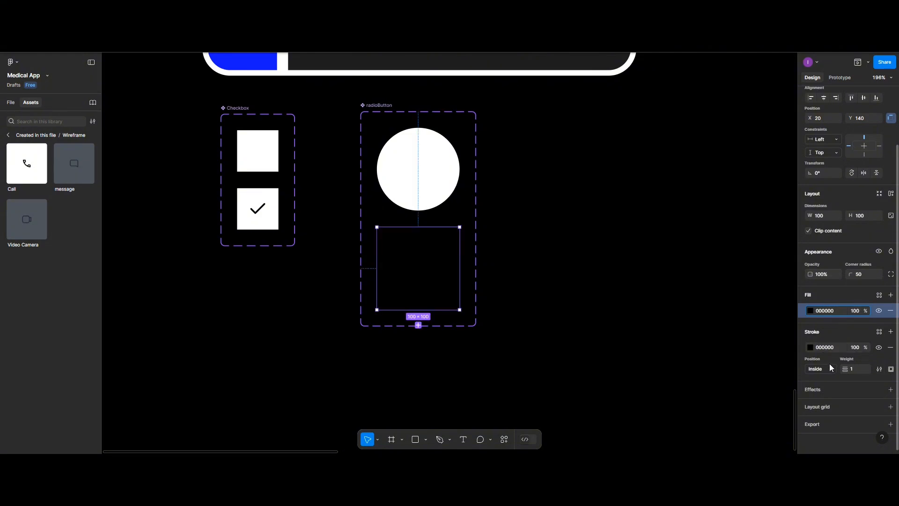
{"action": "left_click", "coordinate": [856, 369]}
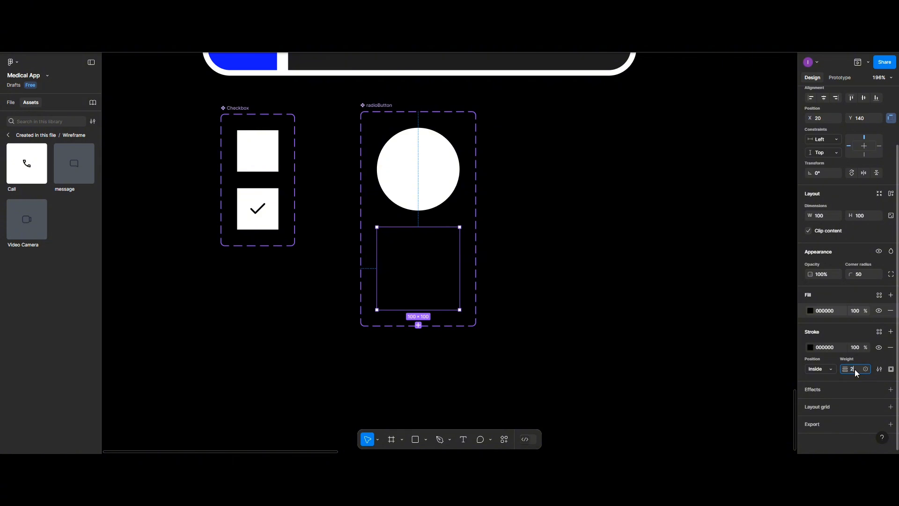
{"action": "type", "text": "25"}
{"action": "key", "text": "Return"}
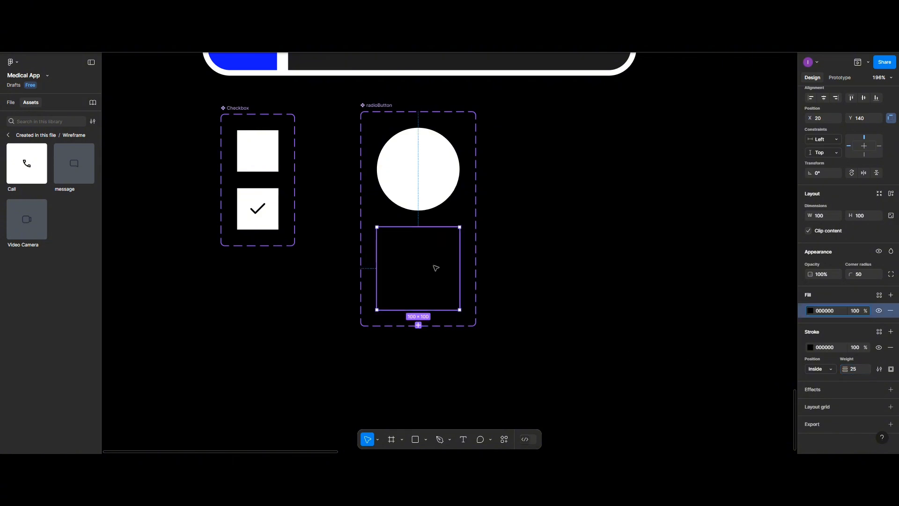
Set the selectState variant's stroke colour to white, FFFFFF, and its weight to 20
{"action": "left_click", "coordinate": [811, 347]}
{"action": "left_click", "coordinate": [743, 379]}
{"action": "left_click", "coordinate": [708, 412]}
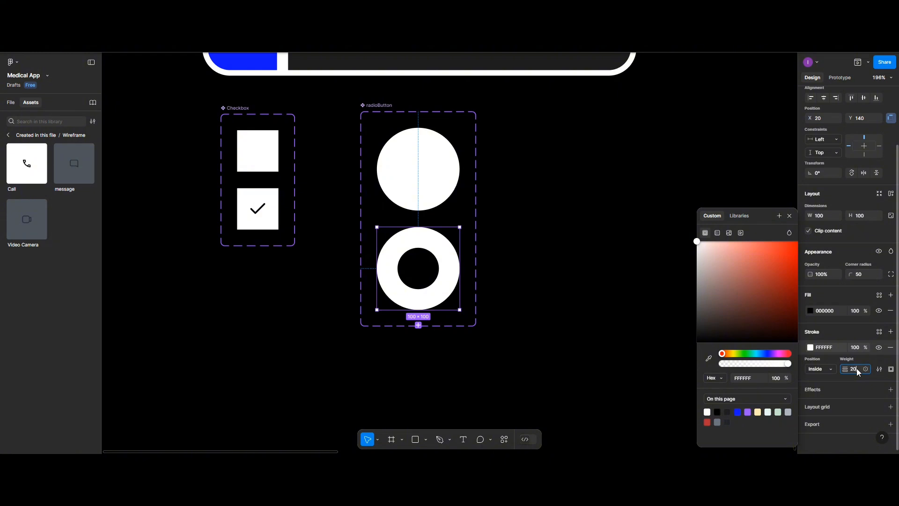
{"action": "key", "text": "Return"}
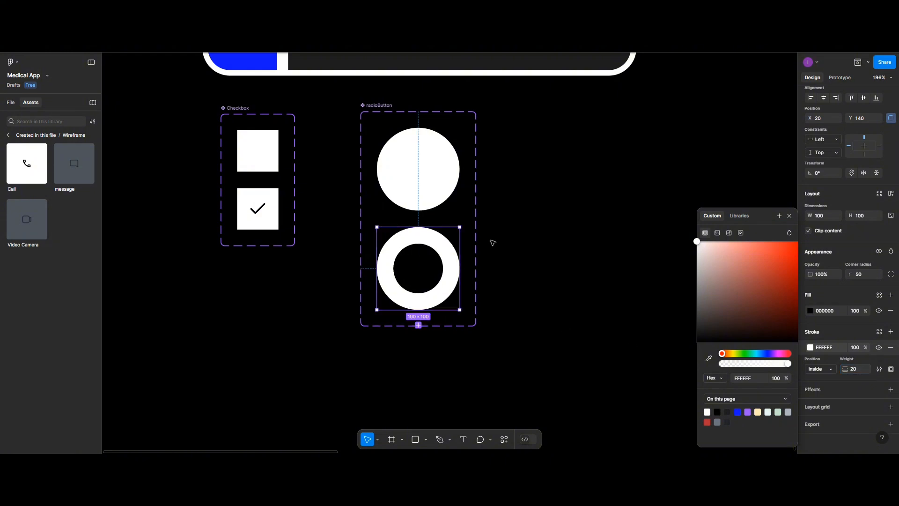
Link the radioButton's Default and selectState variants in both directions with On click interactions using Change to and Instant animation
{"action": "left_click", "coordinate": [428, 162]}
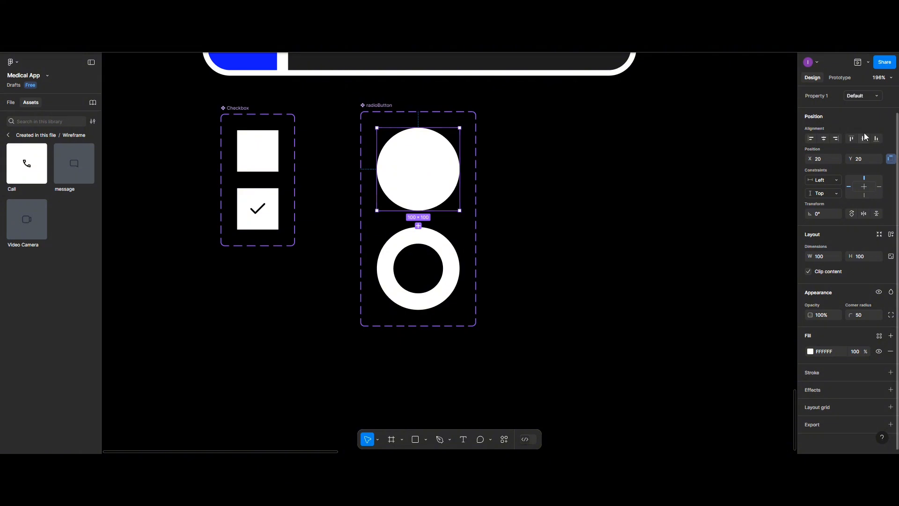
{"action": "left_click", "coordinate": [841, 78]}
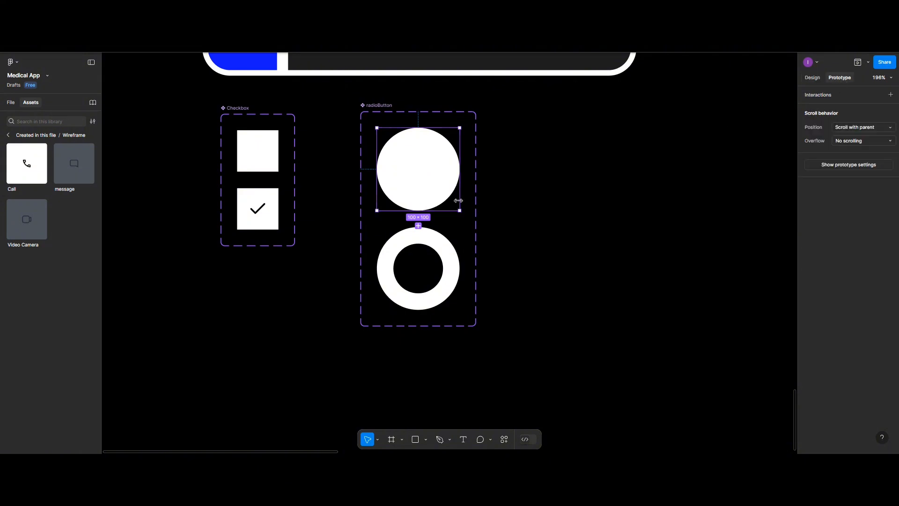
{"action": "left_click_drag", "start_coordinate": [418, 226], "coordinate": [419, 238]}
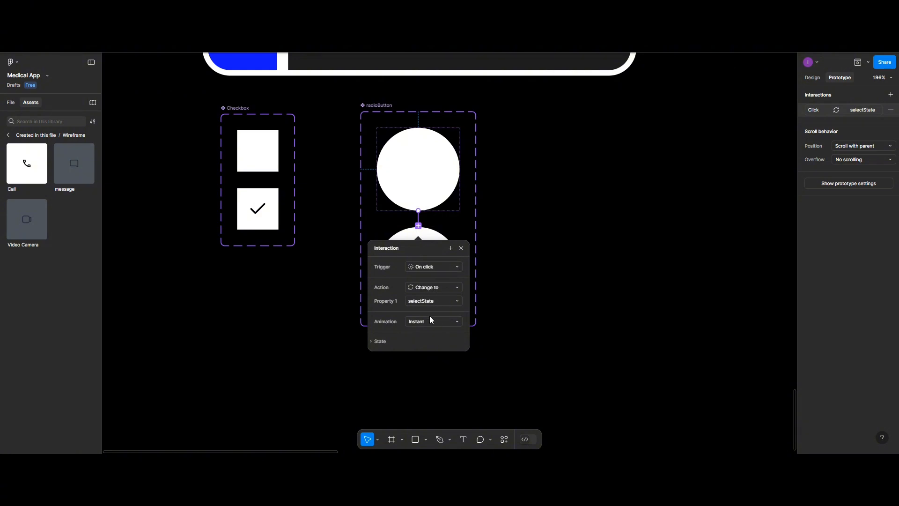
{"action": "left_click", "coordinate": [434, 234]}
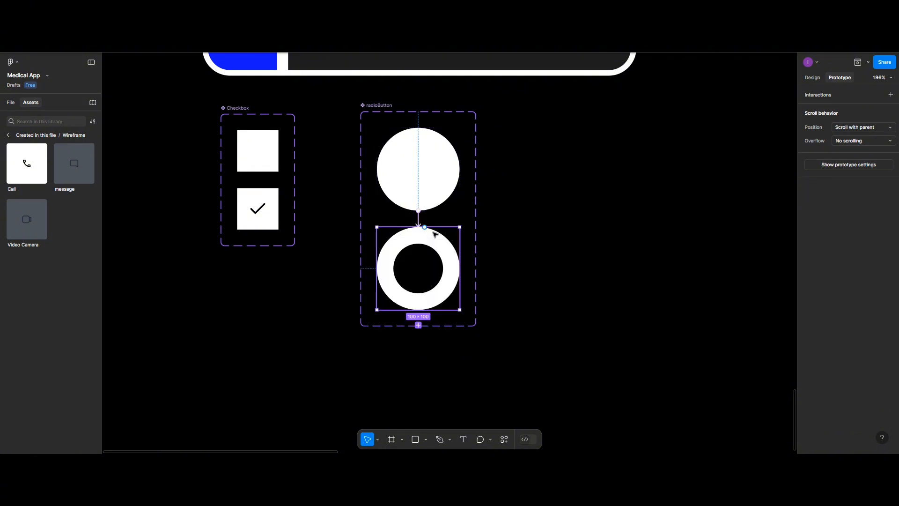
{"action": "left_click", "coordinate": [438, 191]}
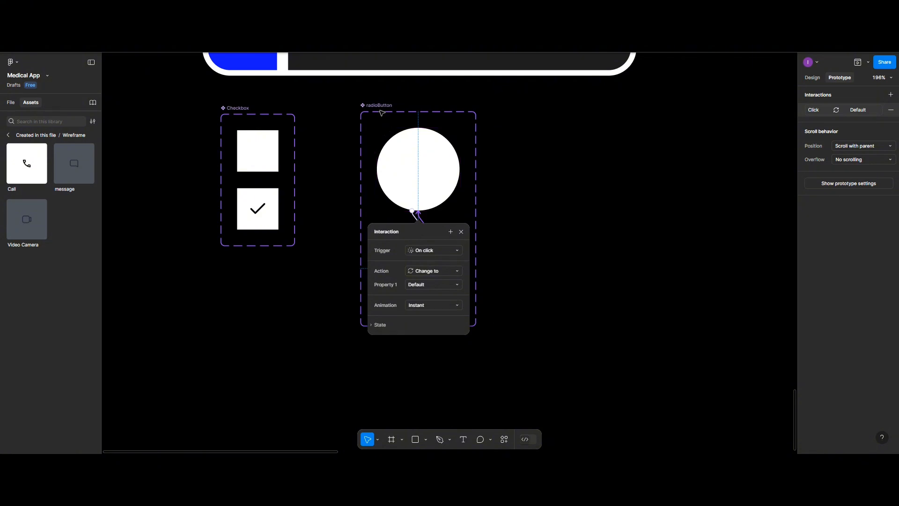
Move the radioButton component set closer to the Checkbox set and align their top edges
{"action": "left_click_drag", "start_coordinate": [381, 108], "coordinate": [347, 109]}
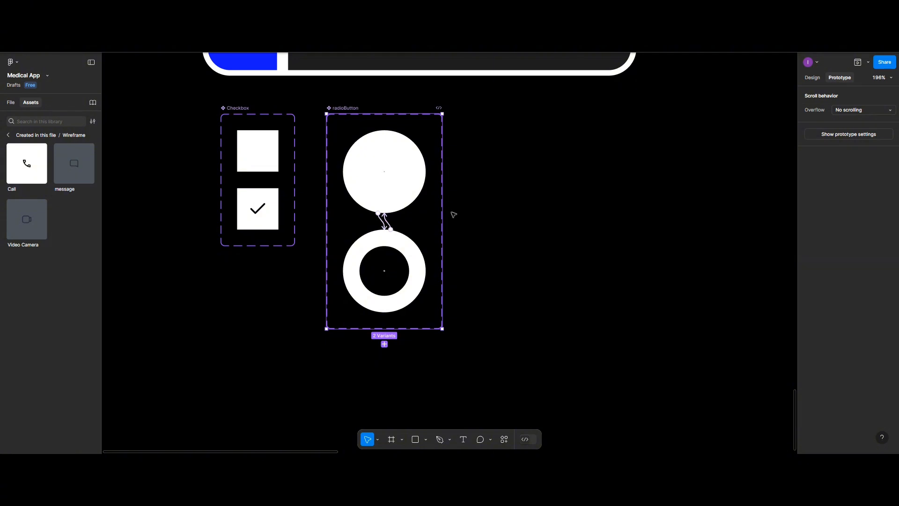
{"action": "left_click", "coordinate": [514, 254]}
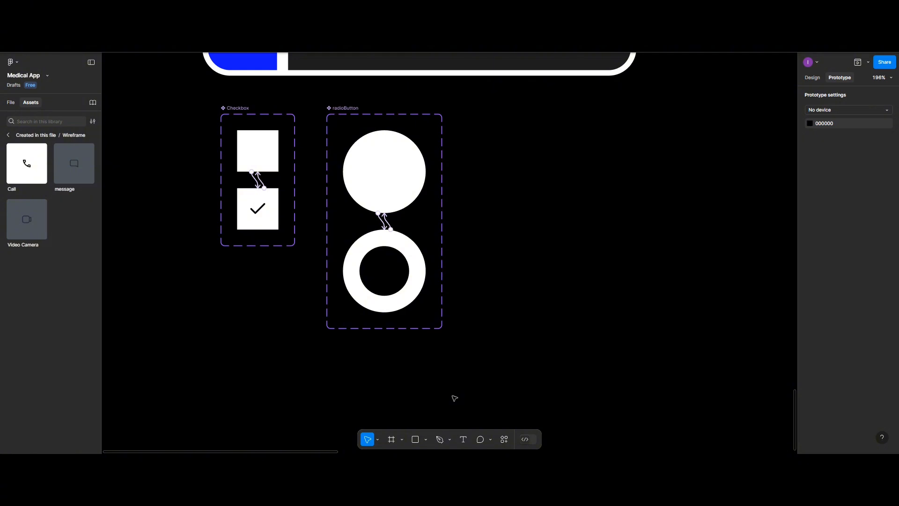
Draw a new square frame beside the radioButton component set and set its size to 50 × 50
{"action": "scroll", "coordinate": [454, 398], "scroll_direction": "right", "scroll_amount": 4}
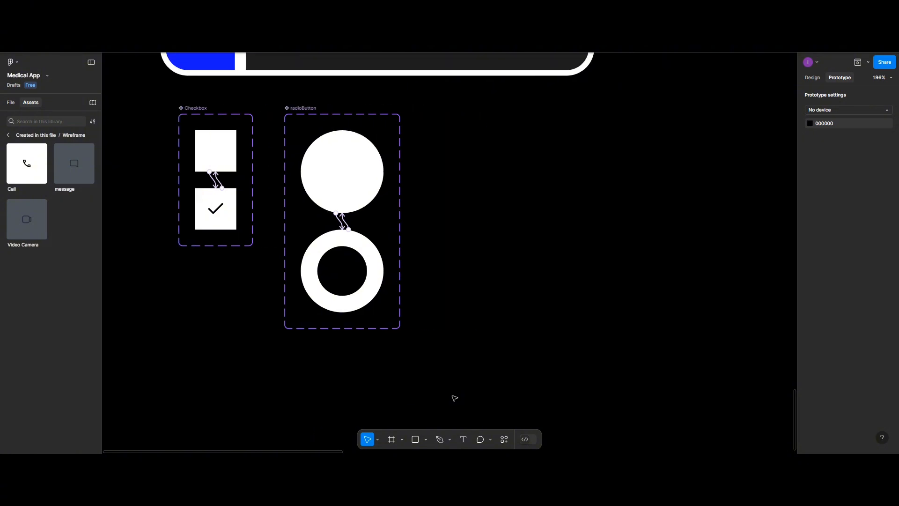
{"action": "left_click", "coordinate": [392, 439]}
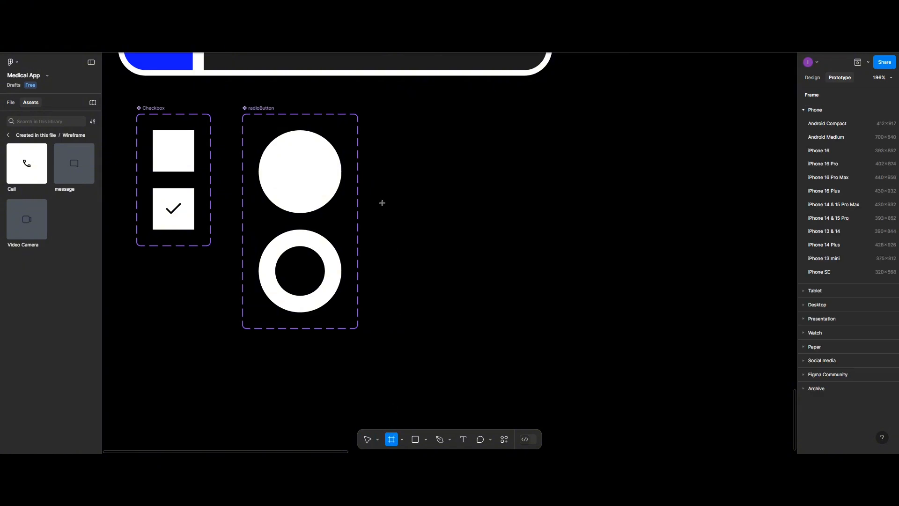
{"action": "left_click_drag", "start_coordinate": [403, 133], "coordinate": [414, 201]}
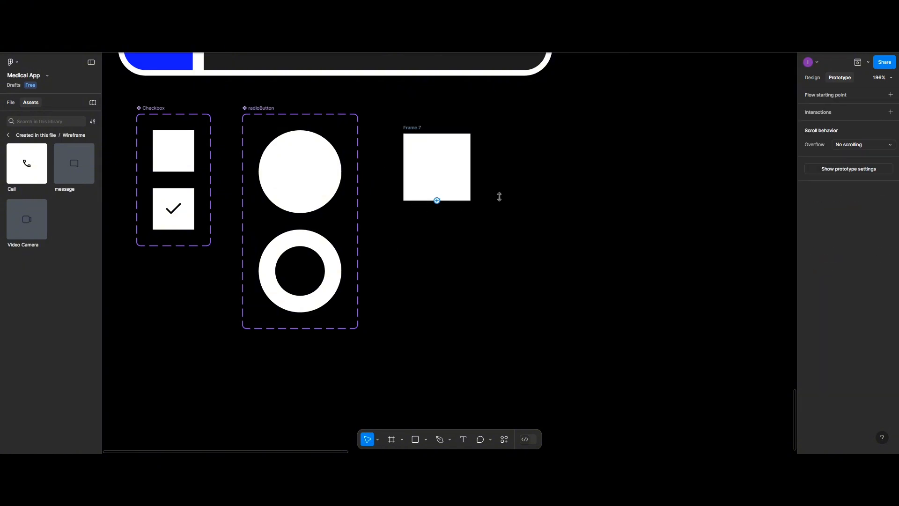
{"action": "left_click", "coordinate": [812, 77]}
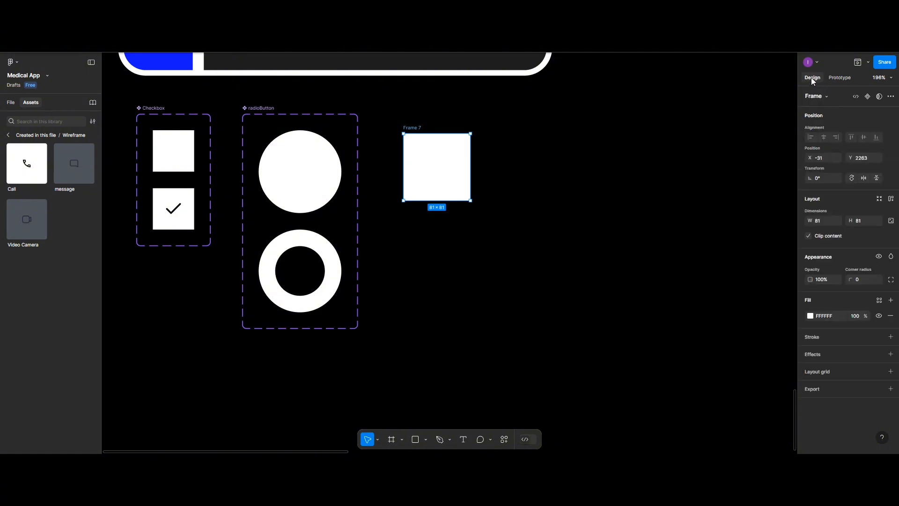
{"action": "left_click", "coordinate": [825, 224]}
{"action": "type", "text": "50"}
{"action": "left_click", "coordinate": [862, 221]}
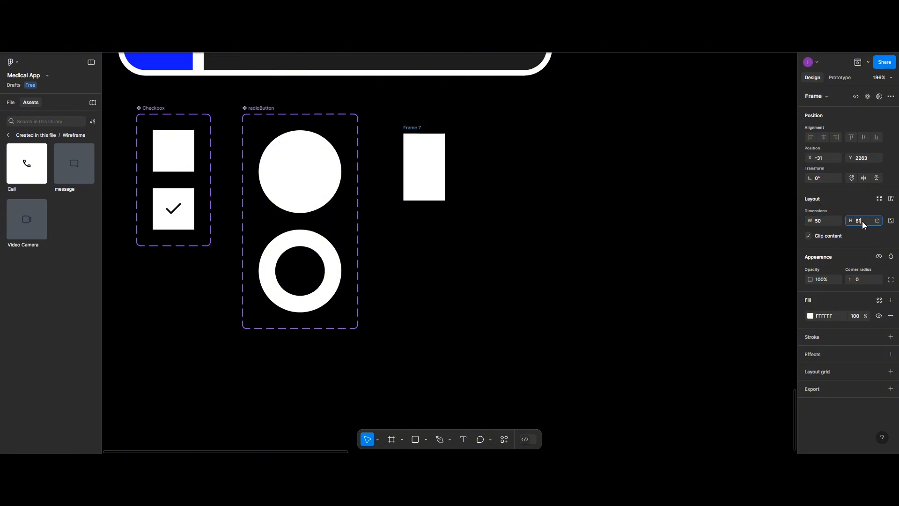
{"action": "type", "text": "50"}
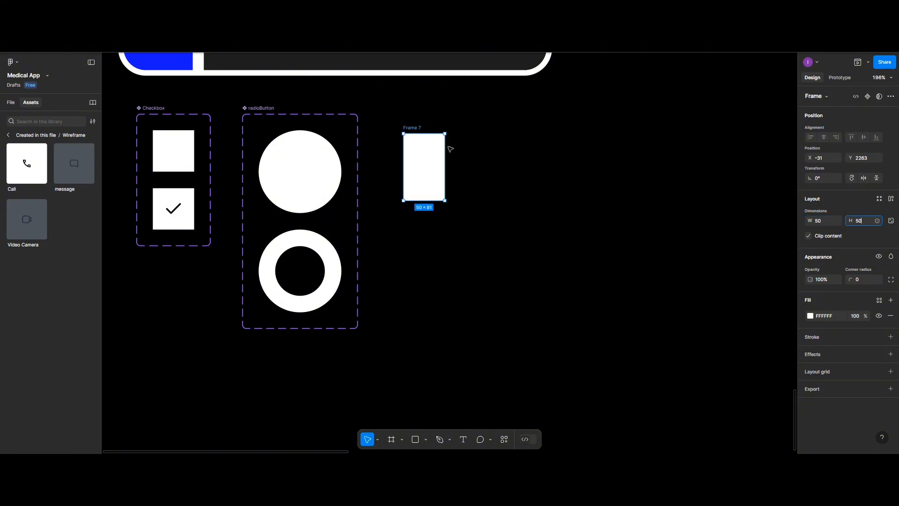
Rename the 50 × 50 frame as favorite and move it slightly farther from the radioButton set
{"action": "double_click", "coordinate": [412, 127]}
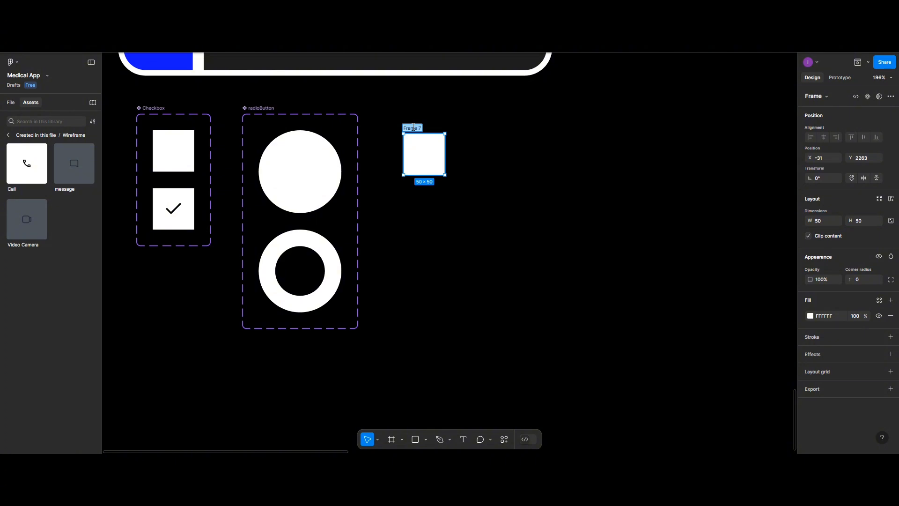
{"action": "type", "text": "favorite"}
{"action": "left_click_drag", "start_coordinate": [423, 149], "coordinate": [443, 153]}
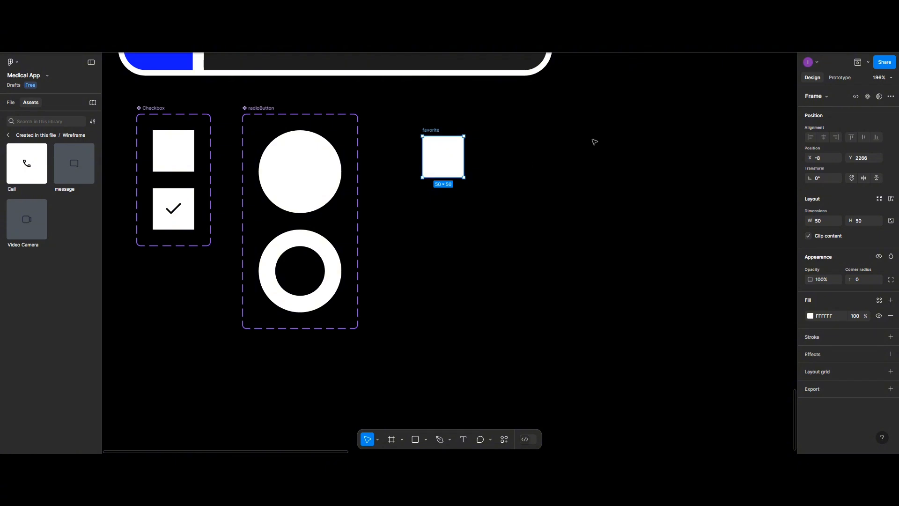
Turn the favorite frame into a component with a variant property and add a second variant named selectState
{"action": "left_click", "coordinate": [867, 96]}
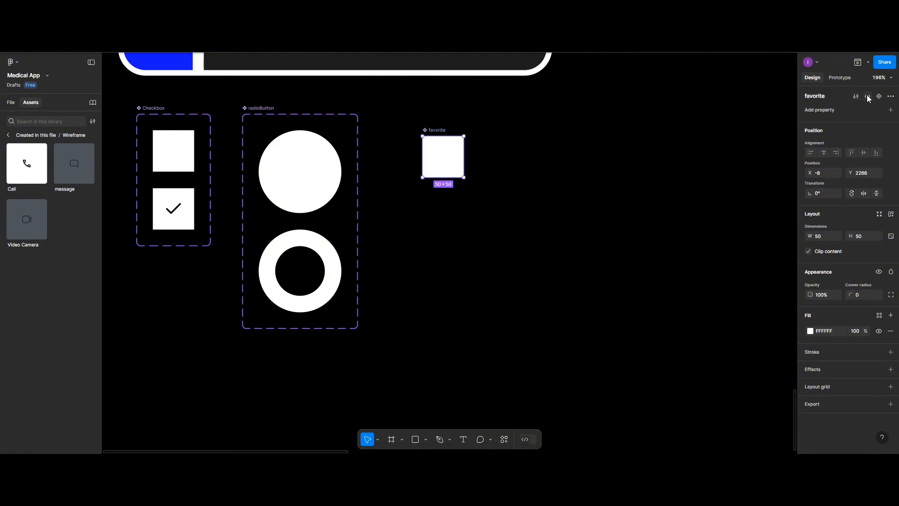
{"action": "left_click", "coordinate": [891, 110]}
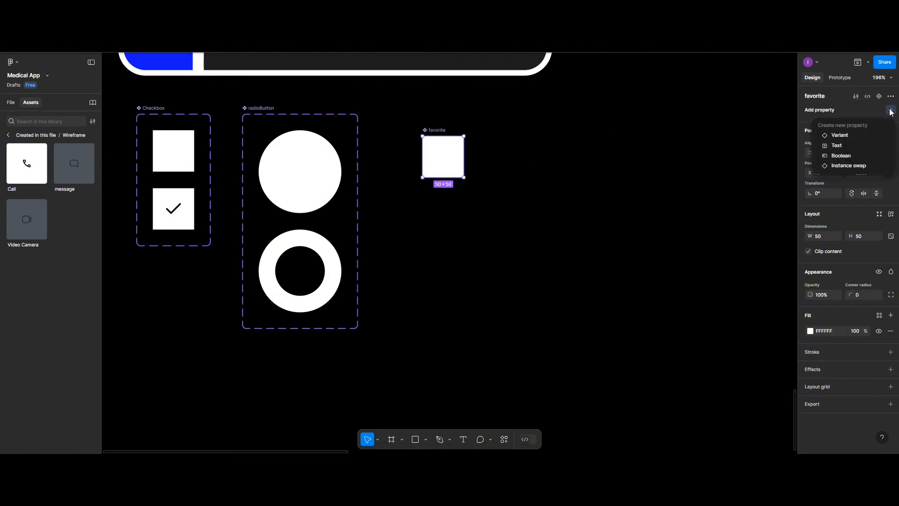
{"action": "left_click", "coordinate": [848, 134]}
{"action": "left_click", "coordinate": [444, 209]}
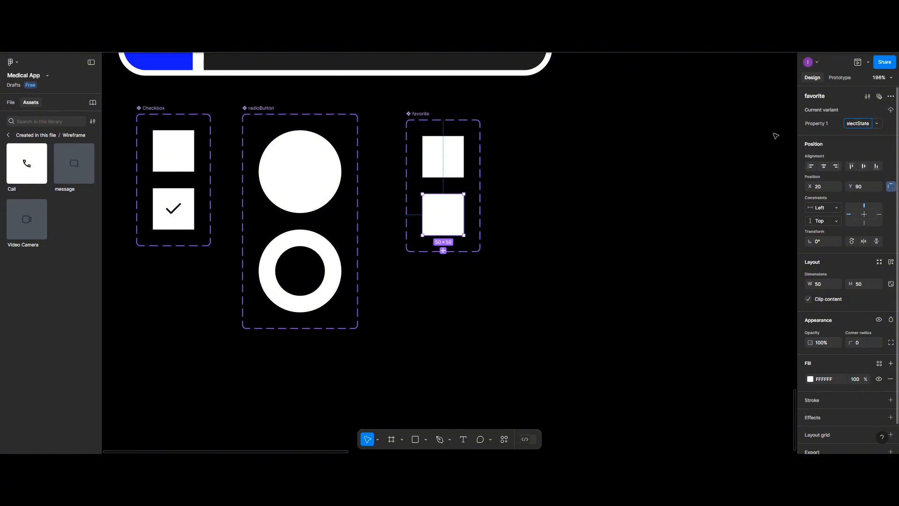
Insert the heart icon from the Feather Icons plugin and centre a copy in each of the two favorite variants
{"action": "left_click", "coordinate": [428, 225]}
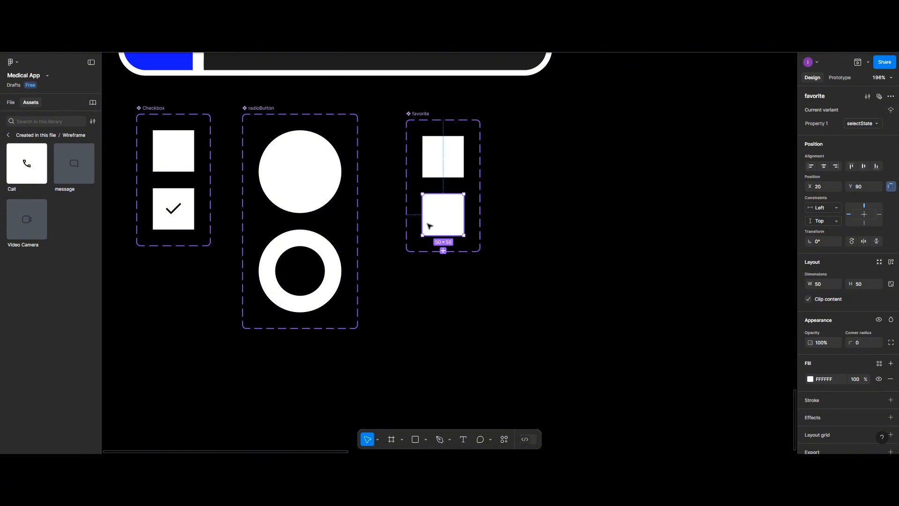
{"action": "right_click", "coordinate": [484, 325]}
{"action": "mouse_move", "coordinate": [506, 395]}
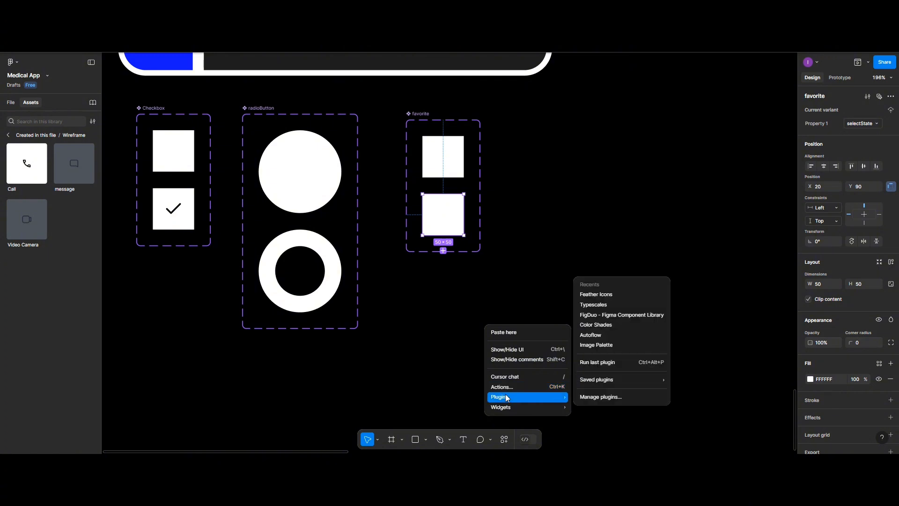
{"action": "left_click", "coordinate": [603, 291]}
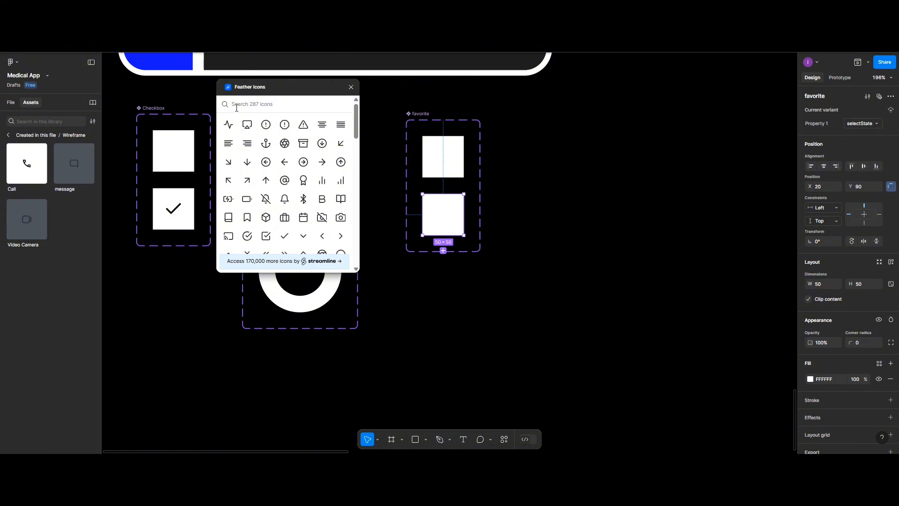
{"action": "type", "text": "heart"}
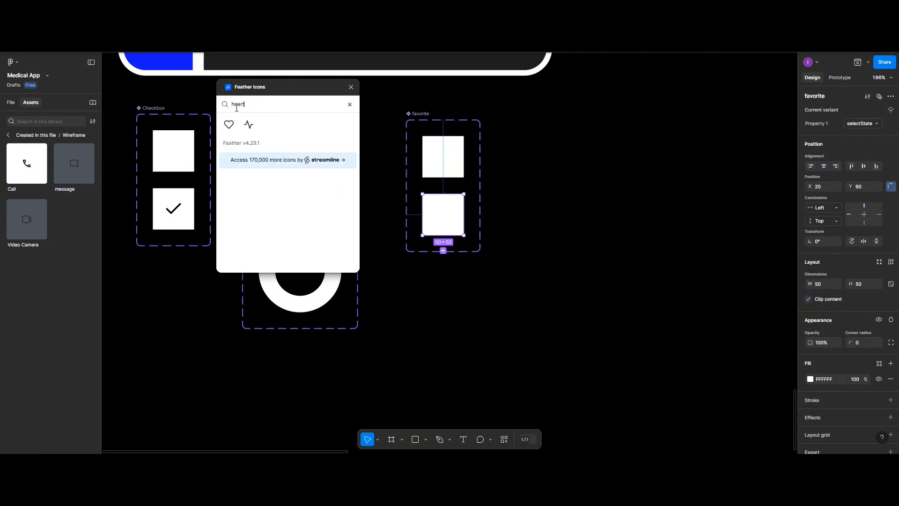
{"action": "left_click", "coordinate": [228, 125]}
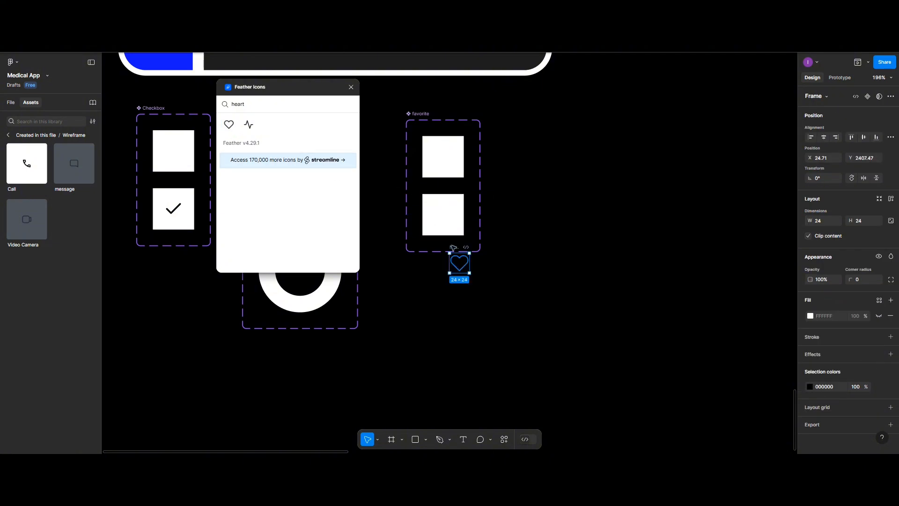
{"action": "left_click_drag", "start_coordinate": [458, 265], "coordinate": [444, 218]}
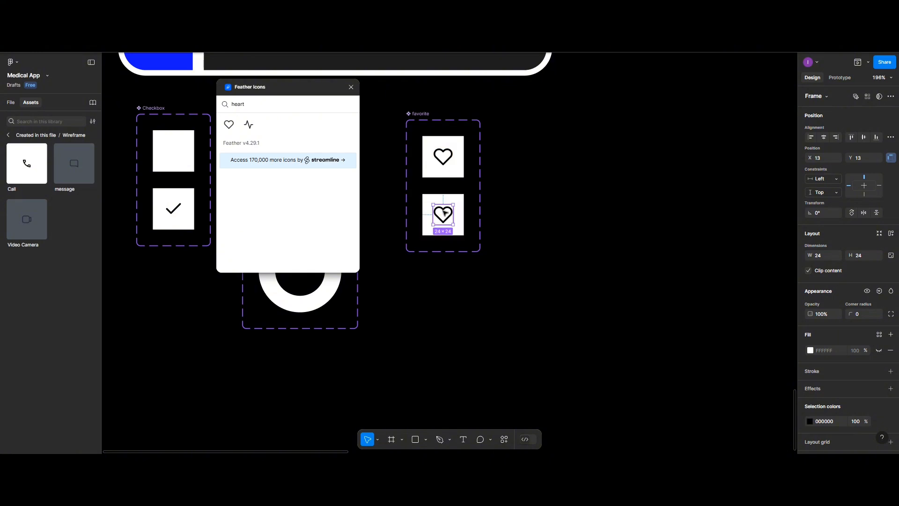
Delete the heart from the selectState variant and scale the heart in the Default variant to 37 × 37
{"action": "key", "text": "Delete"}
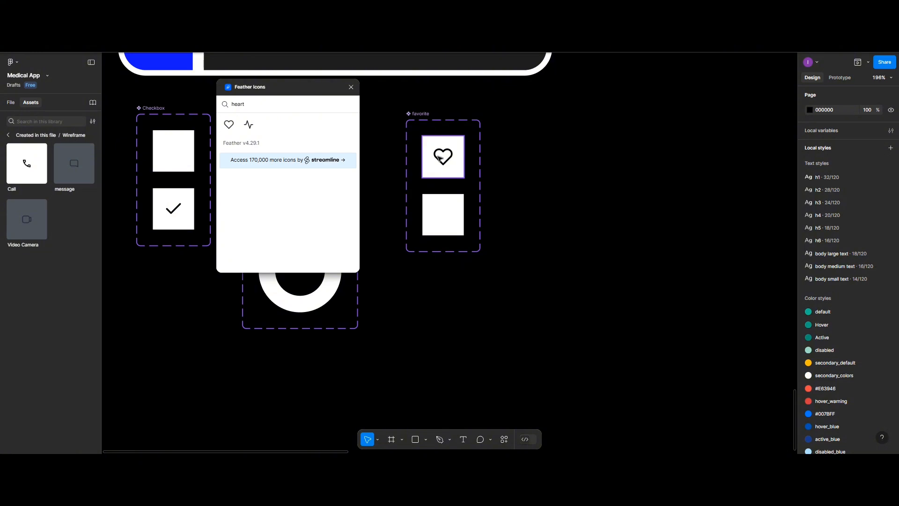
{"action": "left_click", "coordinate": [440, 159]}
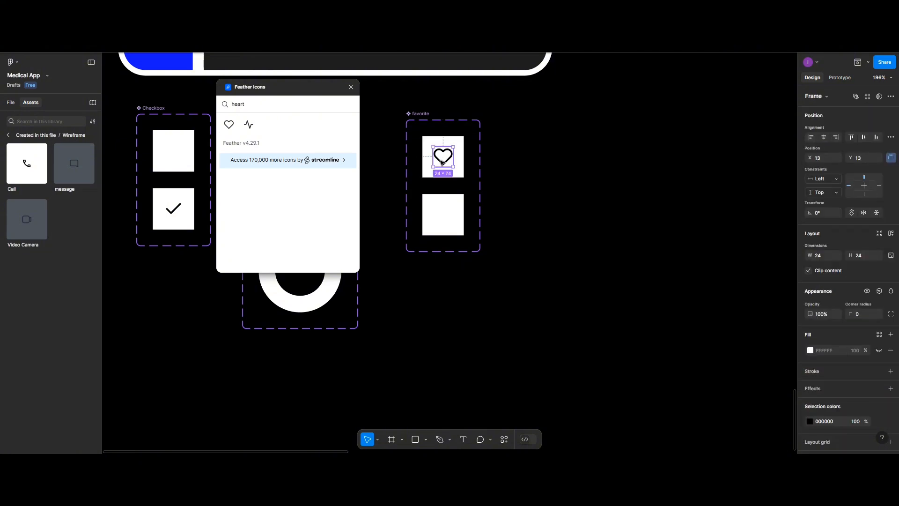
{"action": "left_click", "coordinate": [378, 439]}
{"action": "left_click", "coordinate": [379, 418]}
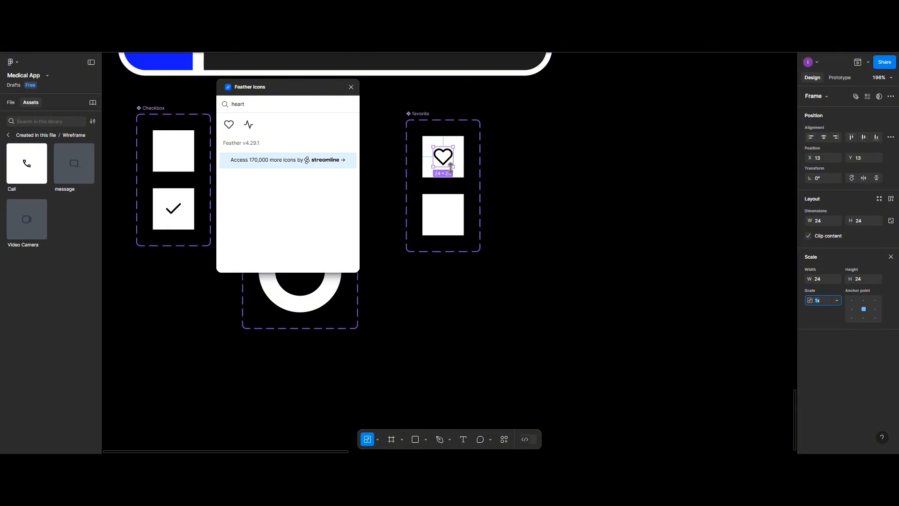
{"action": "mouse_move", "coordinate": [451, 167]}
{"action": "left_mouse_down"}
{"action": "mouse_move", "coordinate": [463, 178]}
{"action": "mouse_move", "coordinate": [449, 167]}
{"action": "left_mouse_up"}
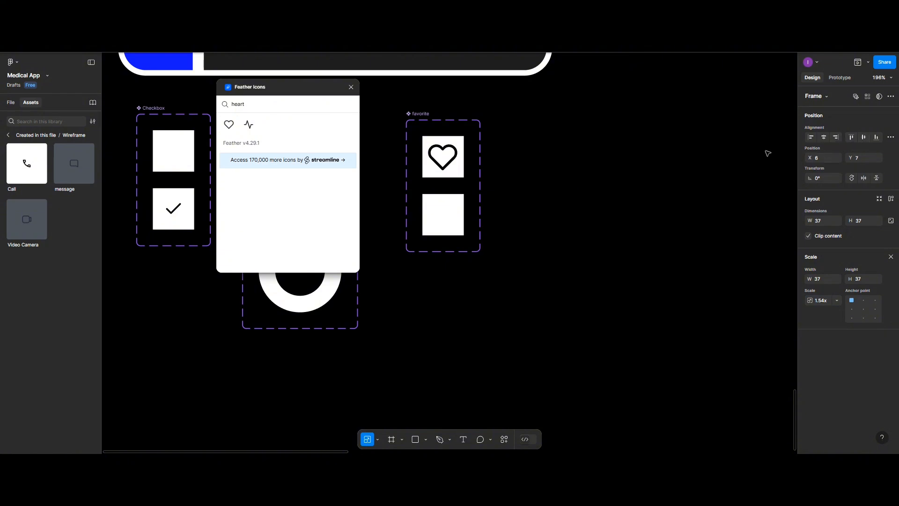
Move the heart's vector path out of its icon frame into the selectState variant and delete the emptied frame
{"action": "left_click_drag", "start_coordinate": [448, 173], "coordinate": [447, 169]}
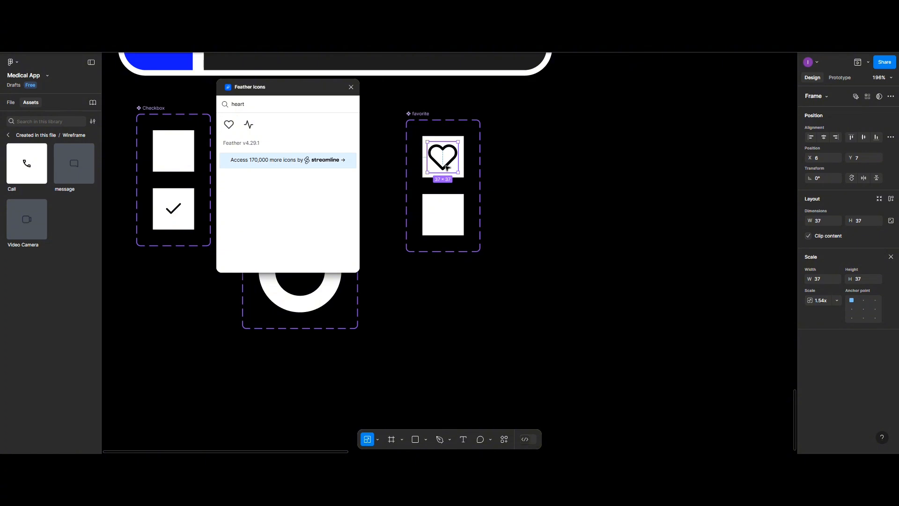
{"action": "double_click", "coordinate": [447, 168]}
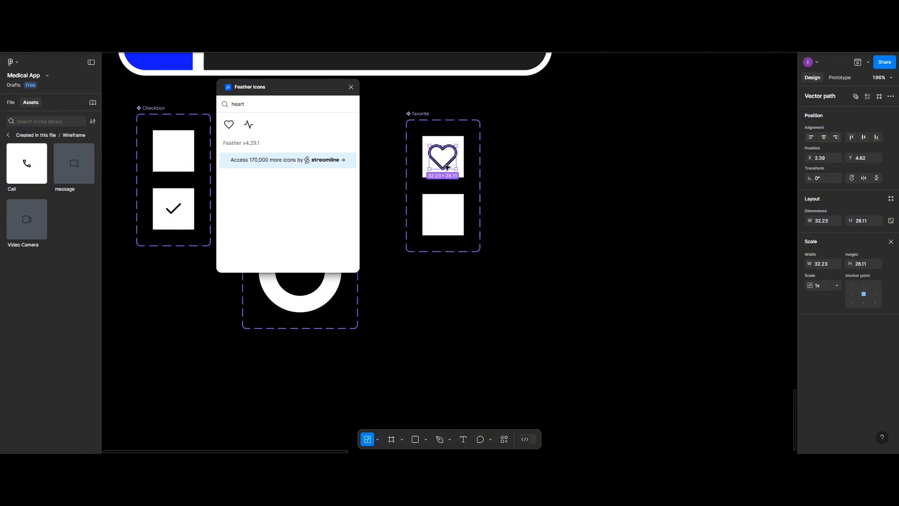
{"action": "left_click_drag", "start_coordinate": [447, 168], "coordinate": [442, 214]}
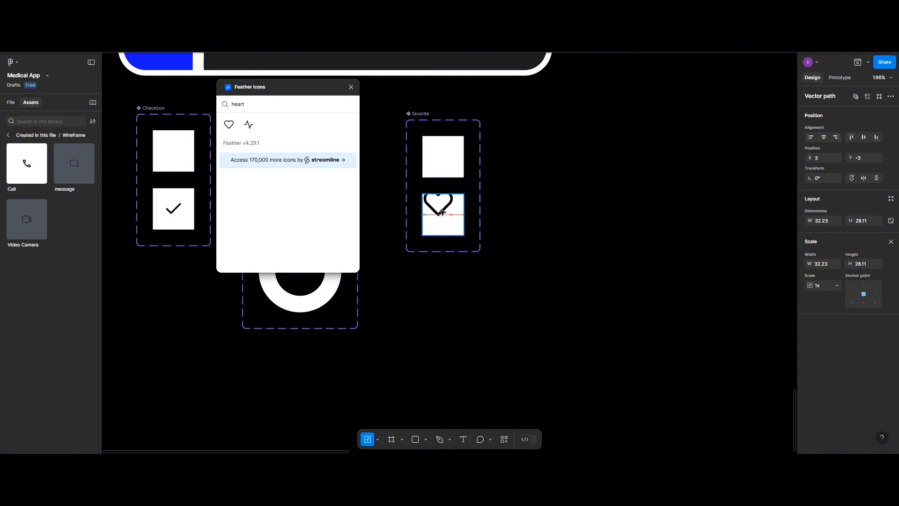
{"action": "left_click", "coordinate": [446, 160]}
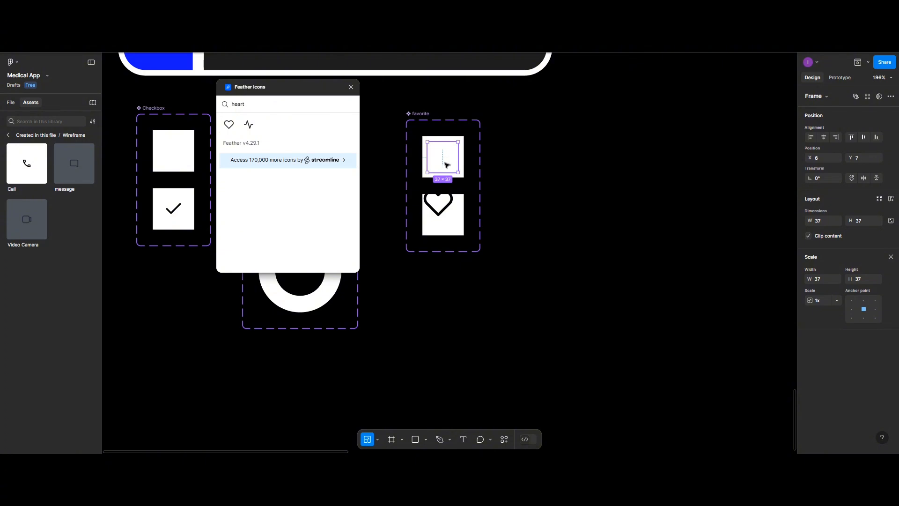
{"action": "key", "text": "Delete"}
Move the heart's vector path back into the Default variant and centre it at X 9, Y 11
{"action": "left_click", "coordinate": [443, 209]}
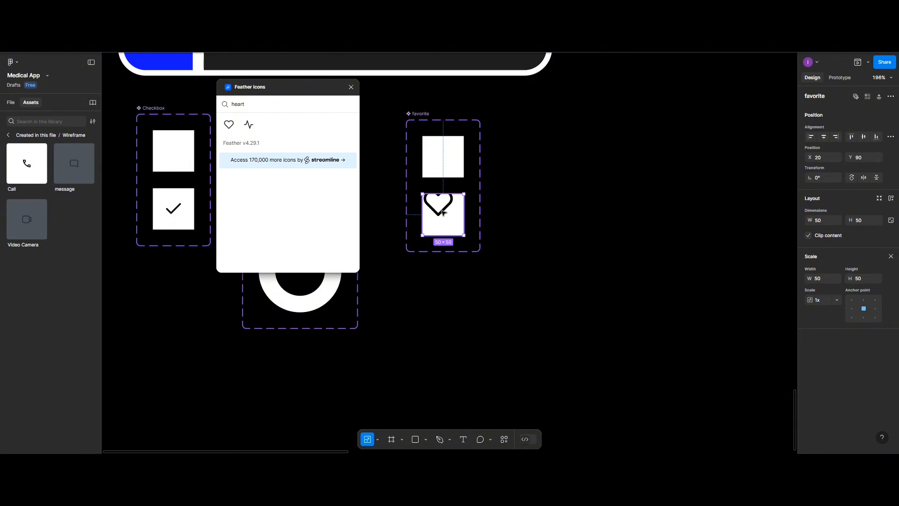
{"action": "double_click", "coordinate": [442, 212]}
{"action": "left_click_drag", "start_coordinate": [442, 211], "coordinate": [446, 168]}
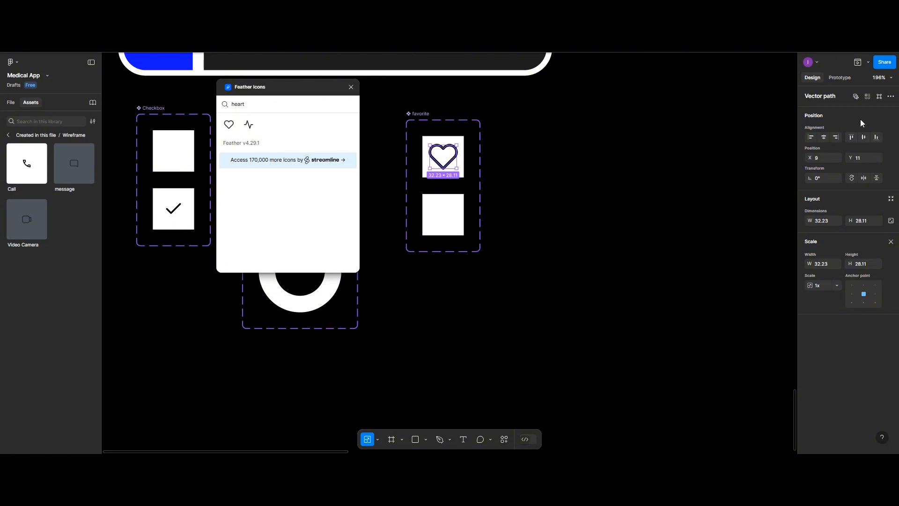
{"action": "left_click", "coordinate": [582, 159]}
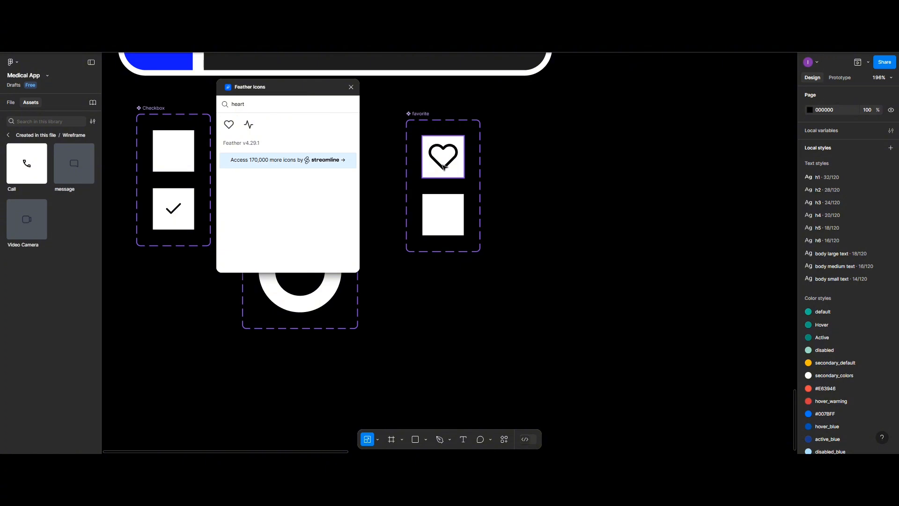
Duplicate the heart into the same position in the selectState variant and fill the copy with black
{"action": "left_click", "coordinate": [444, 167]}
{"action": "left_click_drag", "start_coordinate": [444, 167], "coordinate": [445, 223]}
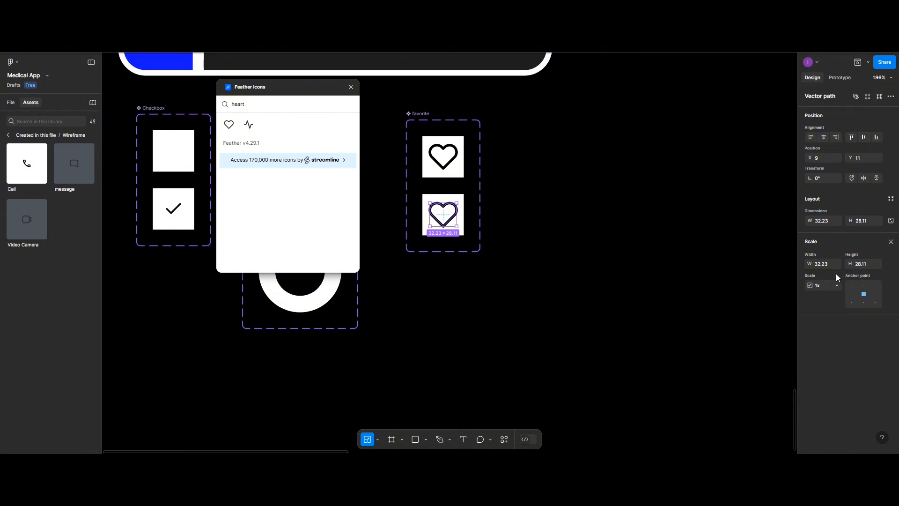
{"action": "left_click", "coordinate": [891, 242]}
{"action": "left_click", "coordinate": [808, 321]}
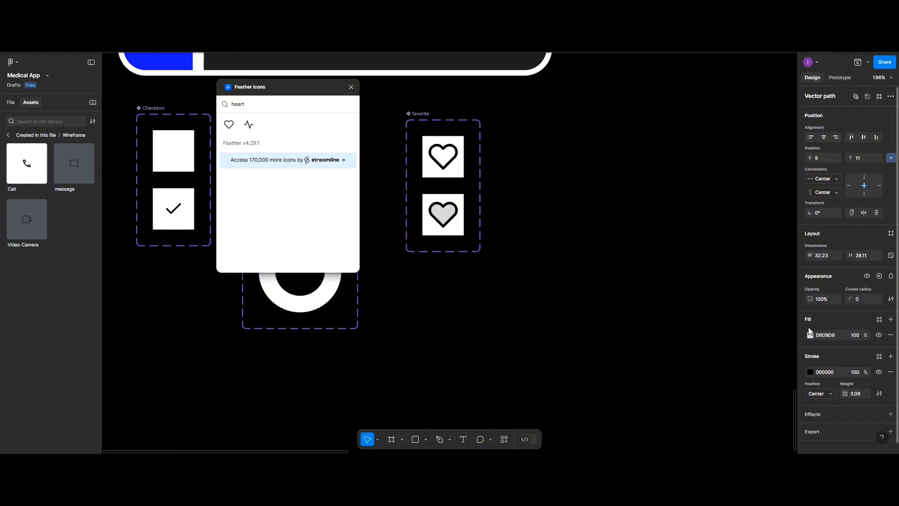
{"action": "left_click", "coordinate": [811, 335]}
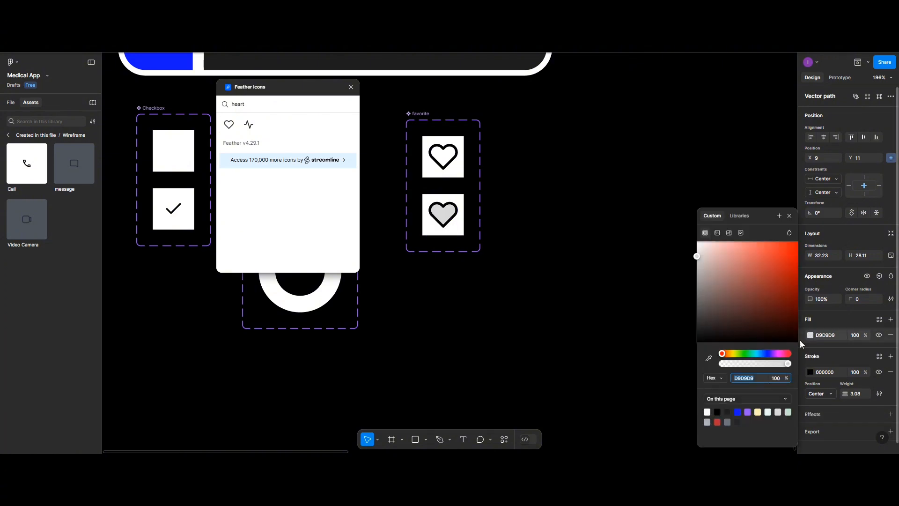
{"action": "left_click", "coordinate": [717, 412]}
{"action": "left_click", "coordinate": [520, 174]}
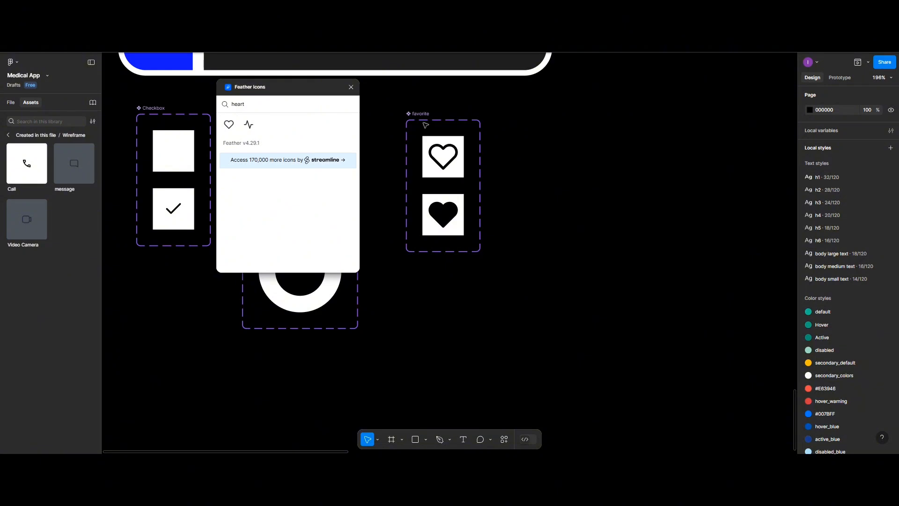
Add On click, Change to, Instant prototype interactions between the Default and selectState variants of favorite in both directions
{"action": "left_click", "coordinate": [444, 146]}
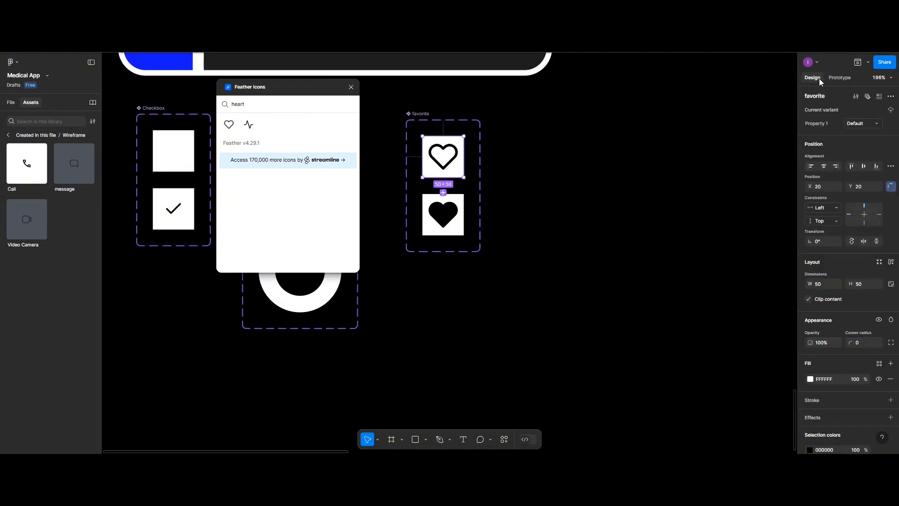
{"action": "left_click", "coordinate": [839, 78]}
{"action": "left_click_drag", "start_coordinate": [463, 158], "coordinate": [450, 206]}
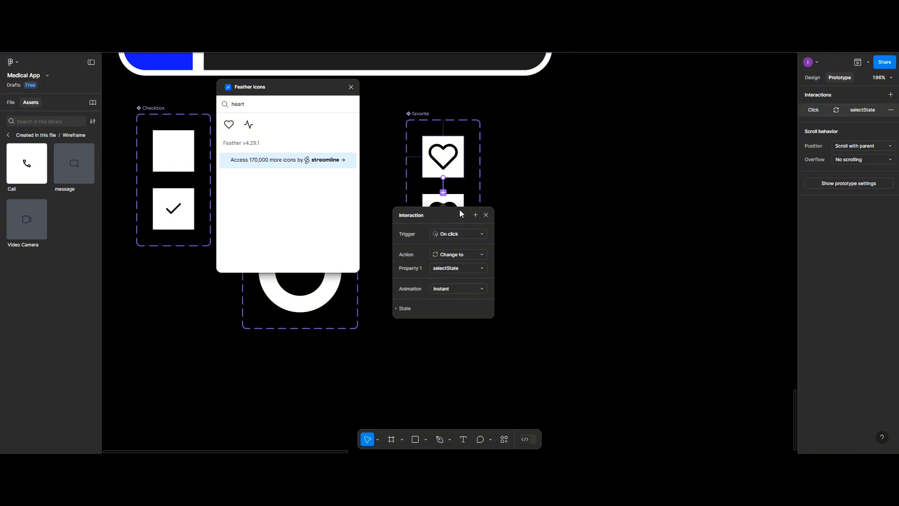
{"action": "left_click", "coordinate": [456, 198]}
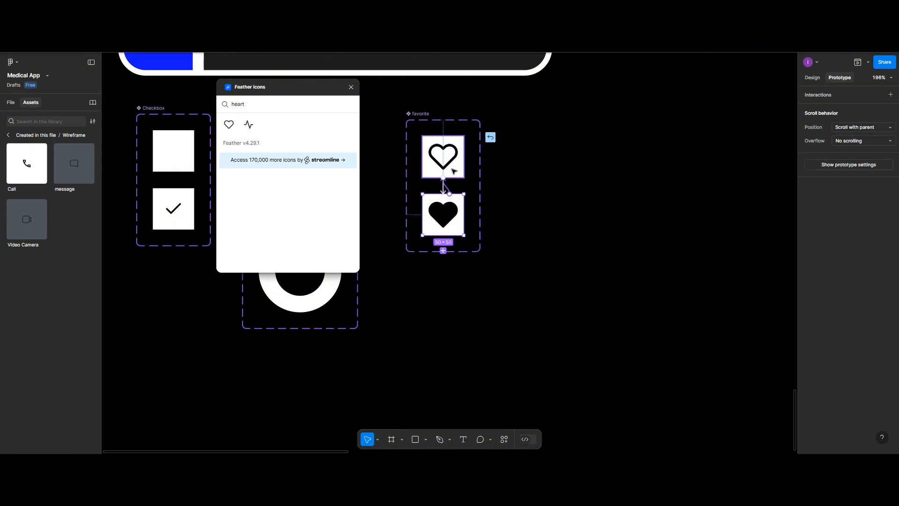
{"action": "left_click_drag", "start_coordinate": [452, 169], "coordinate": [452, 169]}
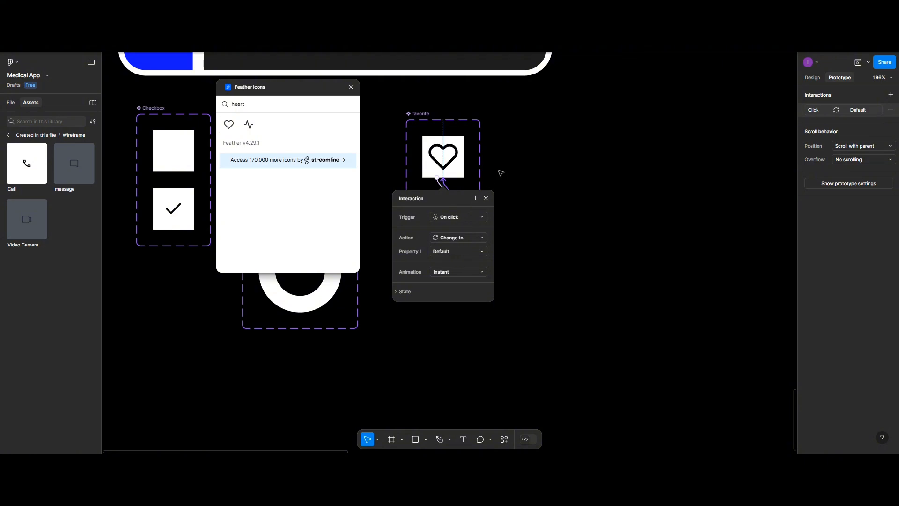
{"action": "left_click", "coordinate": [472, 114]}
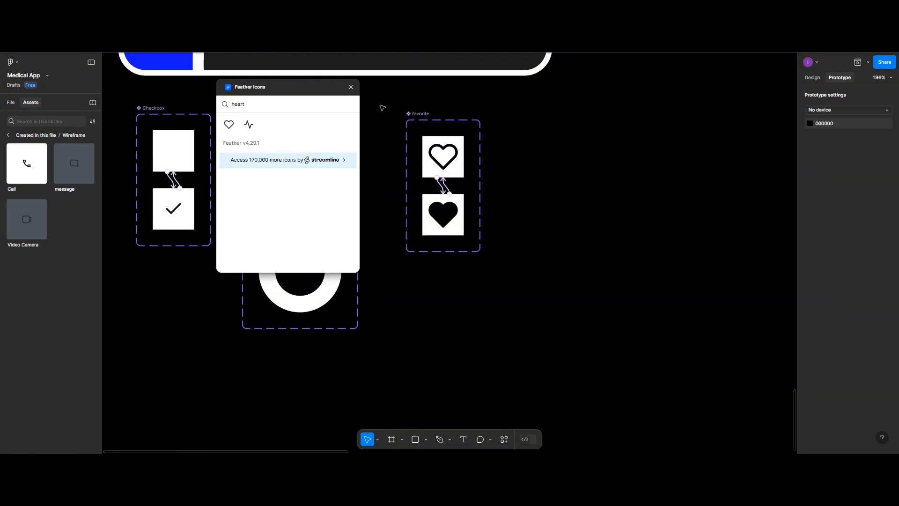
Close the Feather Icons plugin and move the favorite component set closer to the radioButton set
{"action": "left_click", "coordinate": [351, 88]}
{"action": "left_click_drag", "start_coordinate": [414, 114], "coordinate": [389, 110]}
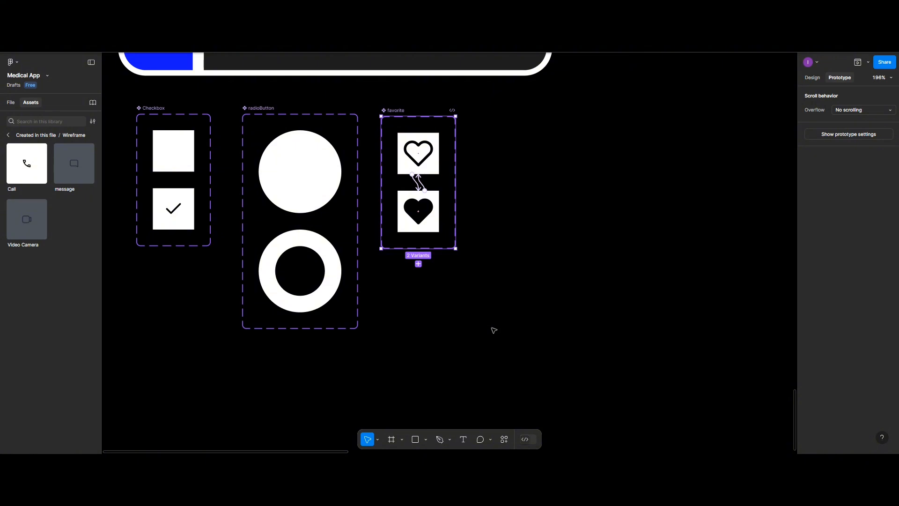
Add an iPhone 16 frame beside the components and line up its top edge with the UI Components header
{"action": "left_click", "coordinate": [392, 440]}
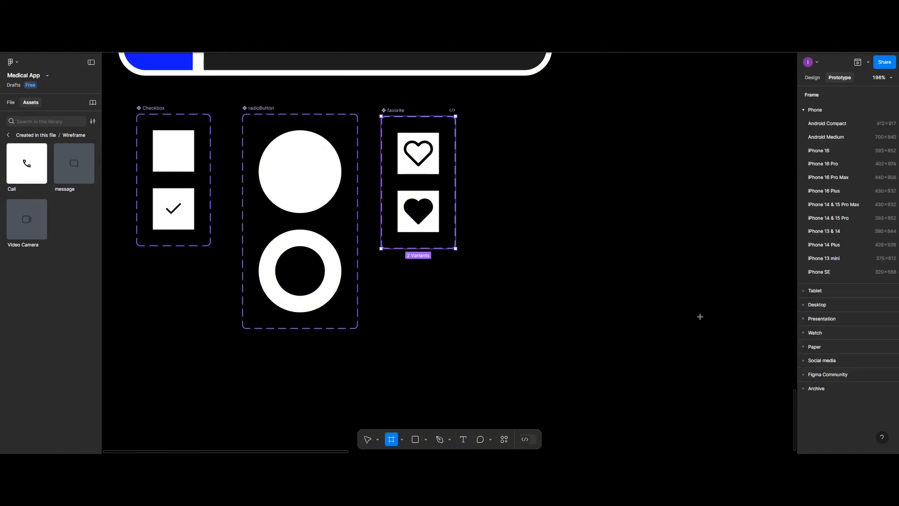
{"action": "left_click", "coordinate": [817, 150]}
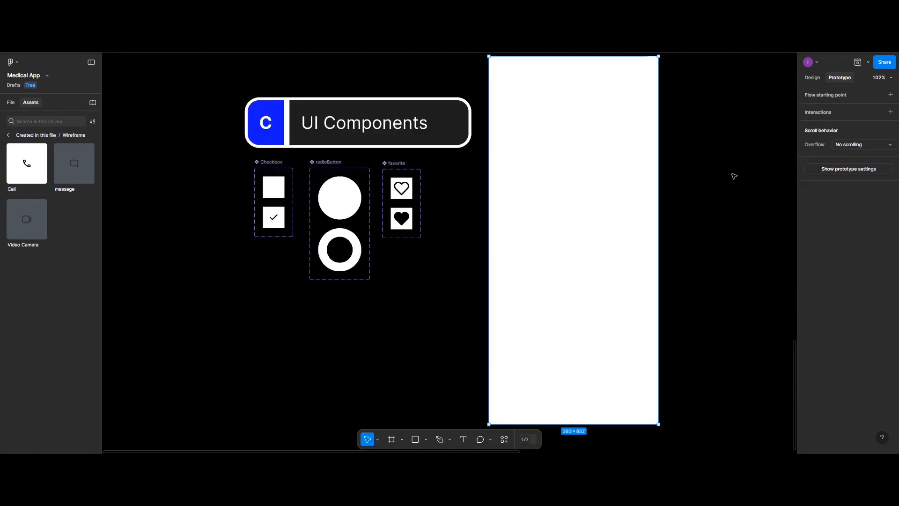
{"action": "left_click_drag", "start_coordinate": [602, 175], "coordinate": [601, 221]}
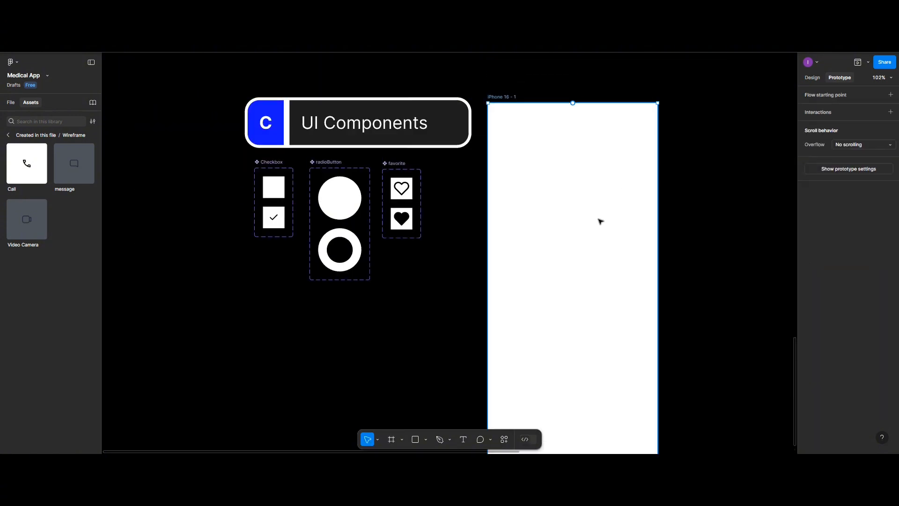
{"action": "scroll", "coordinate": [600, 221], "scroll_direction": "left", "scroll_amount": 2}
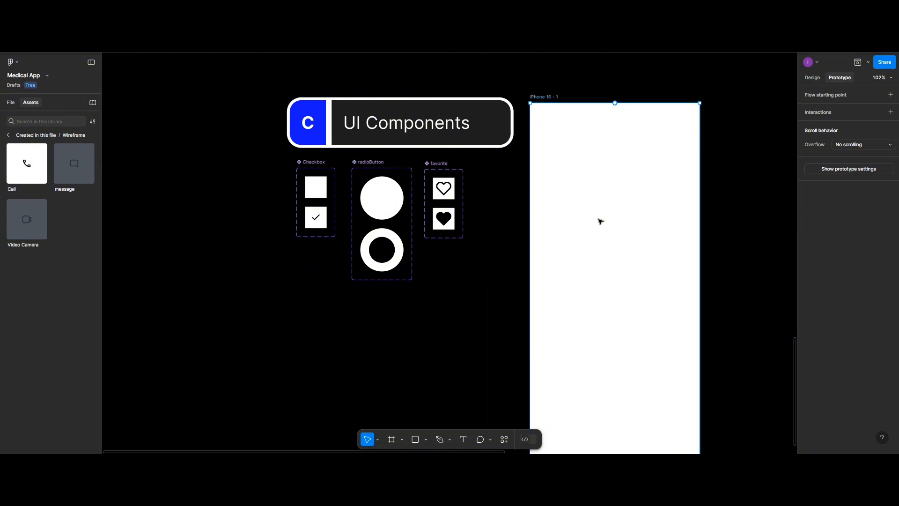
{"action": "scroll", "coordinate": [598, 221], "scroll_direction": "right", "scroll_amount": 5}
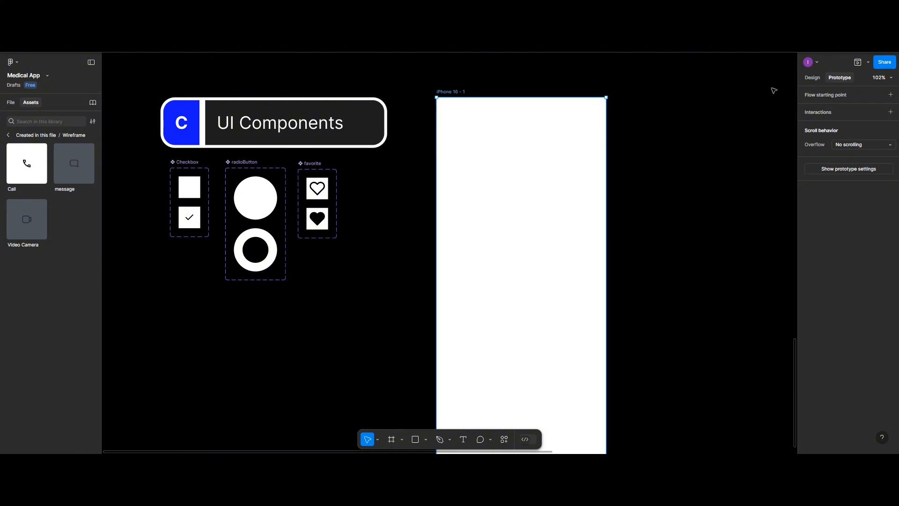
Add a layout grid to the iPhone 16 frame and switch its type to Columns
{"action": "left_click", "coordinate": [813, 78]}
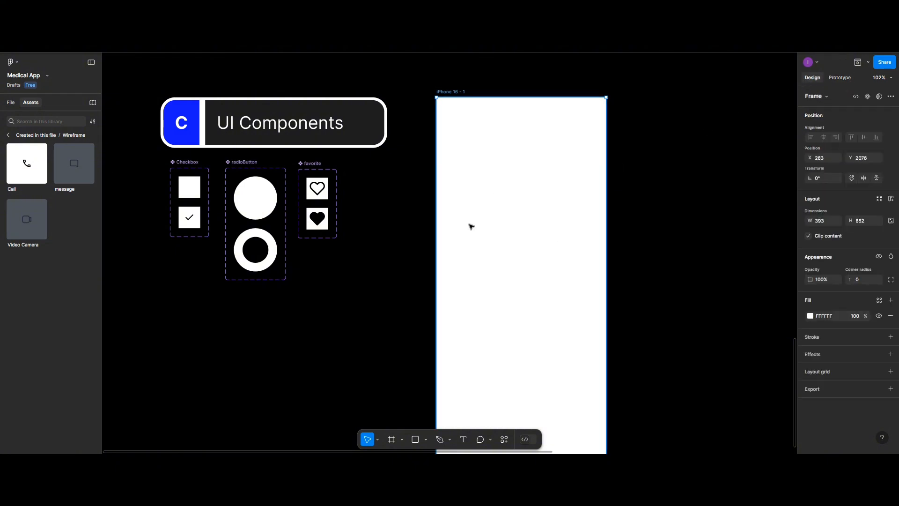
{"action": "left_click", "coordinate": [879, 372]}
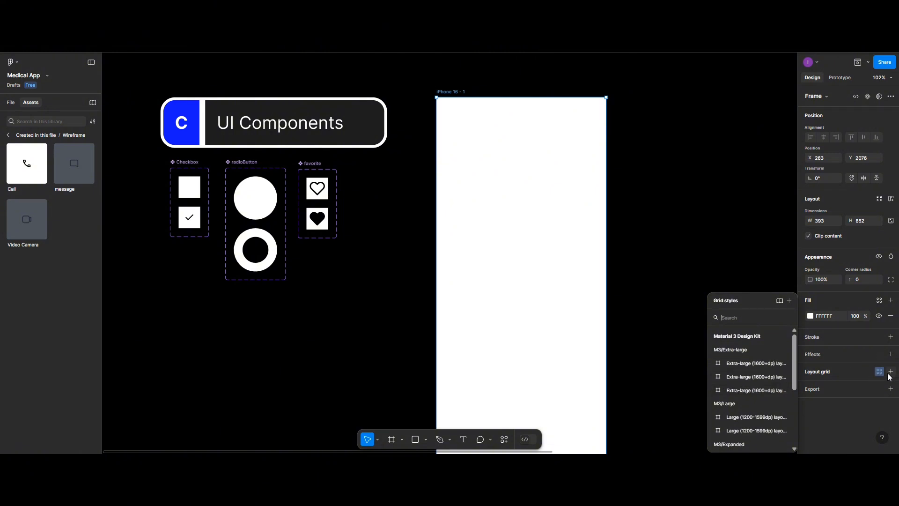
{"action": "left_click", "coordinate": [891, 372]}
{"action": "left_click", "coordinate": [847, 389]}
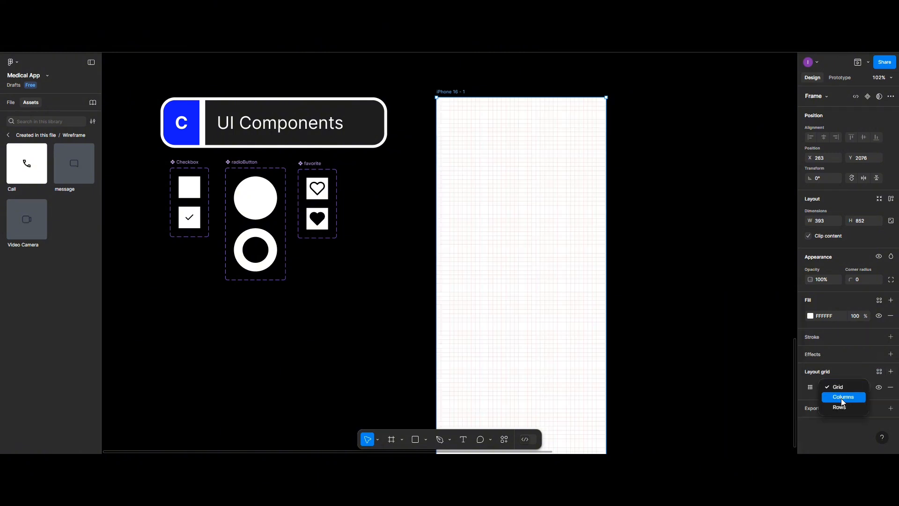
{"action": "left_click", "coordinate": [843, 397]}
{"action": "left_click", "coordinate": [827, 388]}
{"action": "left_click", "coordinate": [814, 388]}
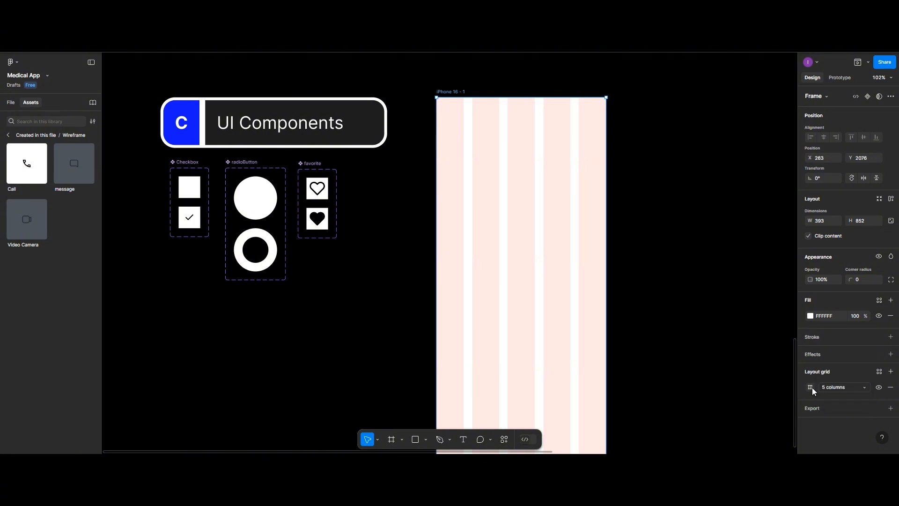
Set the iPhone 16 frame's column grid to a count of 4 and a margin of 20
{"action": "left_click", "coordinate": [811, 387]}
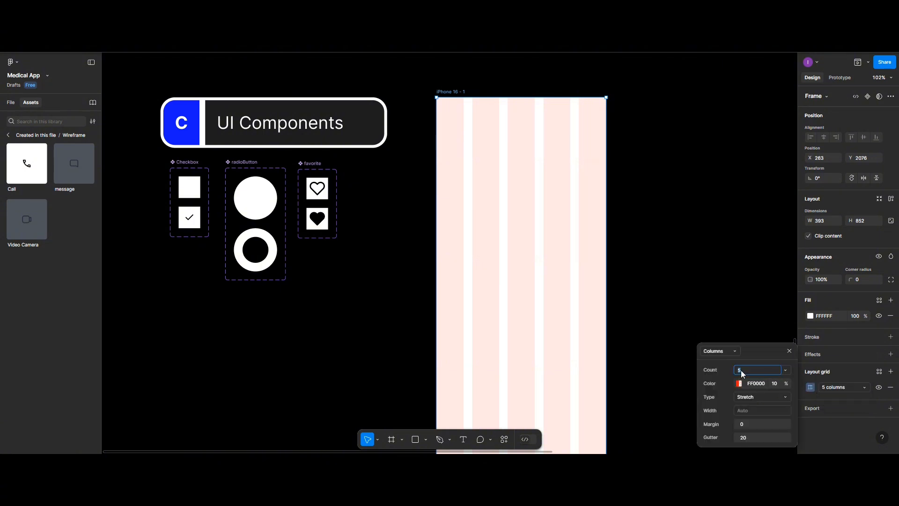
{"action": "type", "text": "4"}
{"action": "left_click", "coordinate": [751, 423]}
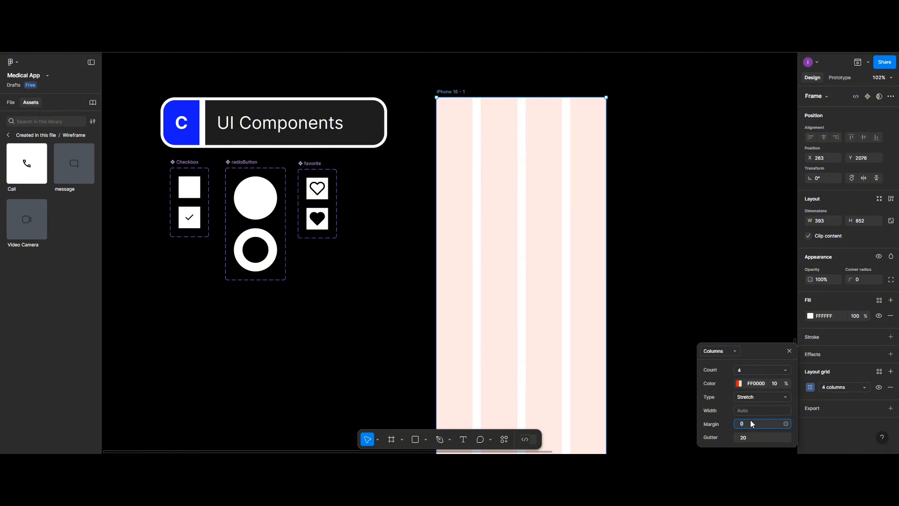
{"action": "type", "text": "20"}
{"action": "key", "text": "Return"}
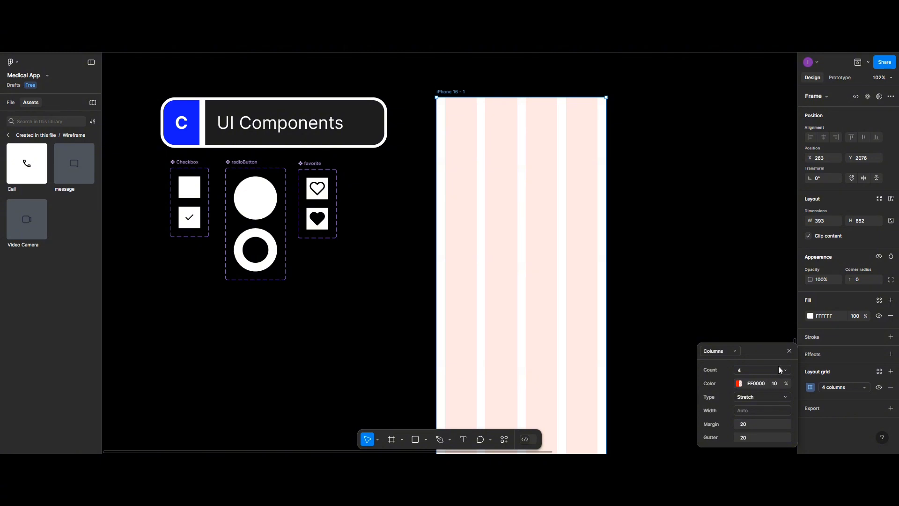
Save the column grid as a new grid style named 4-column-count
{"action": "left_click", "coordinate": [879, 371]}
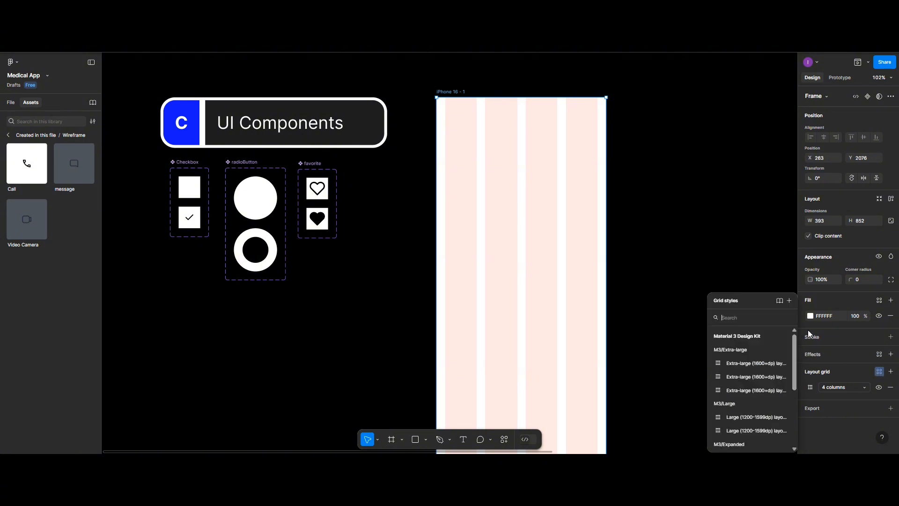
{"action": "left_click", "coordinate": [789, 301]}
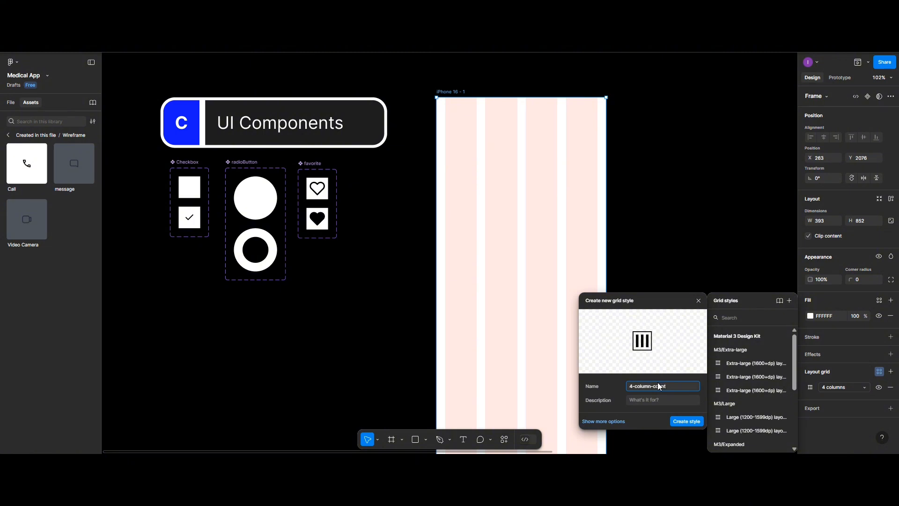
{"action": "left_click", "coordinate": [684, 421]}
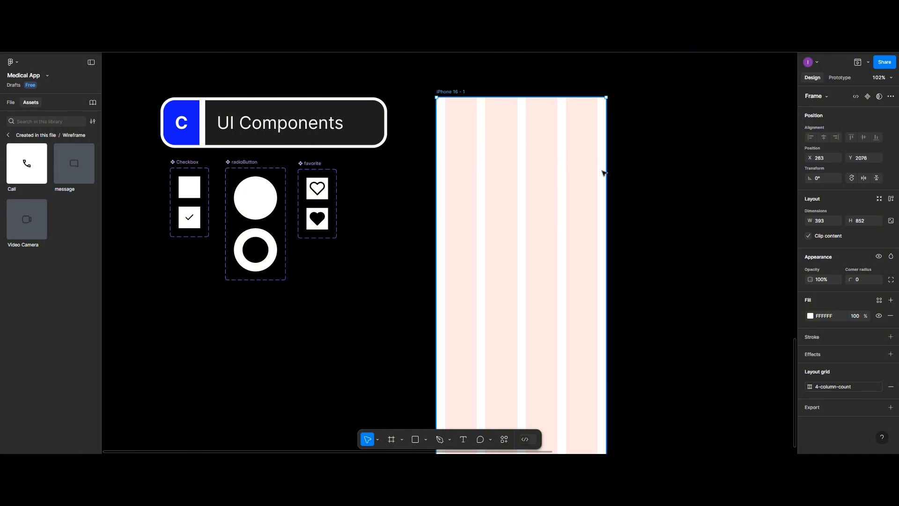
Add the text "activeState" inside the iPhone 16 frame and adjust the frame's place beside the UI Components header
{"action": "left_click_drag", "start_coordinate": [542, 172], "coordinate": [557, 172]}
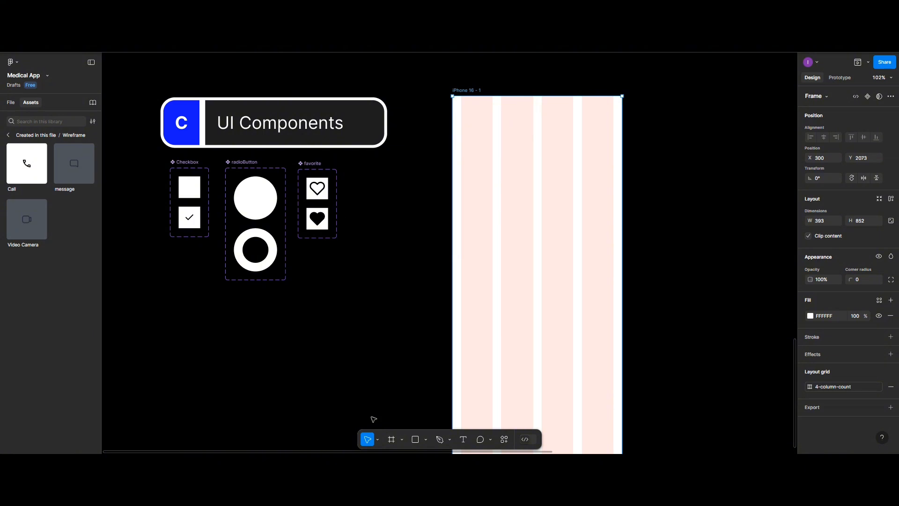
{"action": "left_click", "coordinate": [463, 439]}
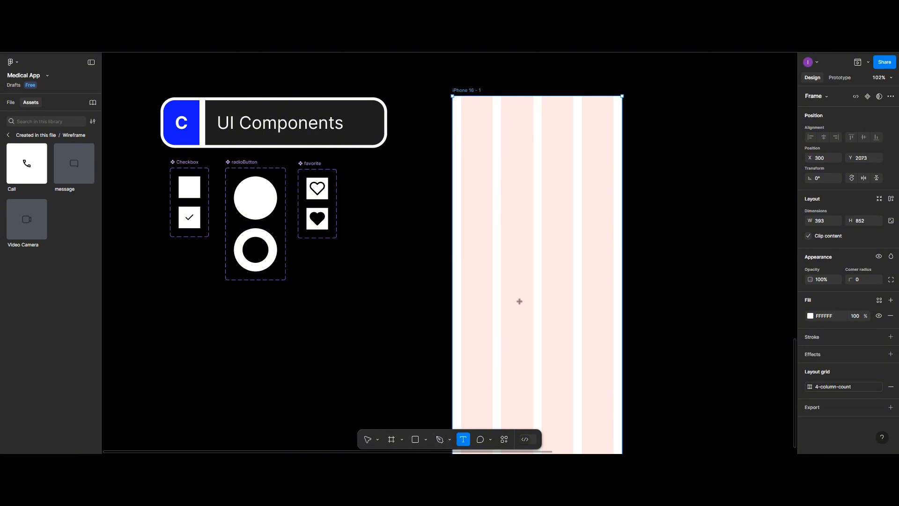
{"action": "left_click", "coordinate": [525, 224]}
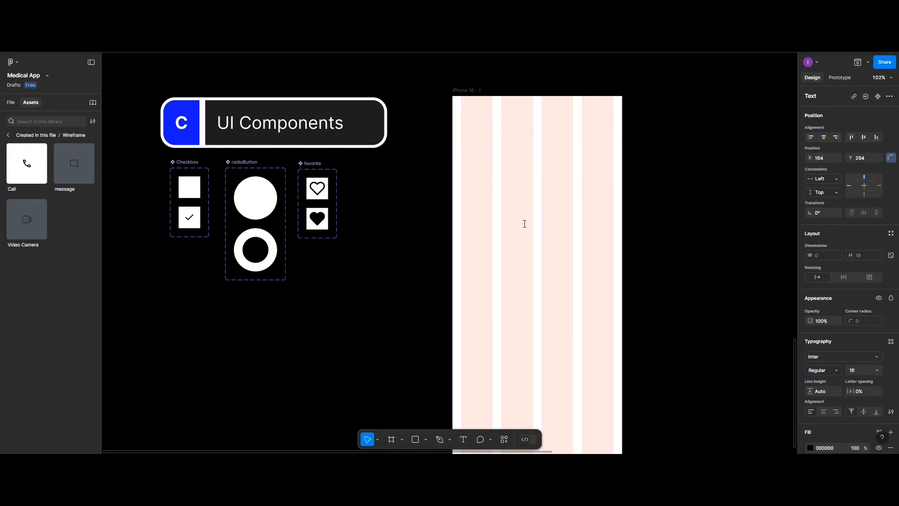
{"action": "type", "text": "activeState"}
{"action": "key", "text": "Escape"}
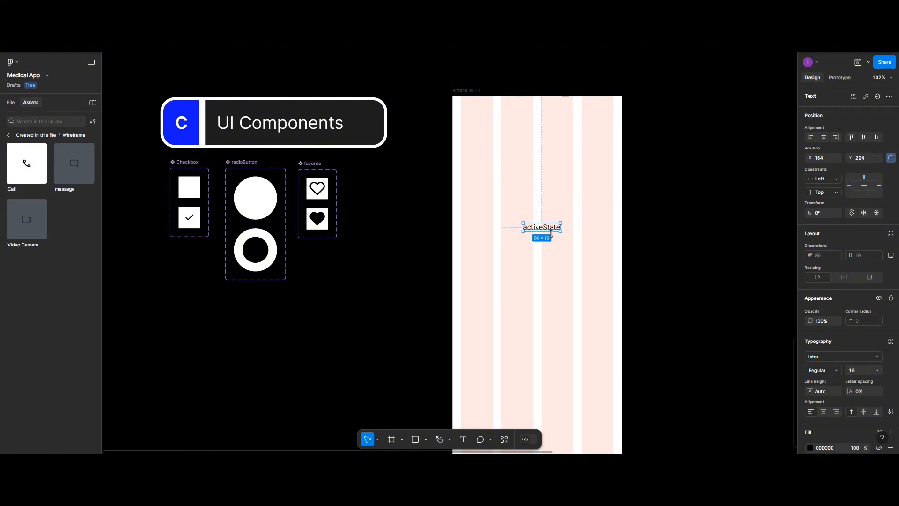
{"action": "left_click_drag", "start_coordinate": [470, 90], "coordinate": [444, 86]}
Wrap the activeState text in an auto layout frame and size that frame to 350 by 50
{"action": "left_click", "coordinate": [527, 230]}
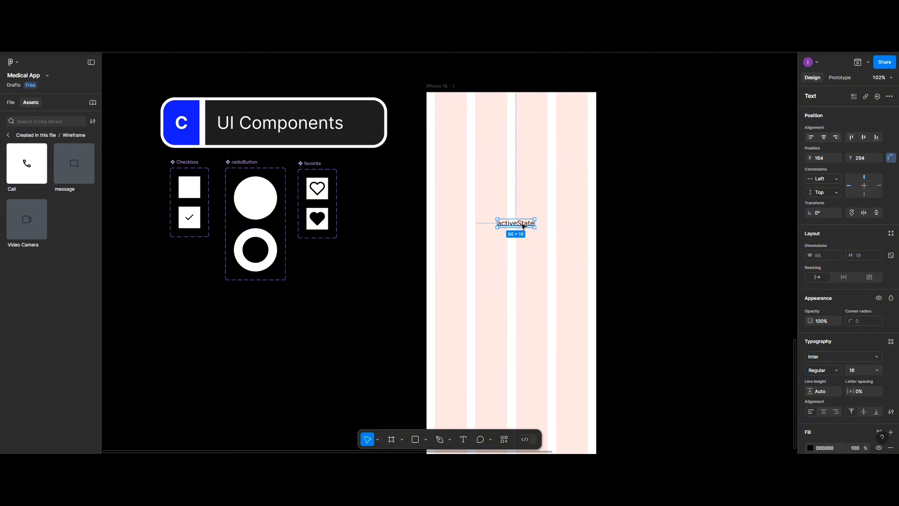
{"action": "key", "text": "shift+a"}
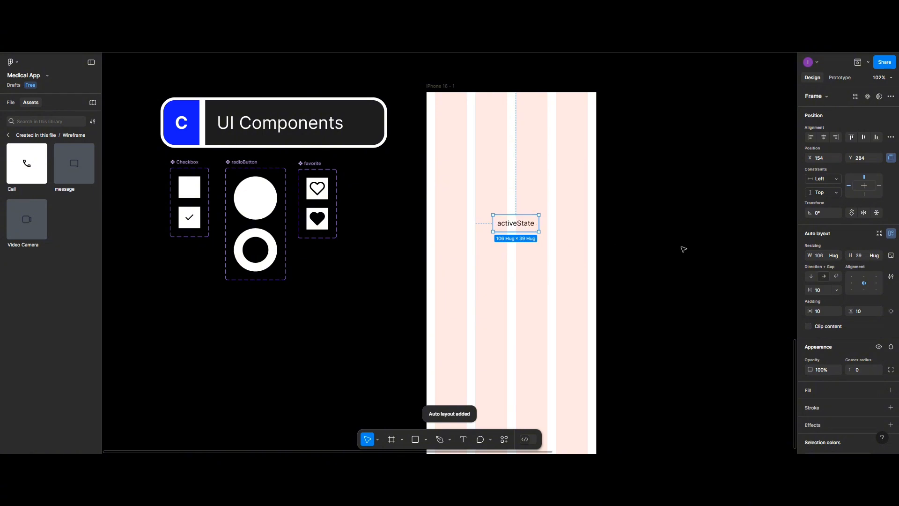
{"action": "left_click", "coordinate": [826, 254]}
{"action": "type", "text": "350"}
{"action": "left_click", "coordinate": [859, 255]}
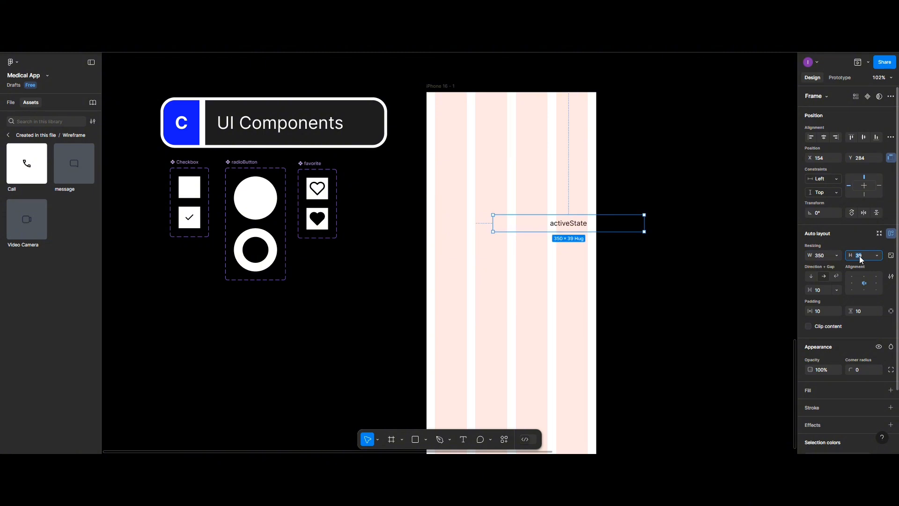
{"action": "type", "text": "50"}
{"action": "key", "text": "Return"}
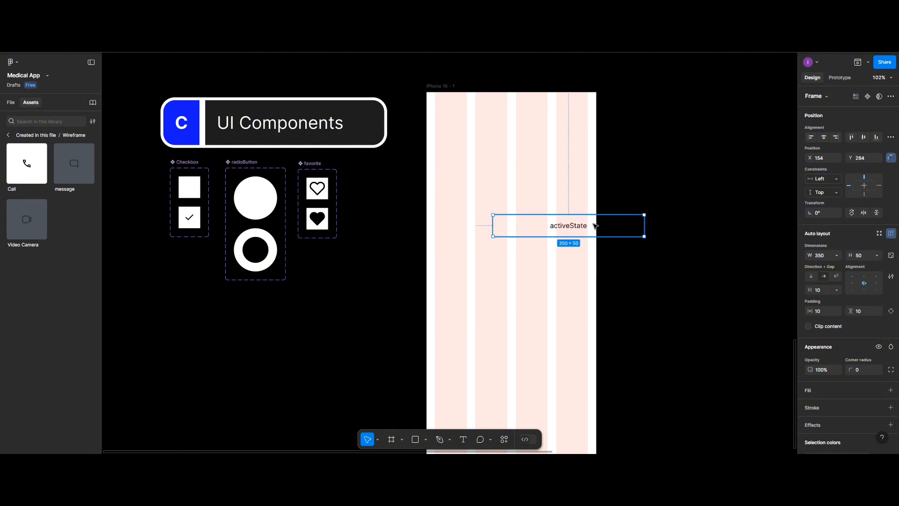
Fit the activeState button within the grid's side margins and fill it with the Active color style
{"action": "left_click_drag", "start_coordinate": [589, 225], "coordinate": [546, 240]}
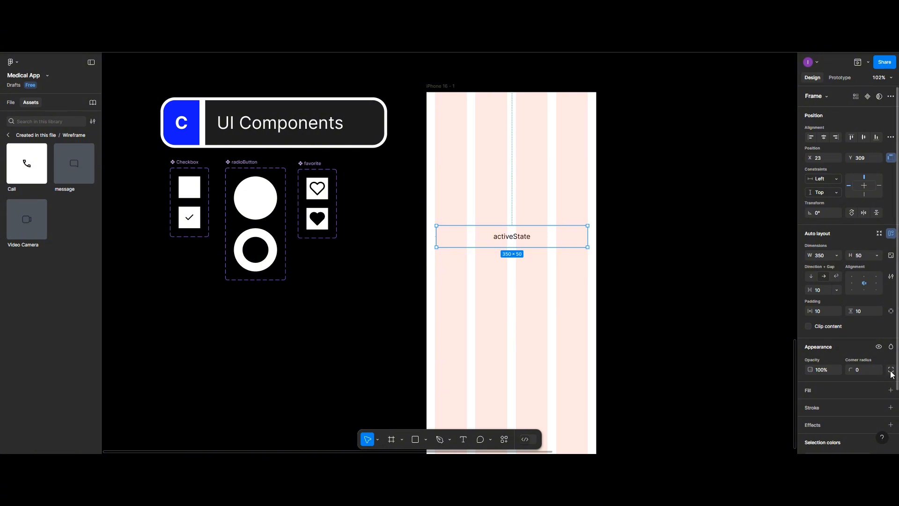
{"action": "scroll", "coordinate": [887, 373], "scroll_direction": "down", "scroll_amount": 2}
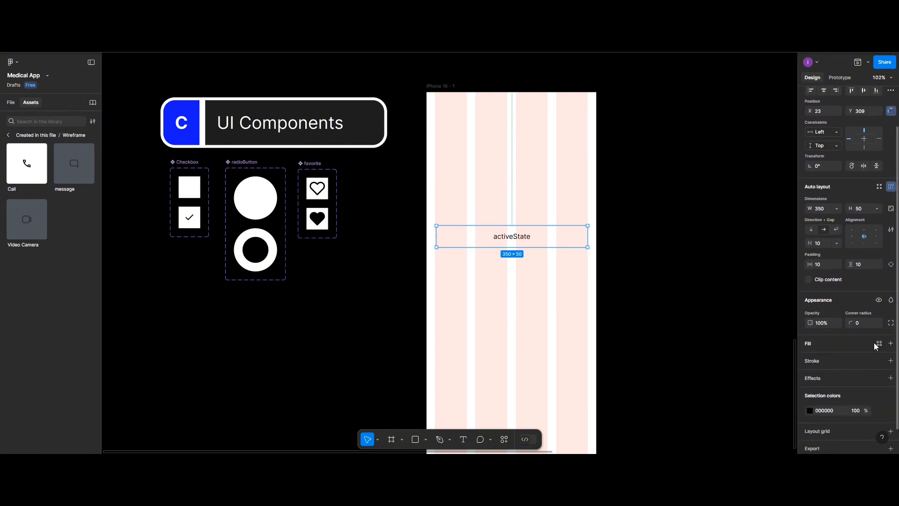
{"action": "left_click", "coordinate": [879, 343]}
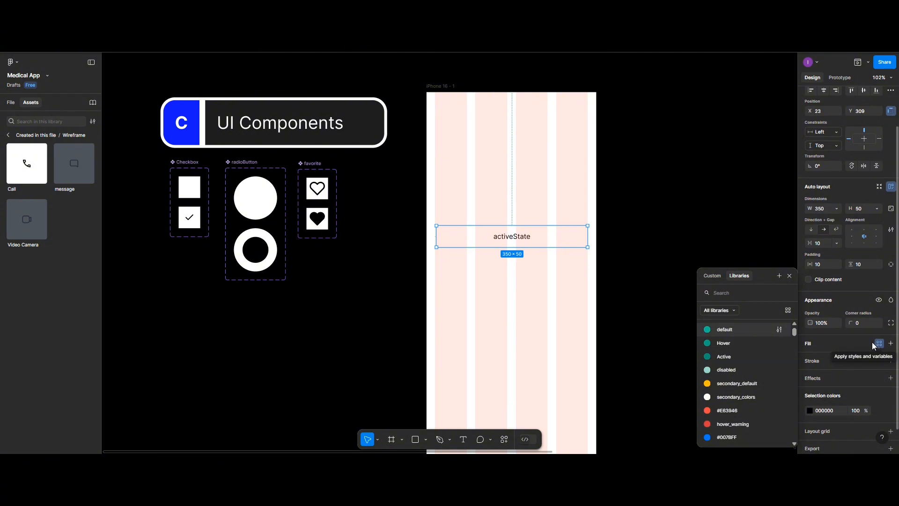
{"action": "left_click", "coordinate": [722, 356]}
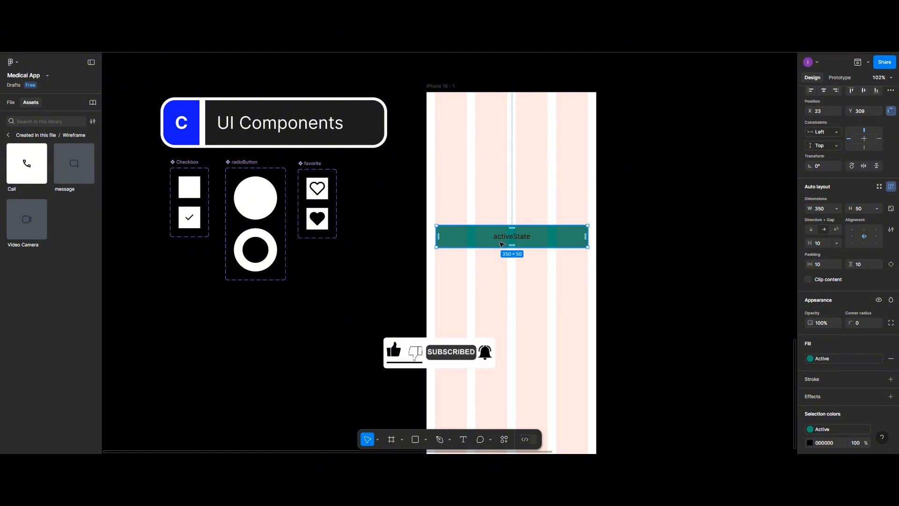
Move the activeState button out of the iPhone 16 frame, delete that frame, and place the button beside the favorite set
{"action": "left_click_drag", "start_coordinate": [502, 244], "coordinate": [326, 324]}
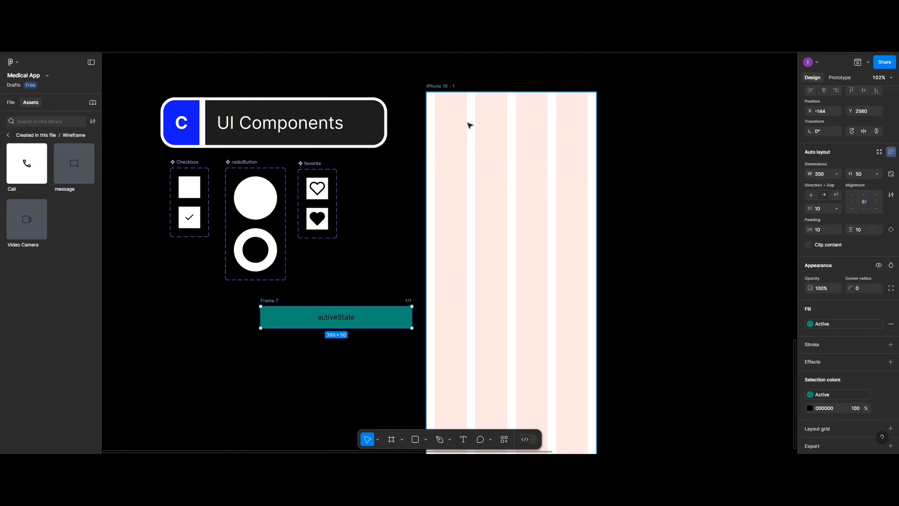
{"action": "left_click", "coordinate": [454, 104]}
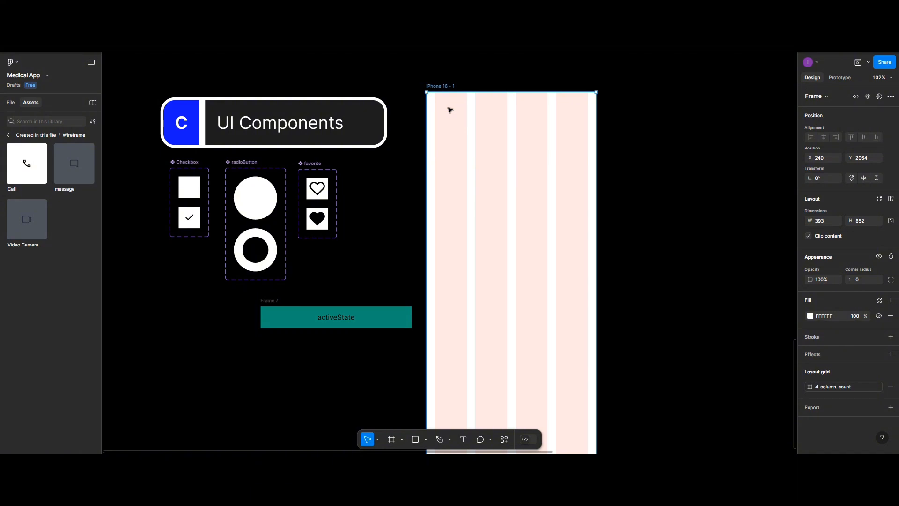
{"action": "key", "text": "Delete"}
{"action": "left_click_drag", "start_coordinate": [366, 318], "coordinate": [507, 188]}
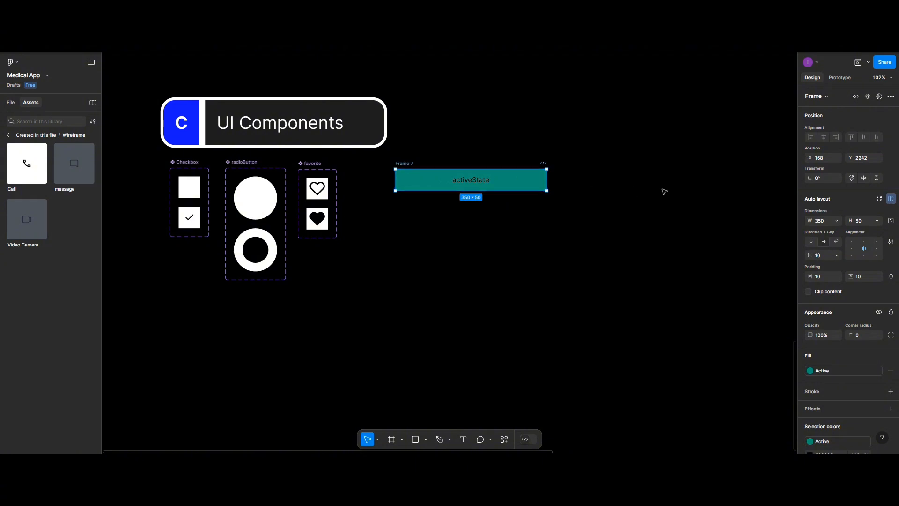
Turn the activeState button into a component and rename it Buttons
{"action": "left_click", "coordinate": [865, 95]}
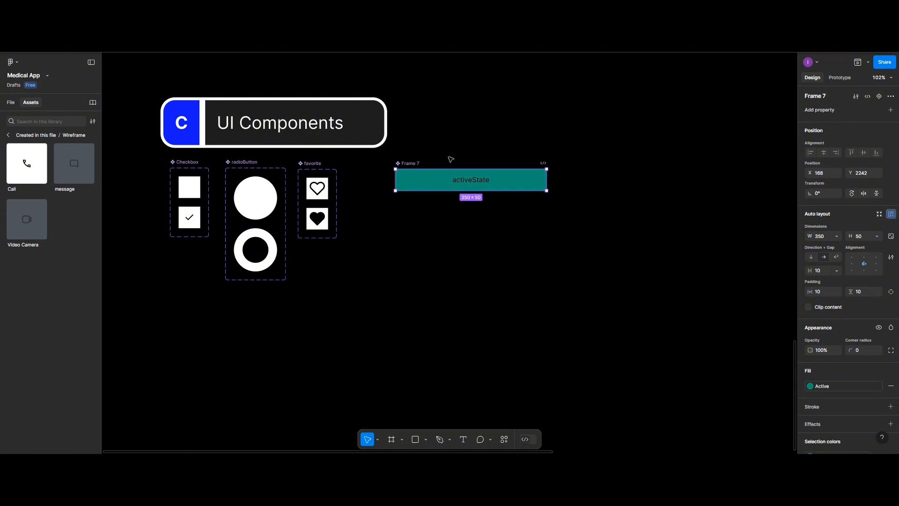
{"action": "double_click", "coordinate": [416, 165]}
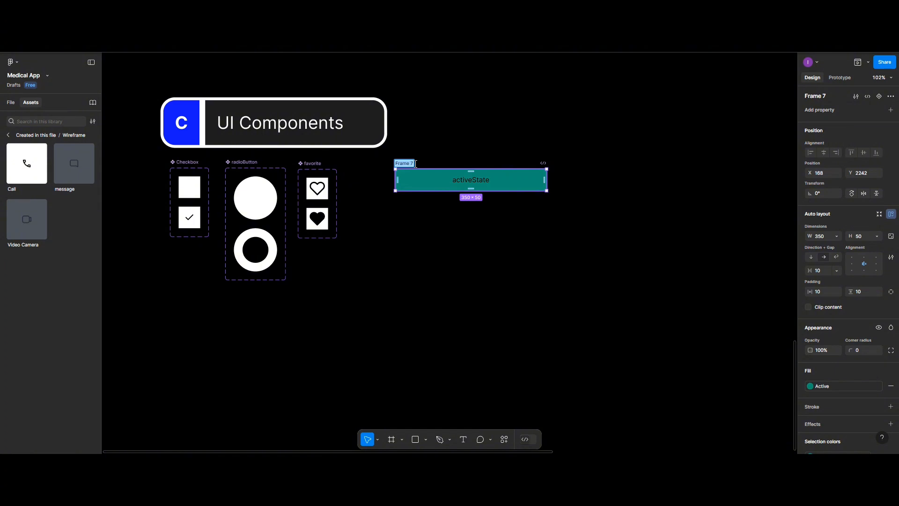
{"action": "type", "text": "Buttons"}
{"action": "key", "text": "Return"}
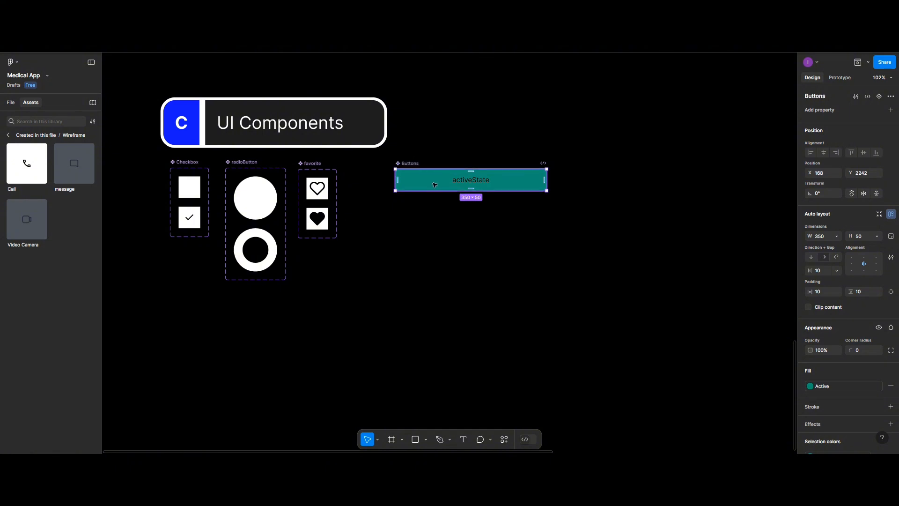
Add a variant property to the Buttons component and create a second variant below the first
{"action": "left_click", "coordinate": [891, 110]}
{"action": "left_click", "coordinate": [857, 135]}
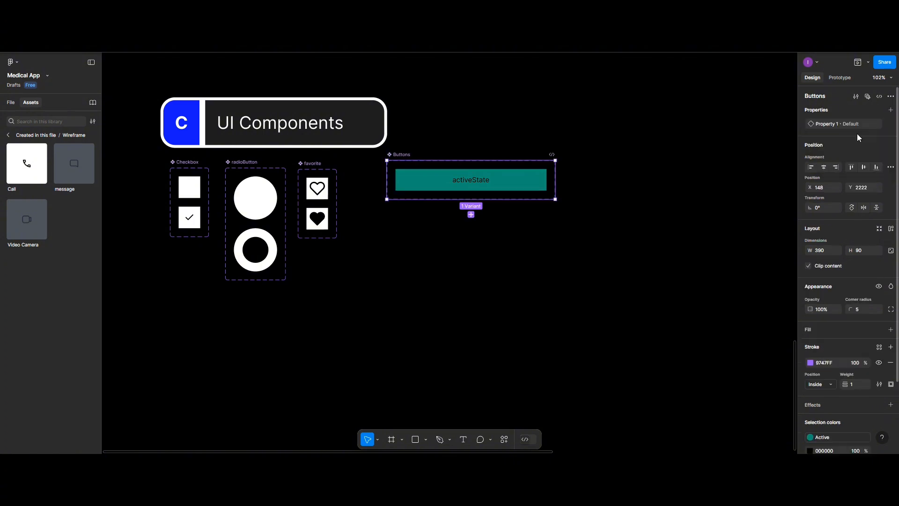
{"action": "left_click", "coordinate": [471, 215]}
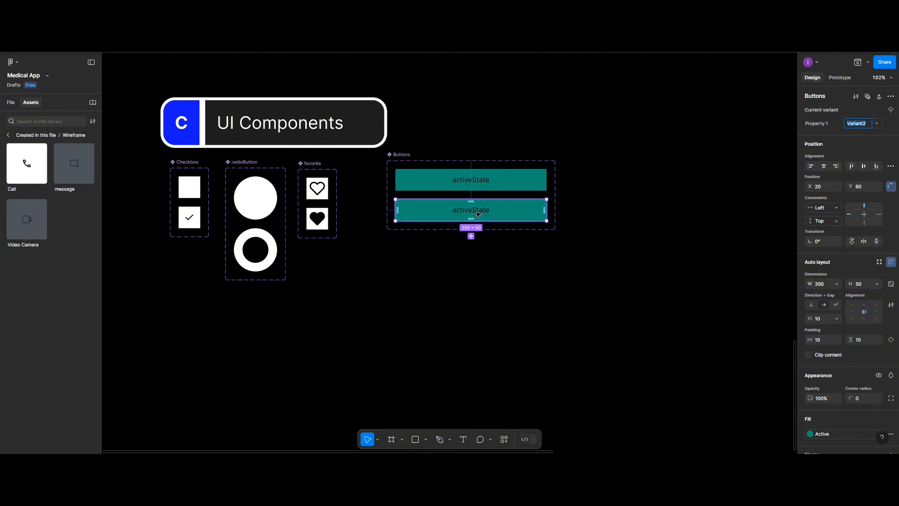
Change the label of the second Buttons variant to "hoverState"
{"action": "double_click", "coordinate": [468, 211]}
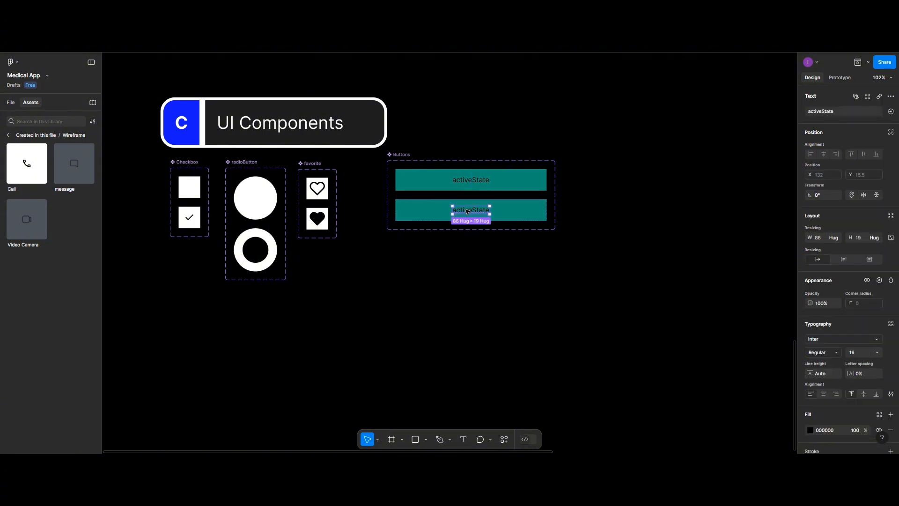
{"action": "double_click", "coordinate": [468, 211]}
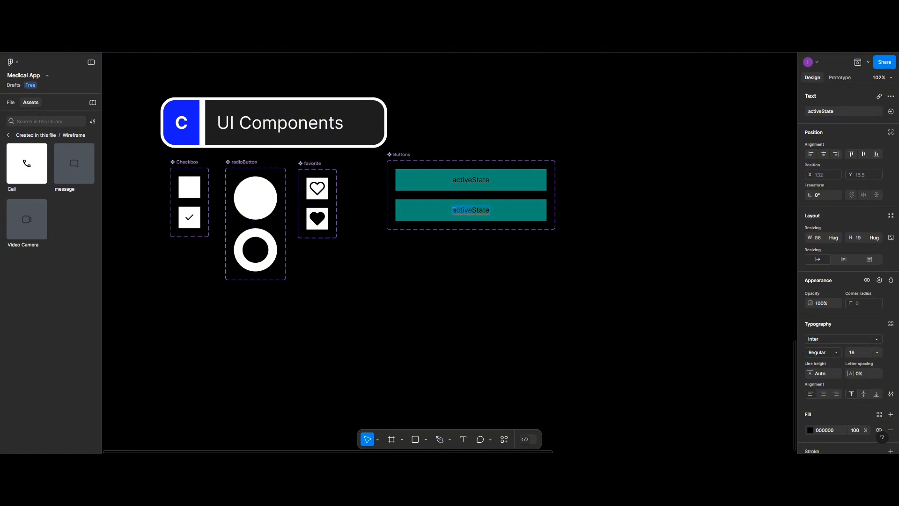
{"action": "type", "text": "hover"}
{"action": "key", "text": "Escape"}
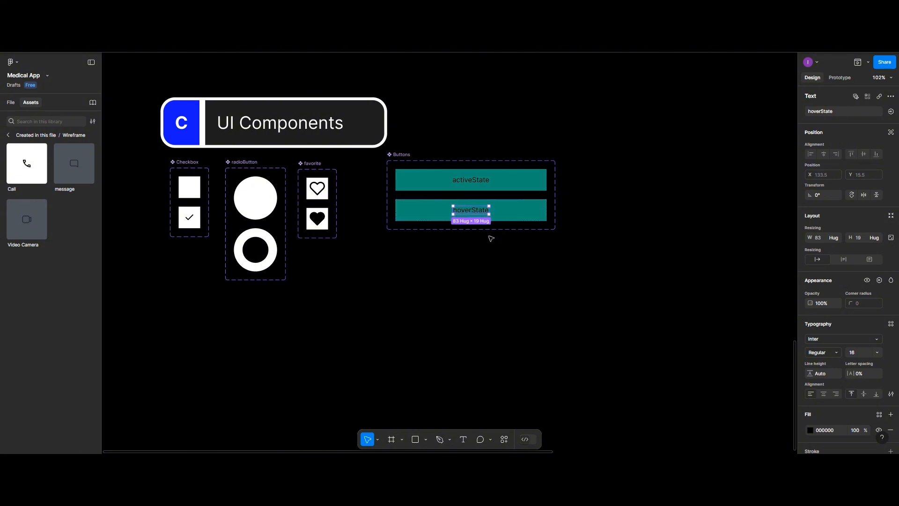
Replace the fill style of the hoverState button variant with the Hover color style from the library
{"action": "left_click", "coordinate": [529, 213]}
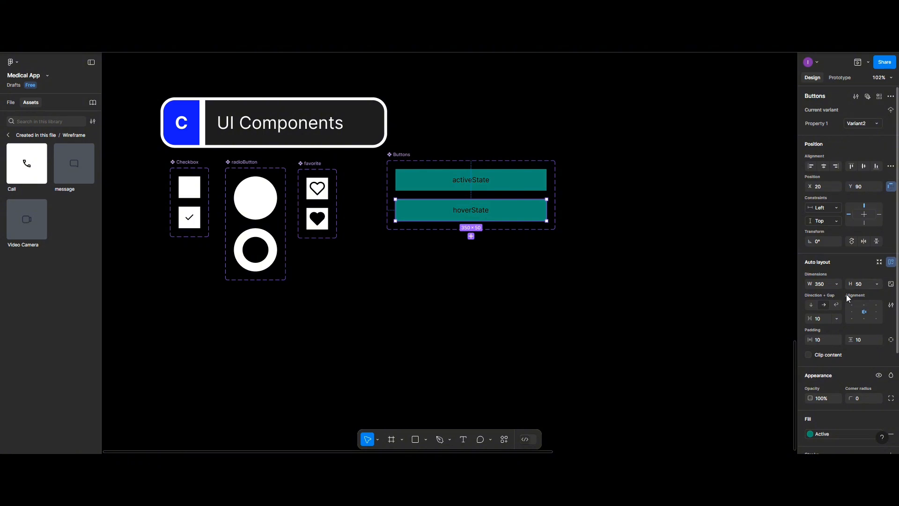
{"action": "scroll", "coordinate": [840, 328], "scroll_direction": "down", "scroll_amount": 2}
{"action": "scroll", "coordinate": [862, 345], "scroll_direction": "down", "scroll_amount": 2}
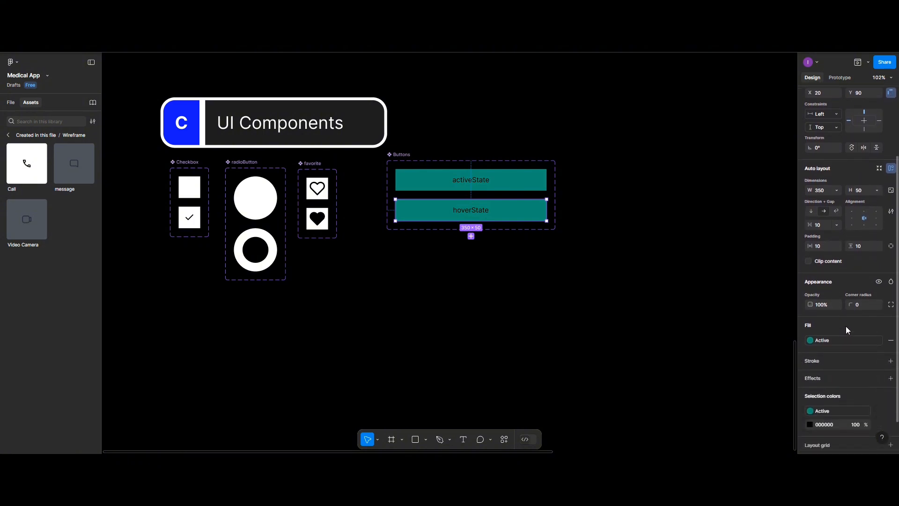
{"action": "left_click", "coordinate": [878, 341]}
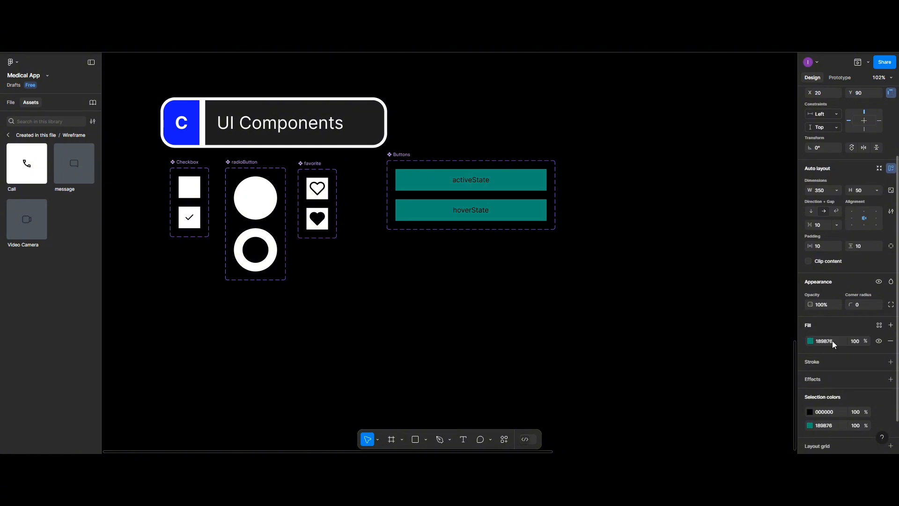
{"action": "left_click", "coordinate": [879, 325]}
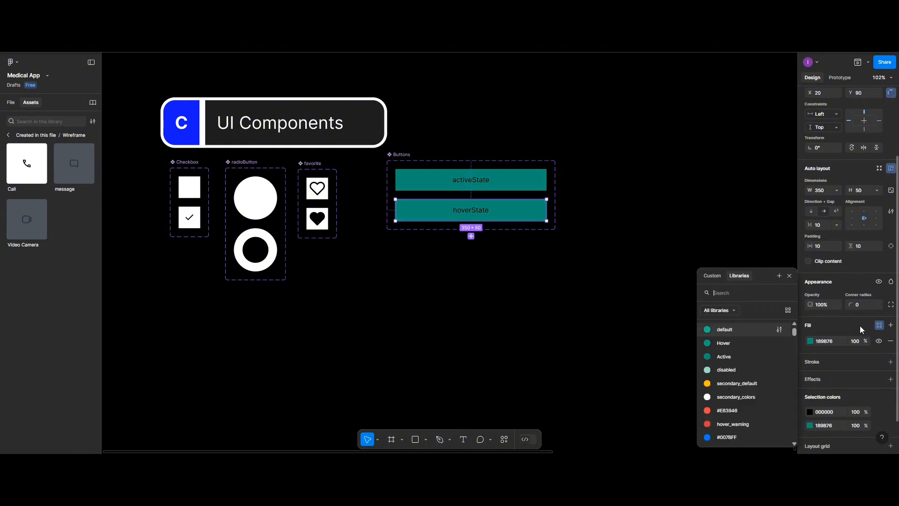
{"action": "left_click", "coordinate": [735, 343]}
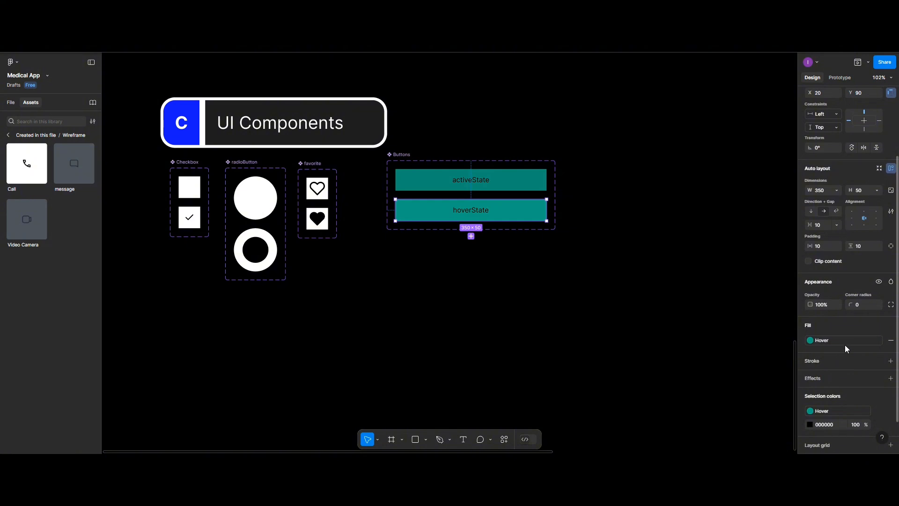
Detach the color styles from the fills of the hoverState and activeState variants to inspect their hex codes
{"action": "left_click", "coordinate": [879, 341]}
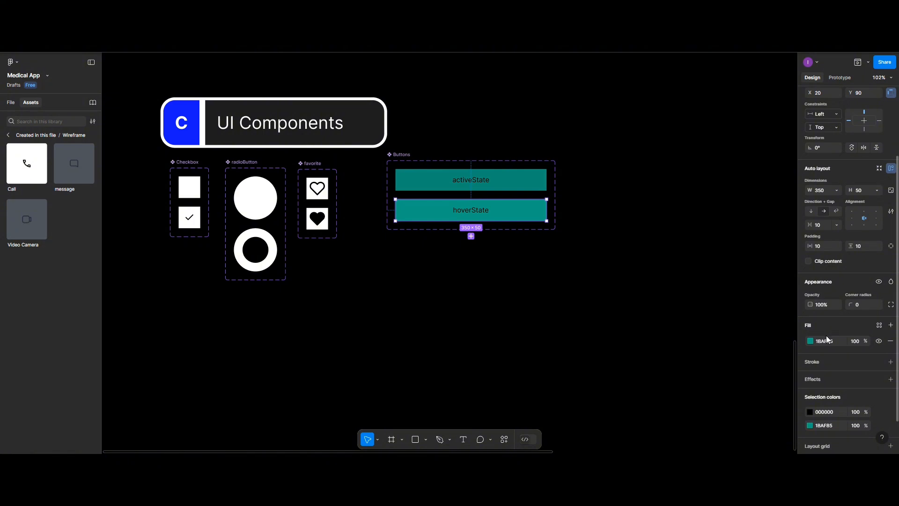
{"action": "key", "text": "shift+Tab"}
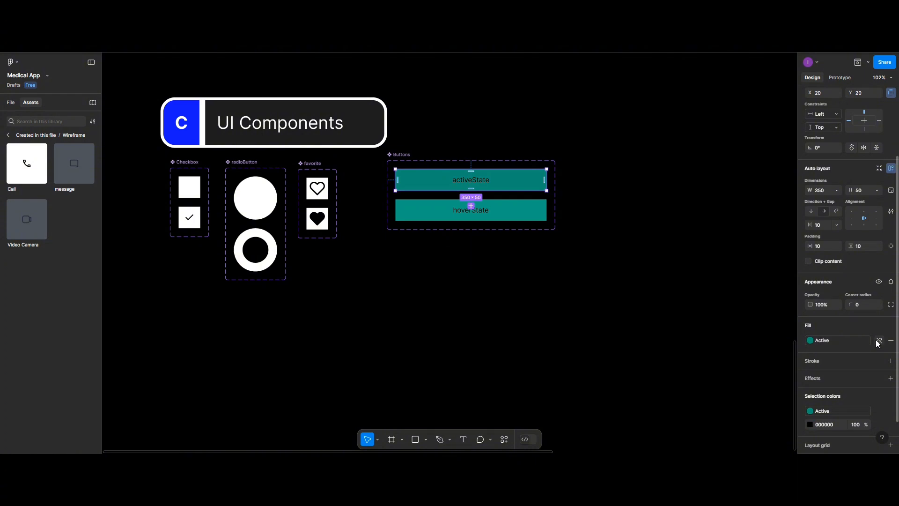
{"action": "left_click", "coordinate": [878, 341]}
{"action": "left_click", "coordinate": [829, 343]}
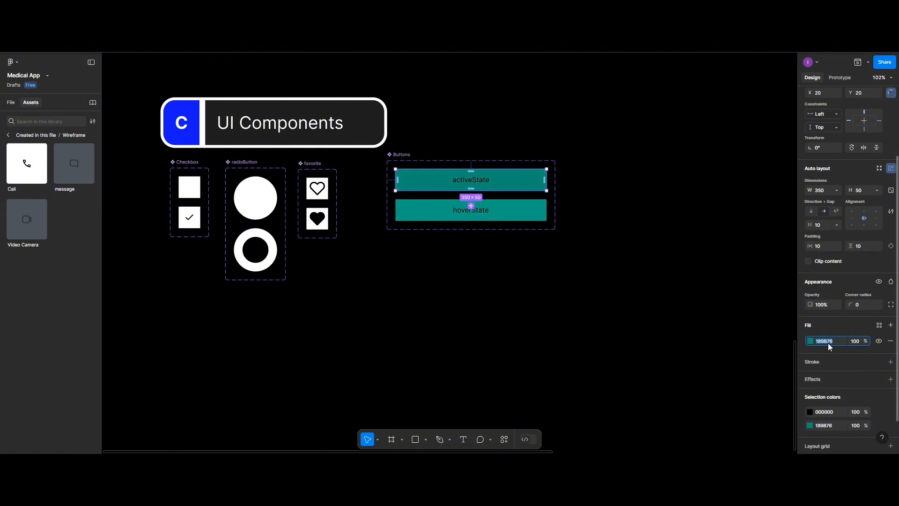
Reapply the Hover color style to the hoverState variant's fill and detach it again to inspect the hex code
{"action": "left_click", "coordinate": [532, 219]}
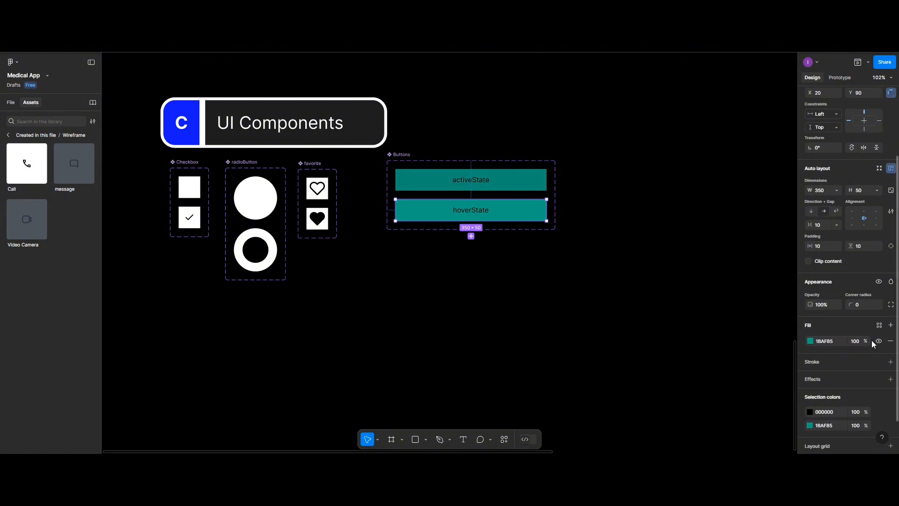
{"action": "left_click", "coordinate": [883, 327]}
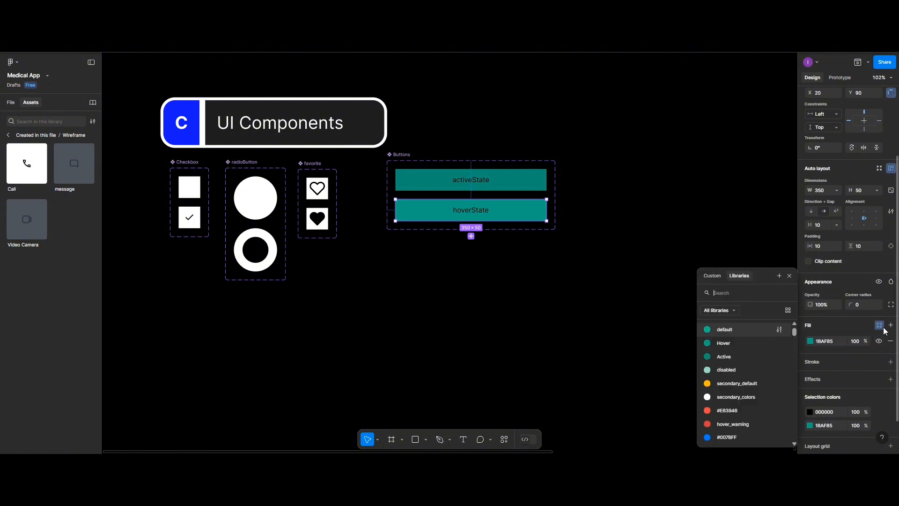
{"action": "left_click", "coordinate": [748, 343]}
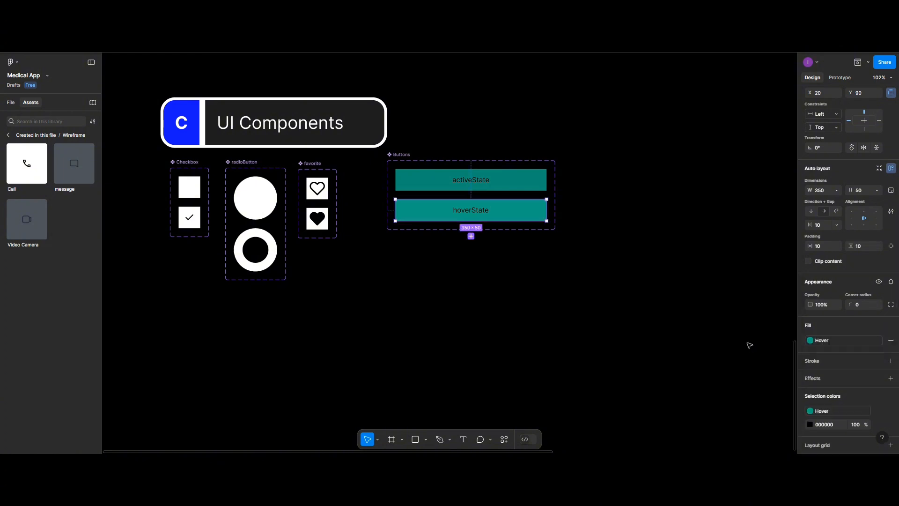
{"action": "left_click", "coordinate": [848, 338]}
{"action": "left_click", "coordinate": [879, 341]}
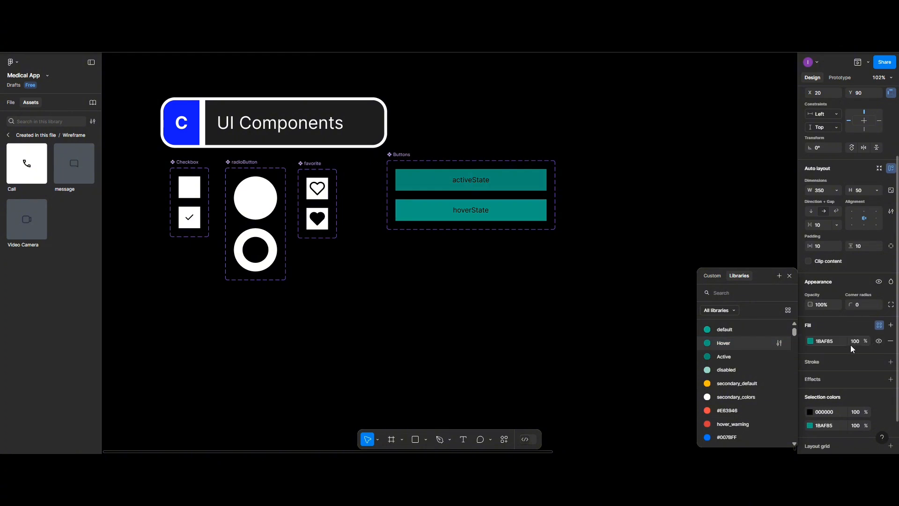
{"action": "left_click", "coordinate": [838, 344]}
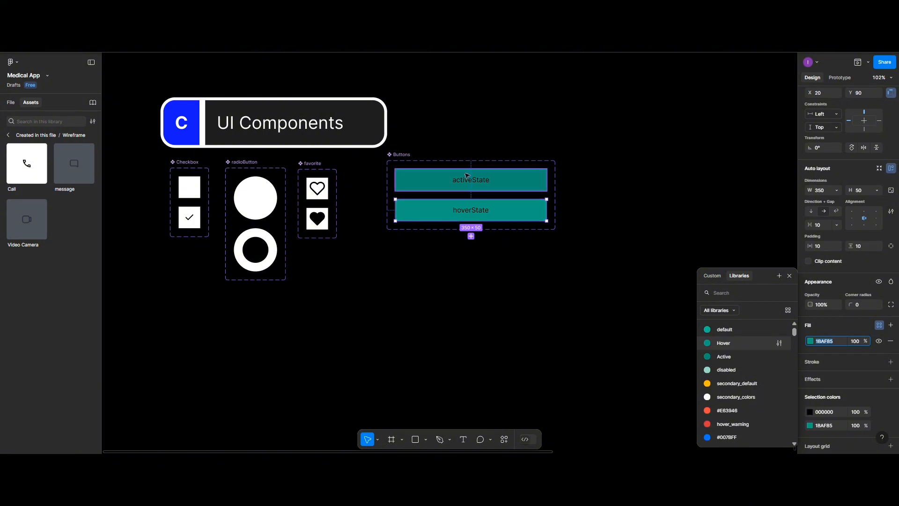
{"action": "left_click", "coordinate": [534, 232]}
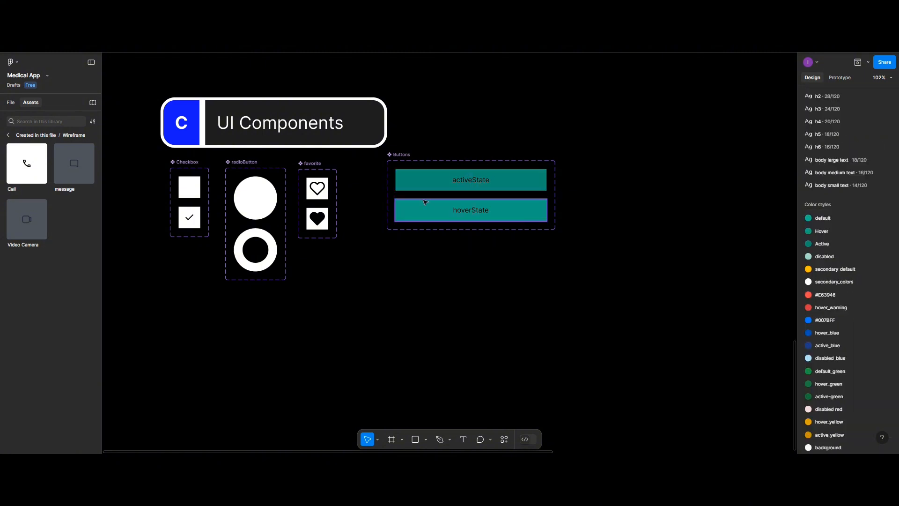
Add a third Buttons variant below hoverState and change its label to "disabledState"
{"action": "left_click", "coordinate": [461, 218]}
{"action": "left_click", "coordinate": [472, 236]}
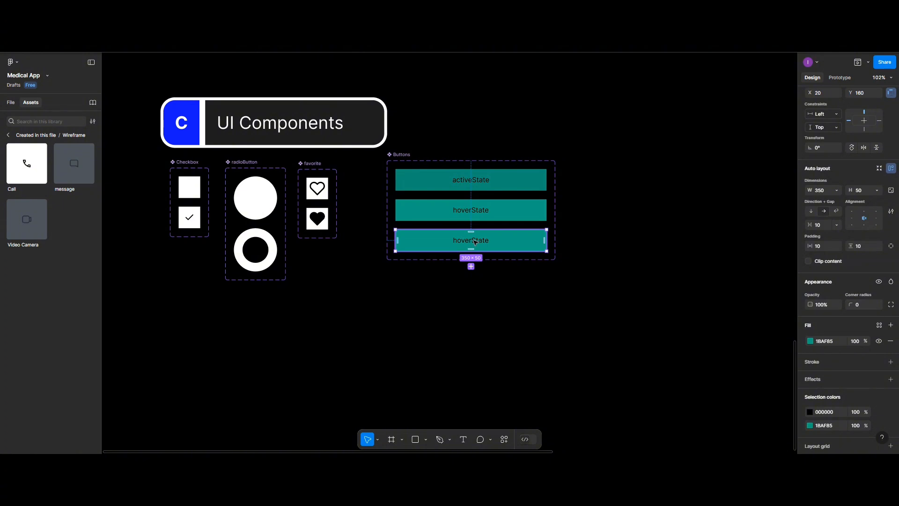
{"action": "double_click", "coordinate": [468, 243]}
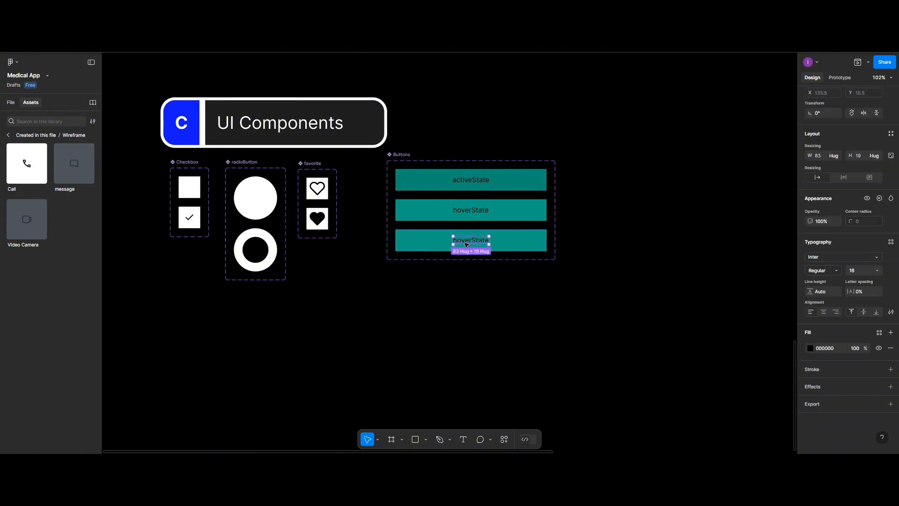
{"action": "double_click", "coordinate": [470, 241]}
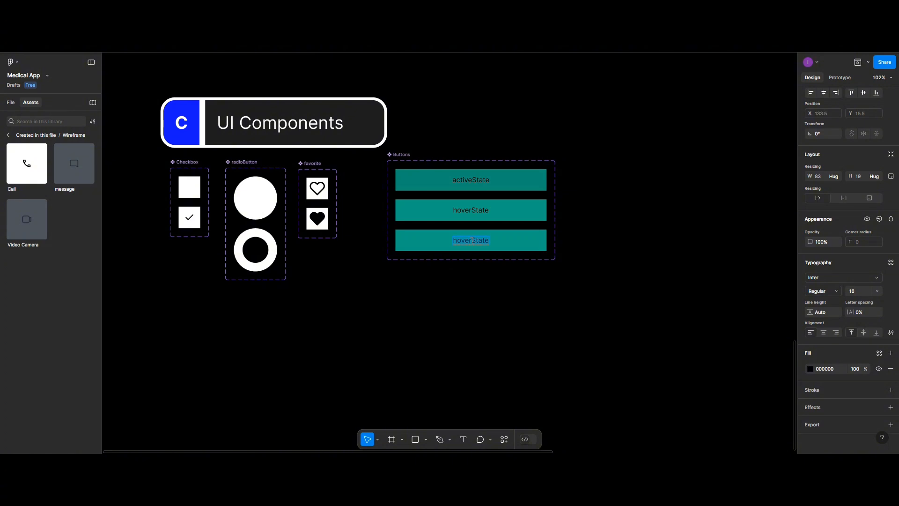
{"action": "left_click", "coordinate": [472, 240]}
{"action": "key", "text": "BackSpace"}
{"action": "type", "text": "disabled"}
{"action": "key", "text": "Escape"}
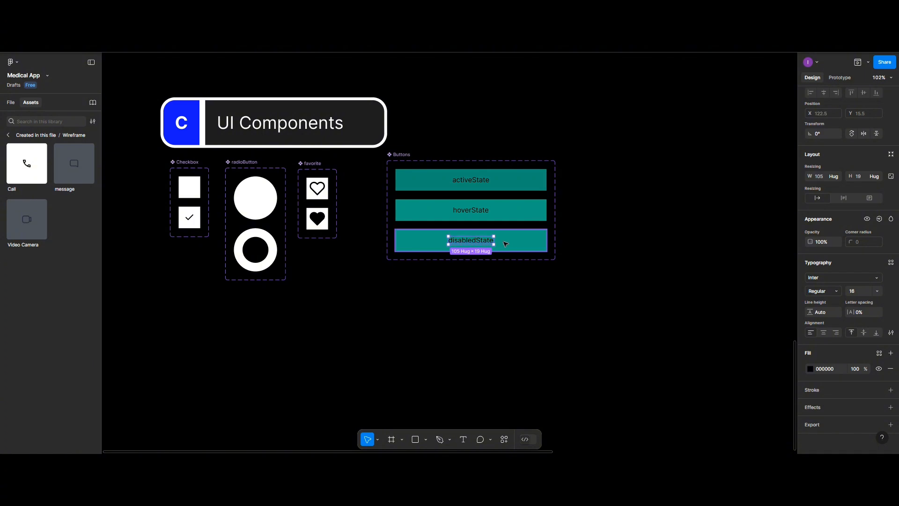
Apply the disabled color style from the library to the fill of the disabledState variant
{"action": "left_click", "coordinate": [536, 242]}
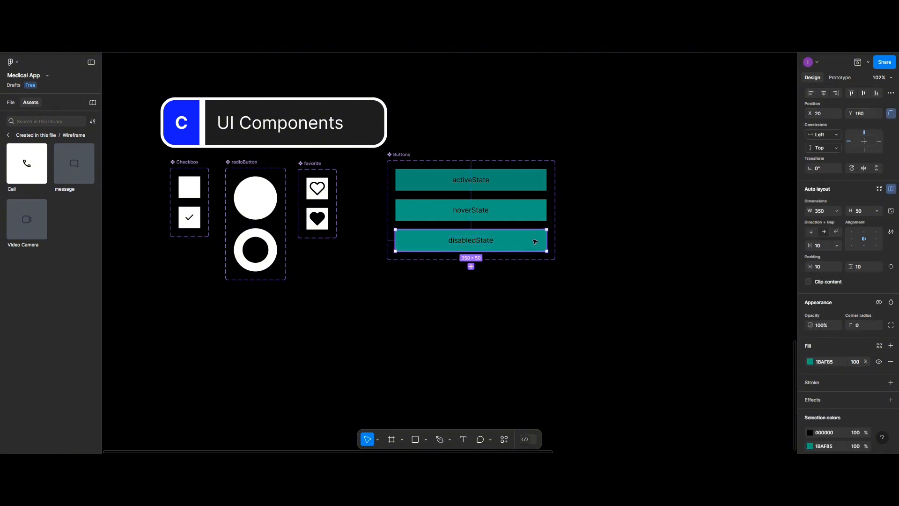
{"action": "left_click", "coordinate": [811, 362]}
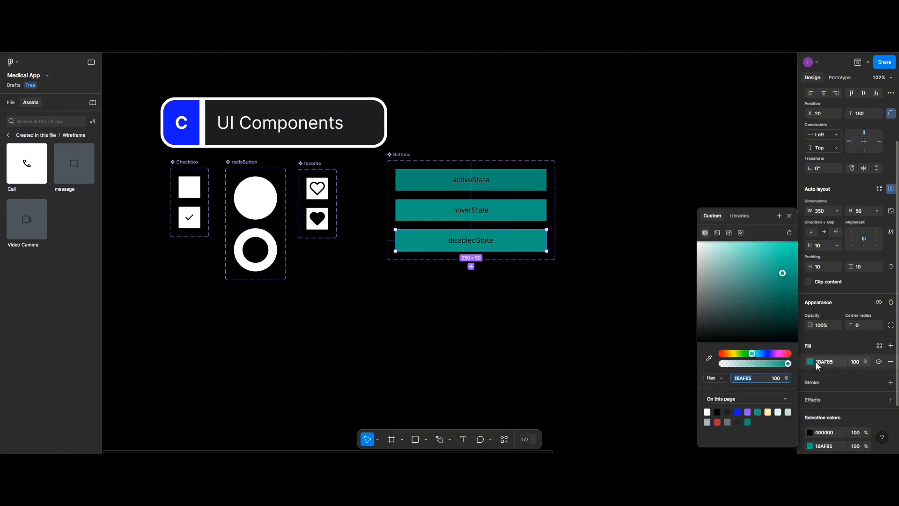
{"action": "left_click", "coordinate": [790, 216]}
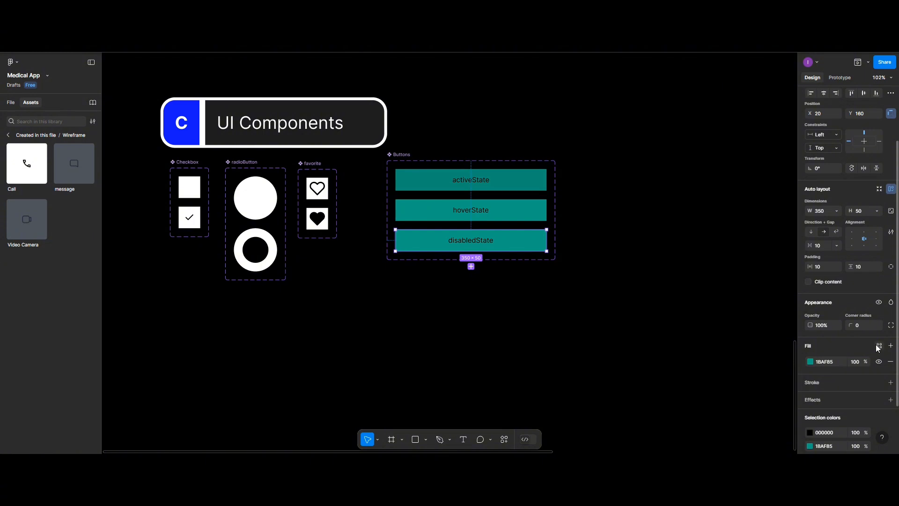
{"action": "left_click", "coordinate": [879, 346]}
{"action": "left_click", "coordinate": [734, 369]}
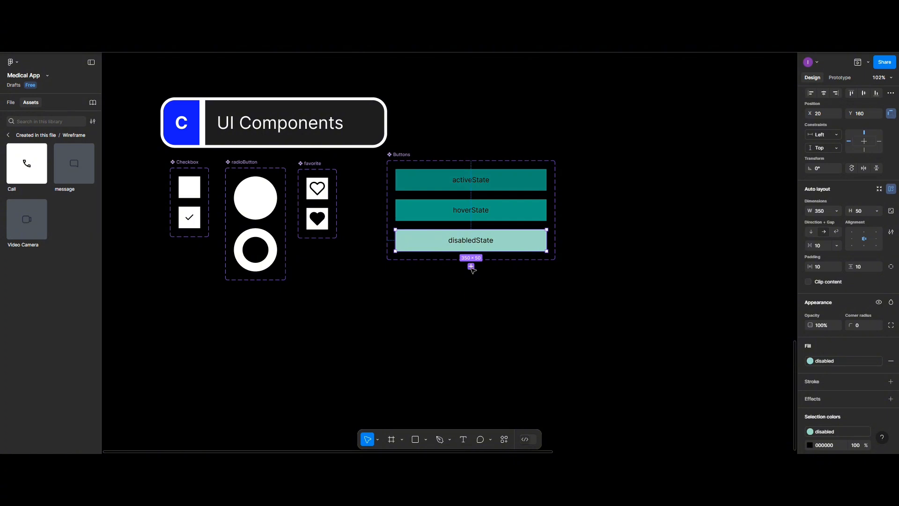
Add a fourth Buttons variant below disabledState and change its label to "errorState"
{"action": "left_click", "coordinate": [470, 267]}
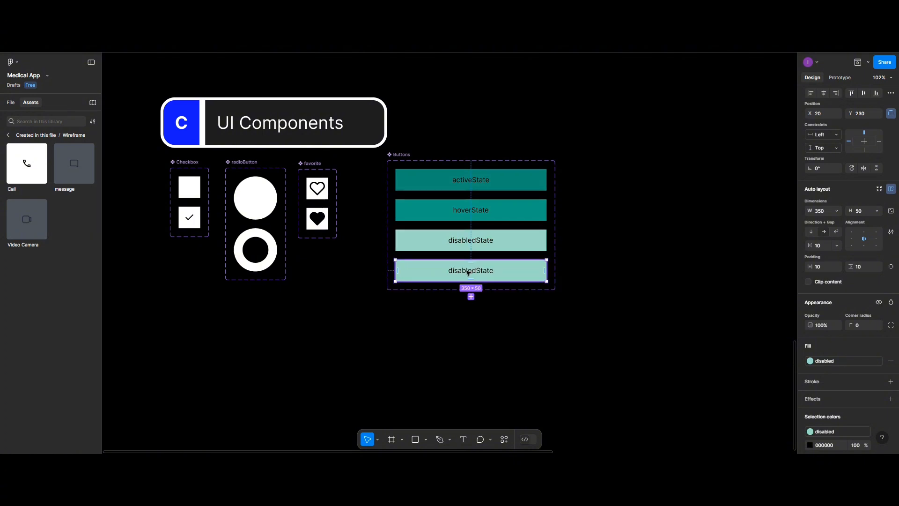
{"action": "double_click", "coordinate": [467, 274]}
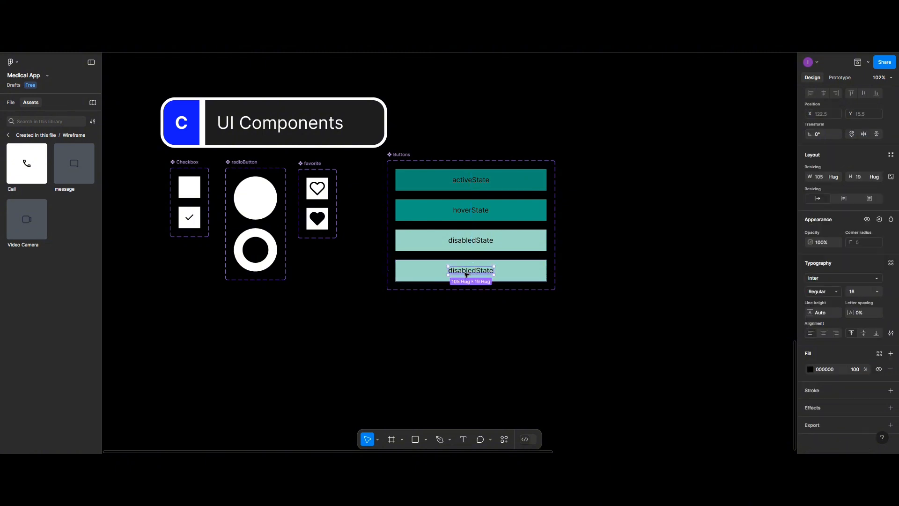
{"action": "double_click", "coordinate": [466, 272]}
{"action": "left_click", "coordinate": [467, 270]}
{"action": "left_click_drag", "start_coordinate": [476, 270], "coordinate": [444, 272]}
{"action": "type", "text": "error"}
{"action": "key", "text": "Escape"}
Detach the disabled style from the errorState variant's fill and apply the #E63946 color style
{"action": "scroll", "coordinate": [839, 348], "scroll_direction": "down", "scroll_amount": 1}
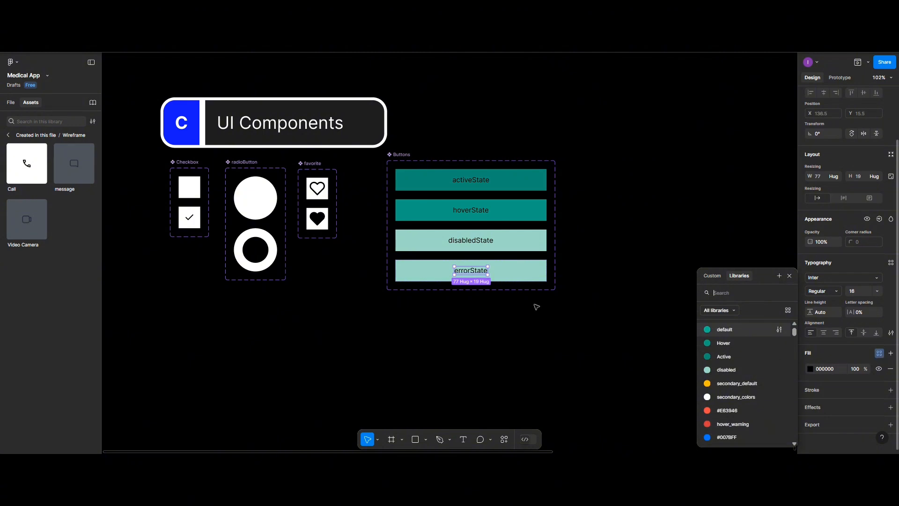
{"action": "left_click", "coordinate": [526, 277]}
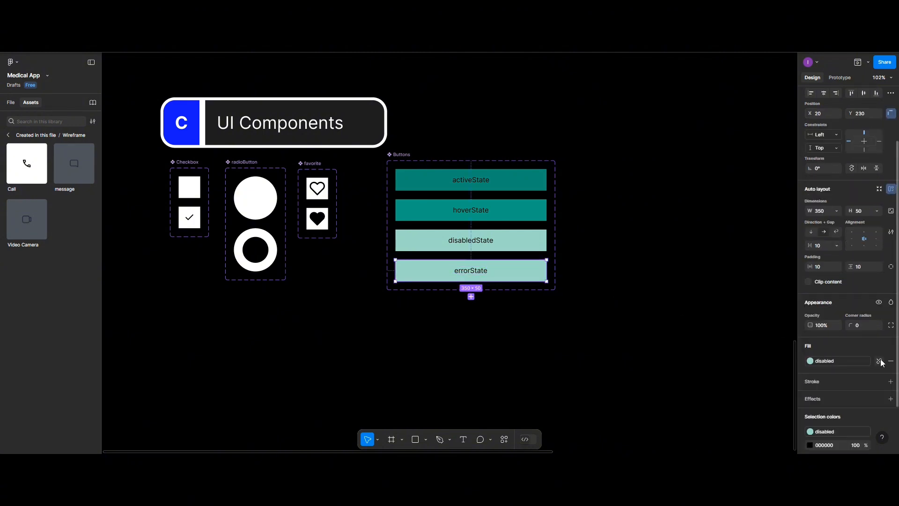
{"action": "left_click", "coordinate": [880, 361]}
{"action": "left_click", "coordinate": [878, 347]}
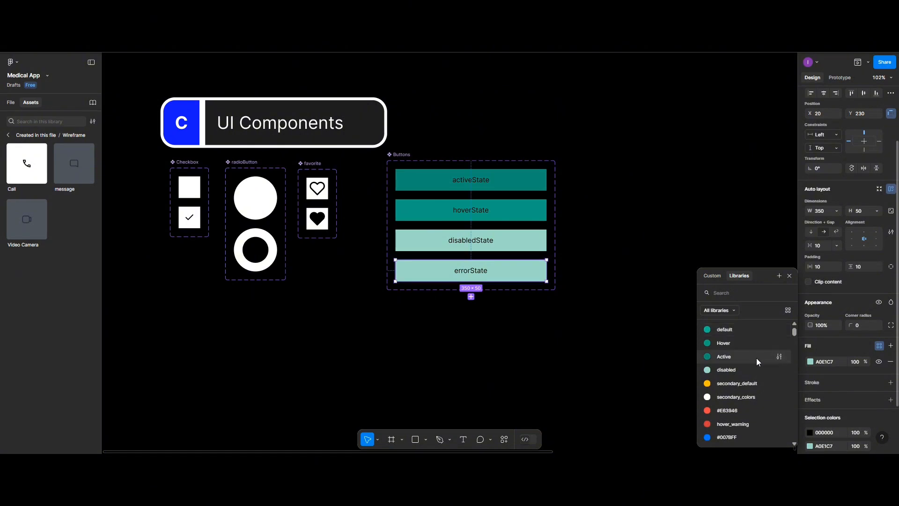
{"action": "left_click", "coordinate": [727, 411]}
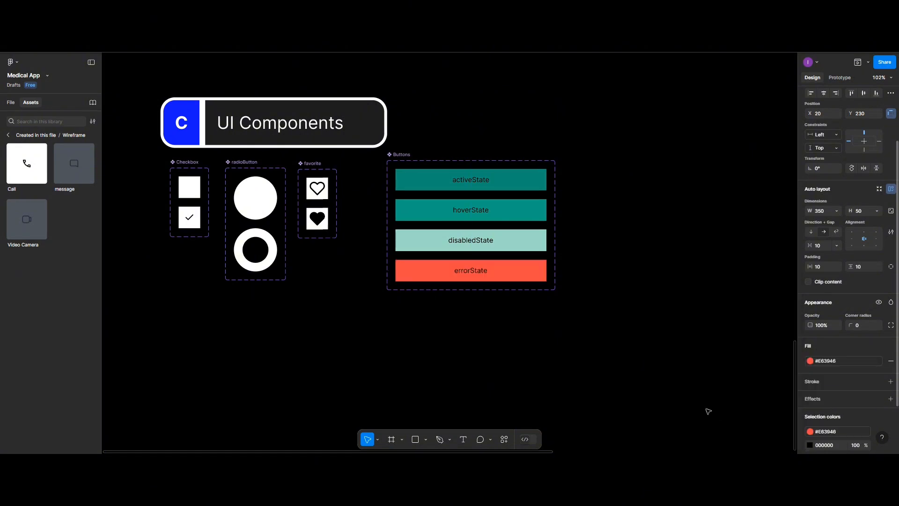
Add a fifth Buttons variant below errorState and change its label to "succesState"
{"action": "left_click", "coordinate": [471, 297]}
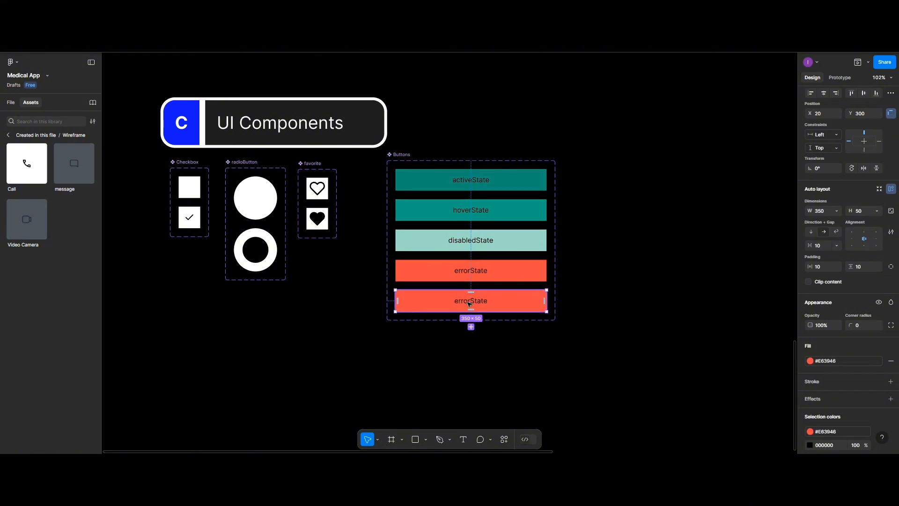
{"action": "double_click", "coordinate": [469, 305]}
{"action": "double_click", "coordinate": [469, 302]}
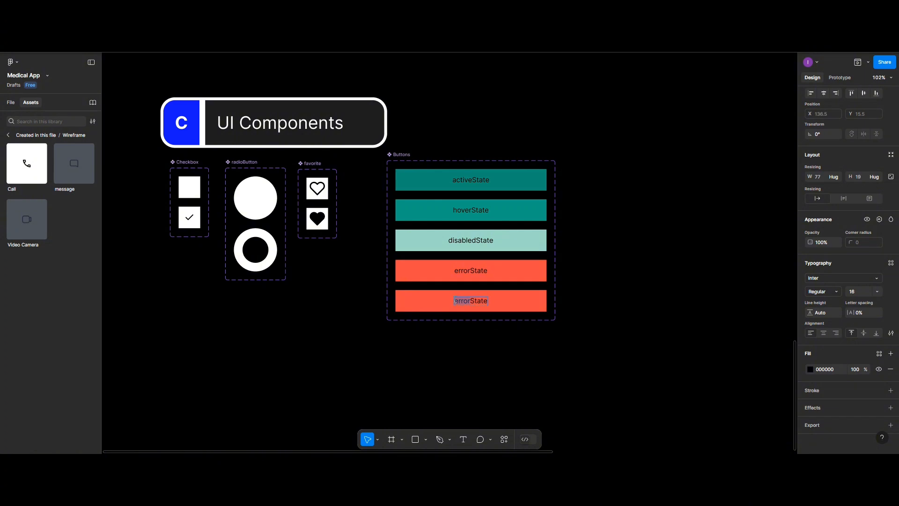
{"action": "type", "text": "succes"}
{"action": "key", "text": "Escape"}
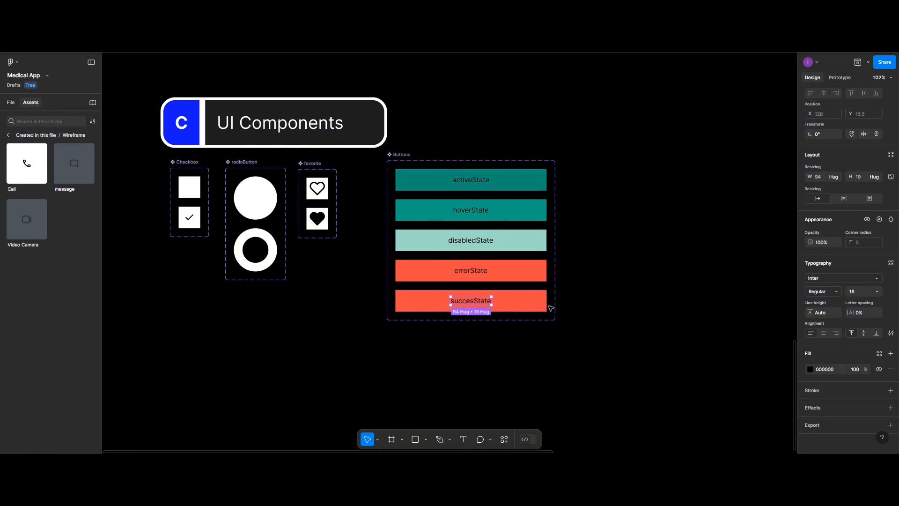
Detach the red style from the succesState variant's fill and apply the default_green color style
{"action": "key", "text": "Escape"}
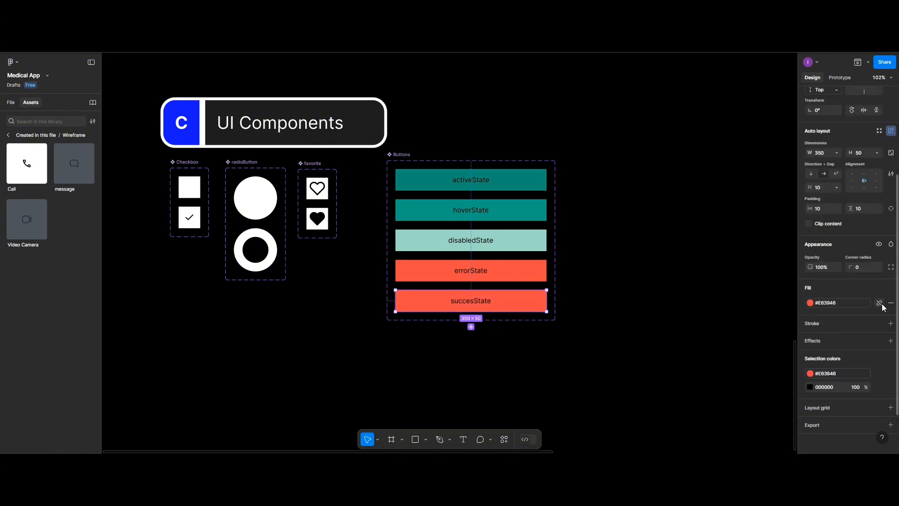
{"action": "left_click", "coordinate": [881, 303]}
{"action": "left_click", "coordinate": [878, 287]}
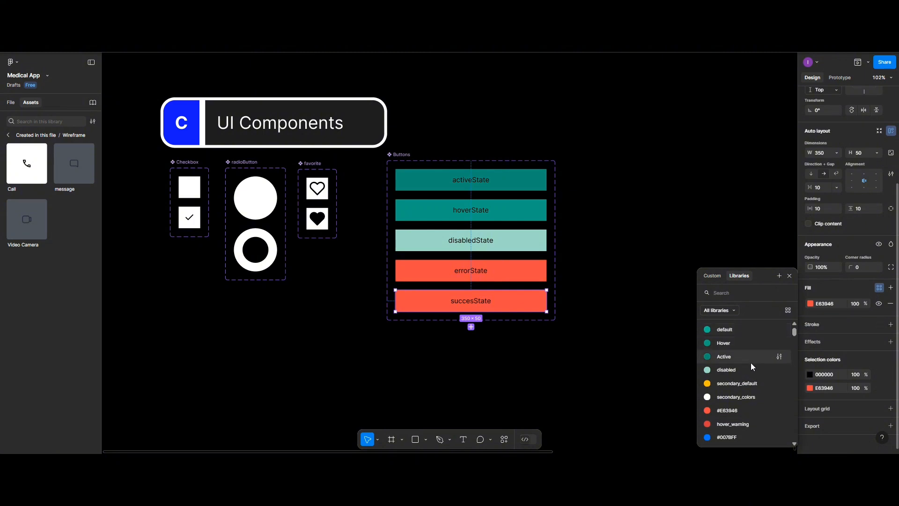
{"action": "scroll", "coordinate": [748, 367], "scroll_direction": "down", "scroll_amount": 4}
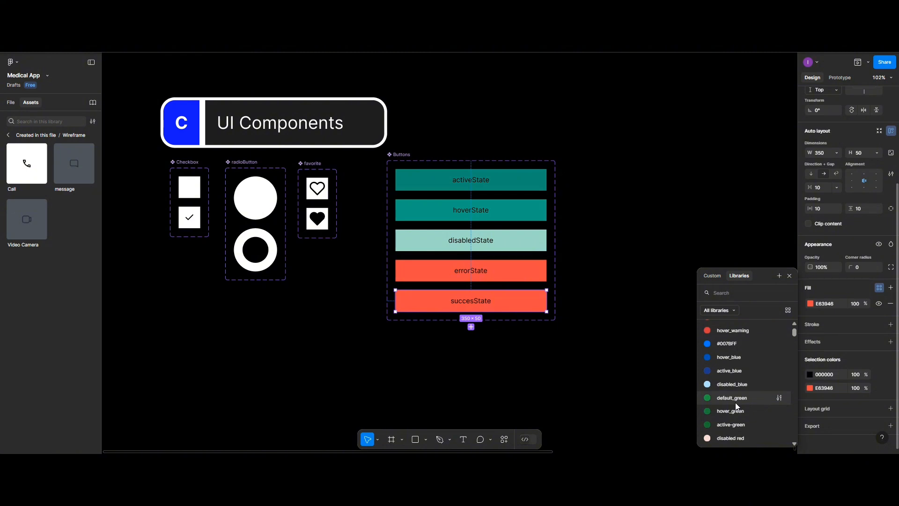
{"action": "left_click", "coordinate": [736, 403]}
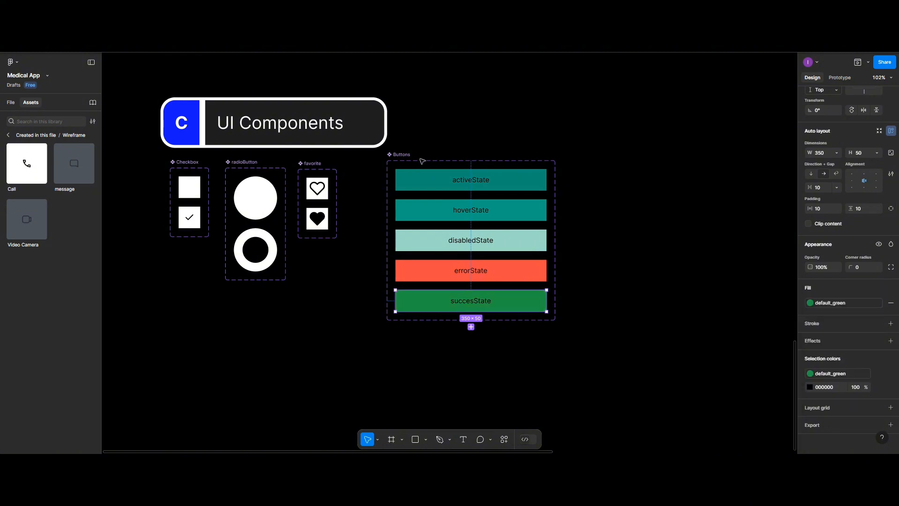
Move the Buttons component set beside the favorite set, and shift all four component sets slightly further below the UI Components heading
{"action": "left_click_drag", "start_coordinate": [422, 161], "coordinate": [376, 164]}
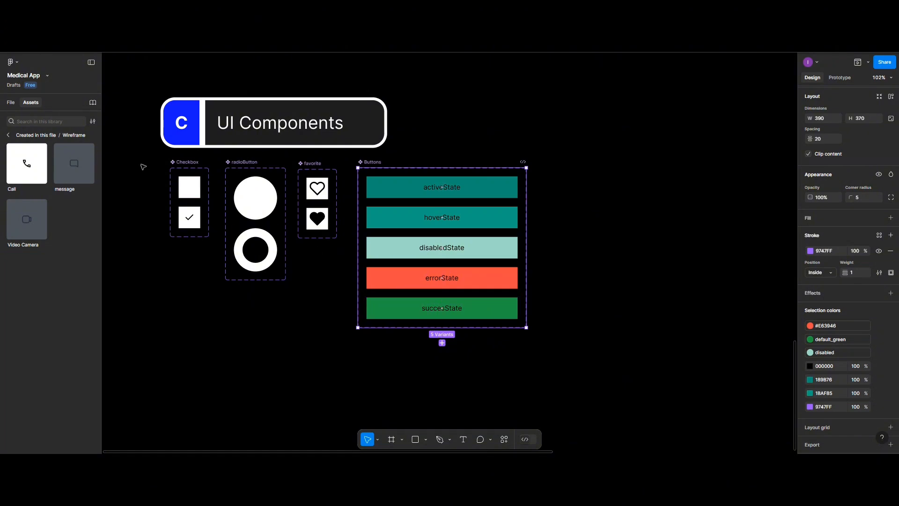
{"action": "left_click_drag", "start_coordinate": [141, 165], "coordinate": [516, 301]}
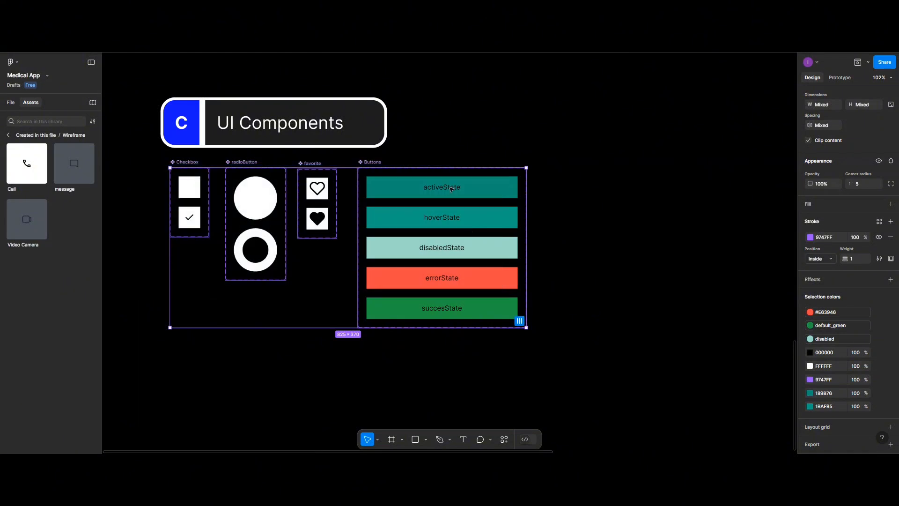
{"action": "left_click_drag", "start_coordinate": [452, 188], "coordinate": [452, 212]}
{"action": "left_click", "coordinate": [565, 239]}
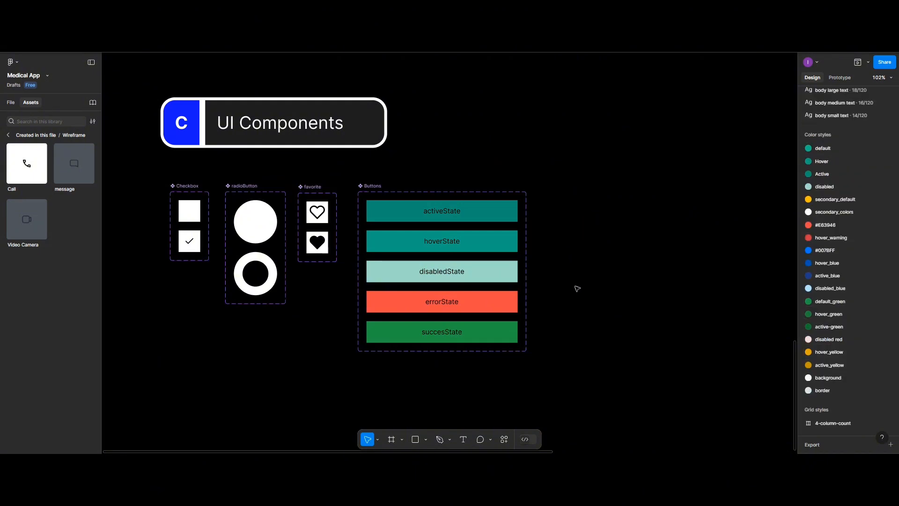
Add an iPhone 16 frame beside the Buttons component set
{"action": "scroll", "coordinate": [581, 301], "scroll_direction": "left", "scroll_amount": 2}
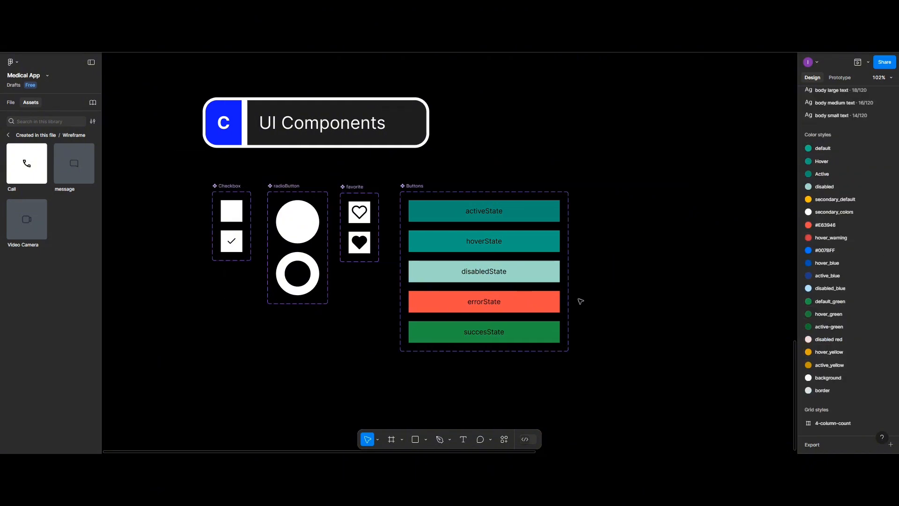
{"action": "scroll", "coordinate": [580, 301], "scroll_direction": "right", "scroll_amount": 4}
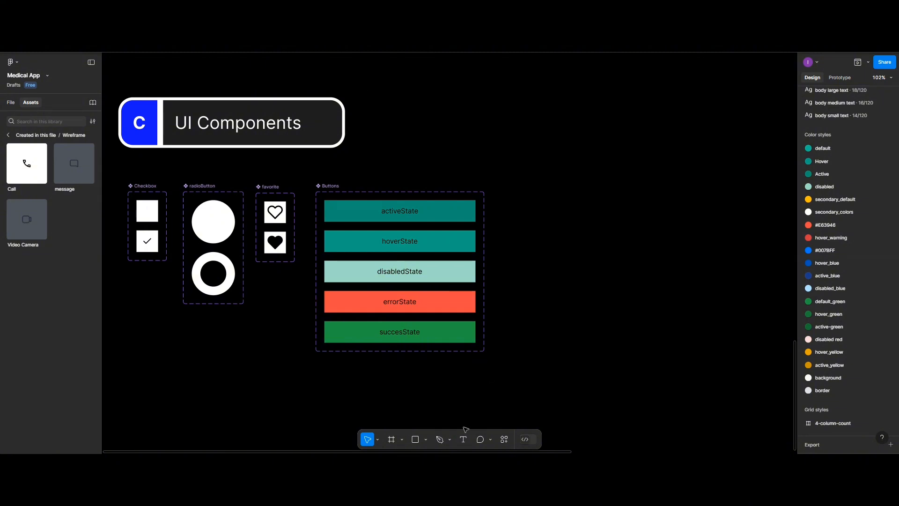
{"action": "left_click", "coordinate": [392, 439]}
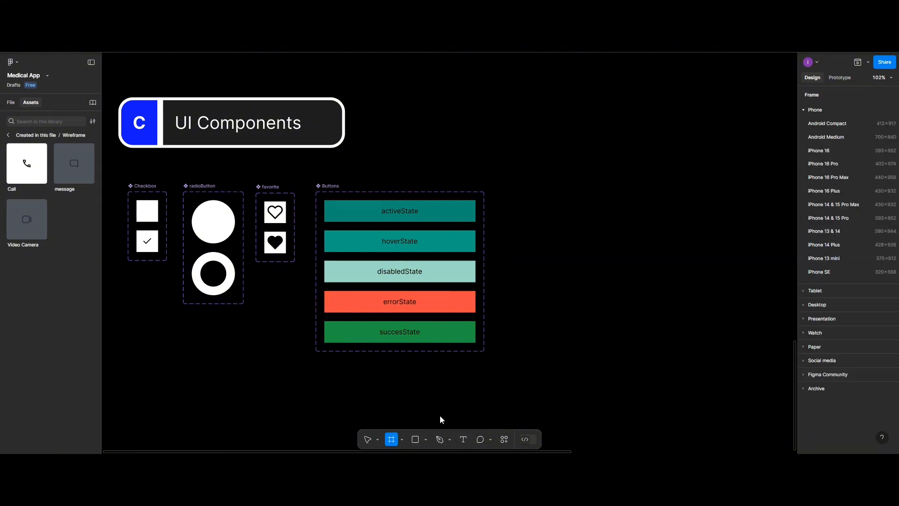
{"action": "left_click", "coordinate": [819, 151]}
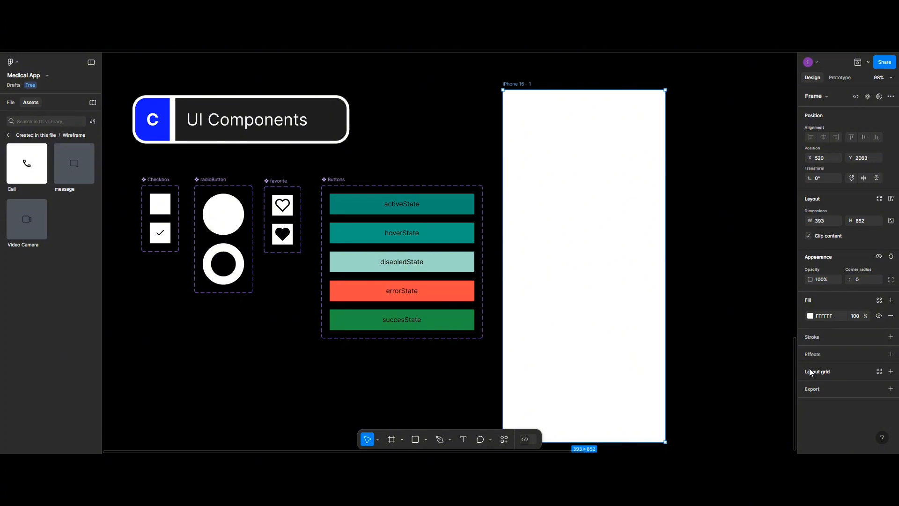
Apply the 4-column-count grid style to the iPhone 16 frame
{"action": "left_click", "coordinate": [874, 371]}
{"action": "left_click", "coordinate": [880, 372]}
{"action": "left_click", "coordinate": [891, 387]}
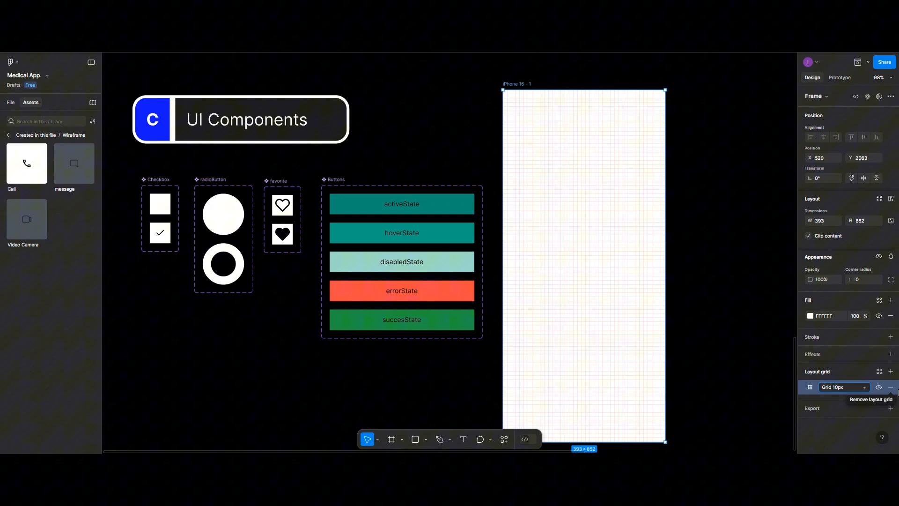
{"action": "left_click", "coordinate": [891, 387]}
{"action": "left_click", "coordinate": [882, 373]}
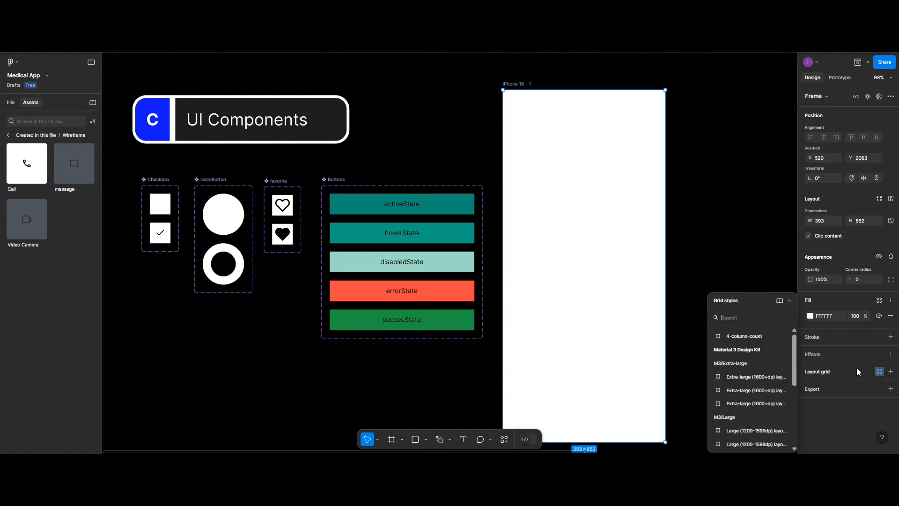
{"action": "left_click", "coordinate": [752, 339]}
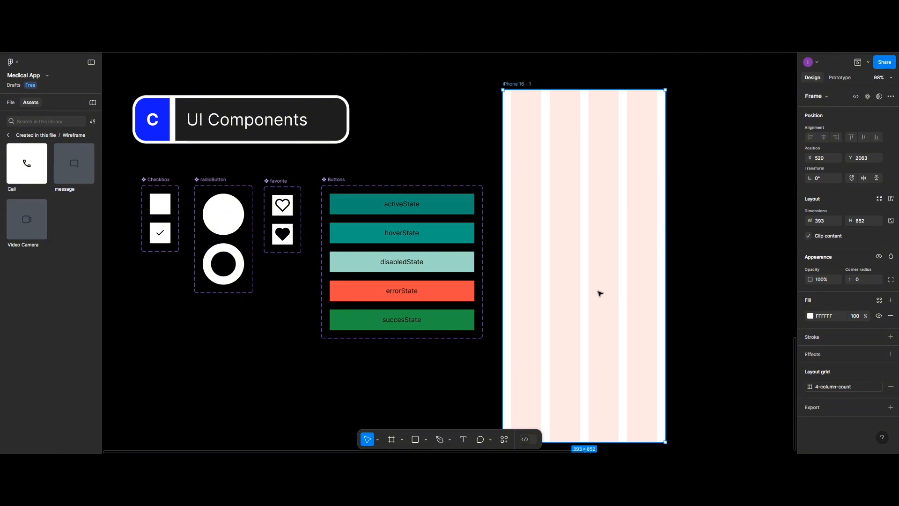
Add the text "Passsword" inside the iPhone 16 frame and wrap it in an auto layout frame
{"action": "scroll", "coordinate": [600, 294], "scroll_direction": "right", "scroll_amount": 4}
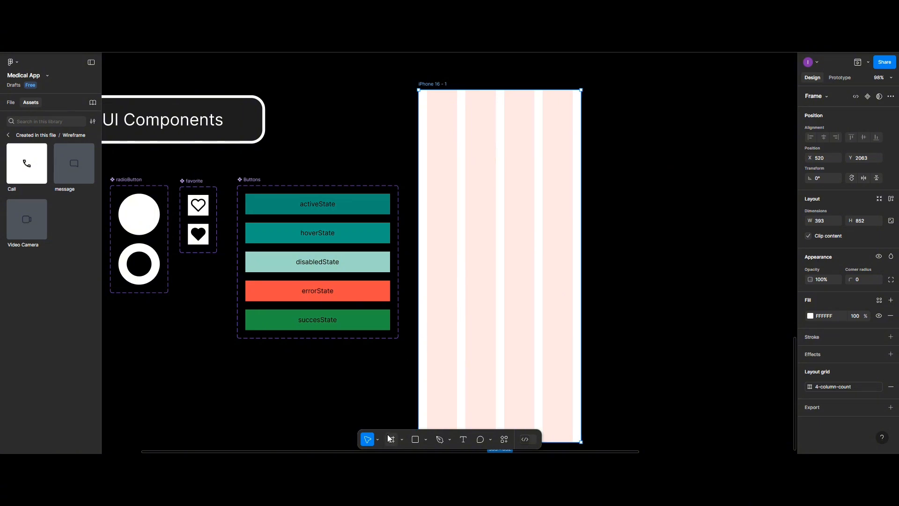
{"action": "left_click", "coordinate": [464, 439]}
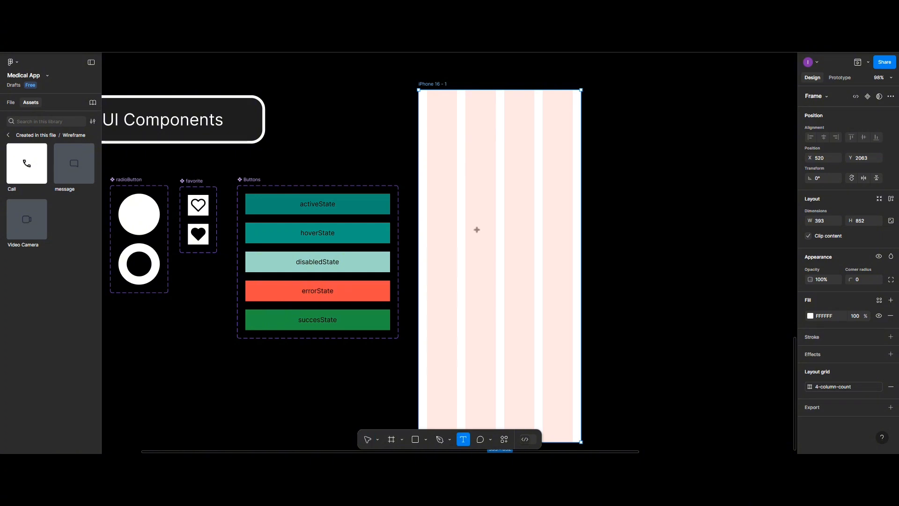
{"action": "left_click", "coordinate": [481, 221]}
{"action": "key", "text": "Escape"}
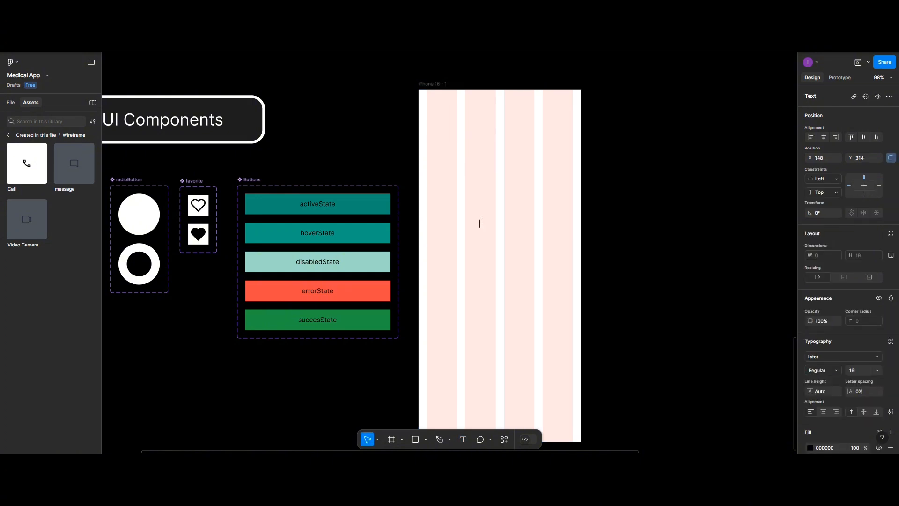
{"action": "type", "text": "sasssword"}
{"action": "key", "text": "BackSpace"}
{"action": "type", "text": "P"}
{"action": "key", "text": "Escape"}
{"action": "key", "text": "shift+a"}
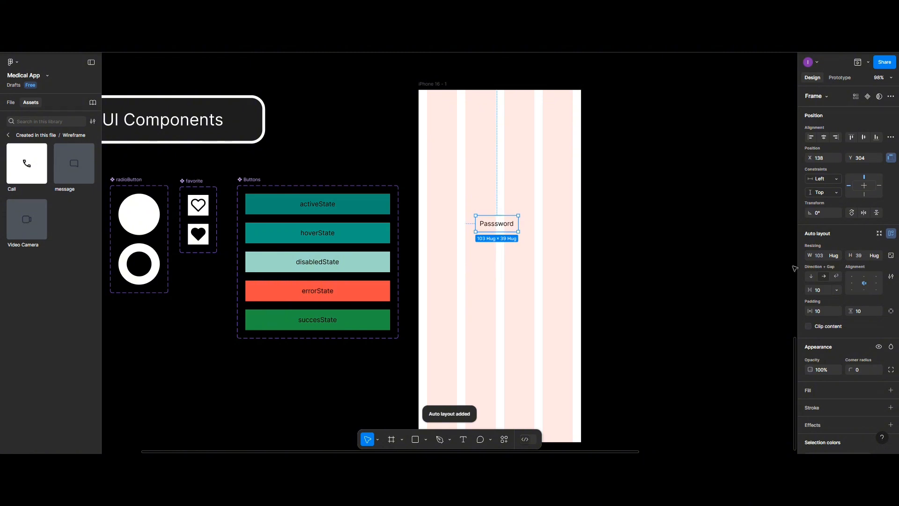
Set the Passsword auto layout frame's width to 350 and height to 50
{"action": "left_click", "coordinate": [819, 255]}
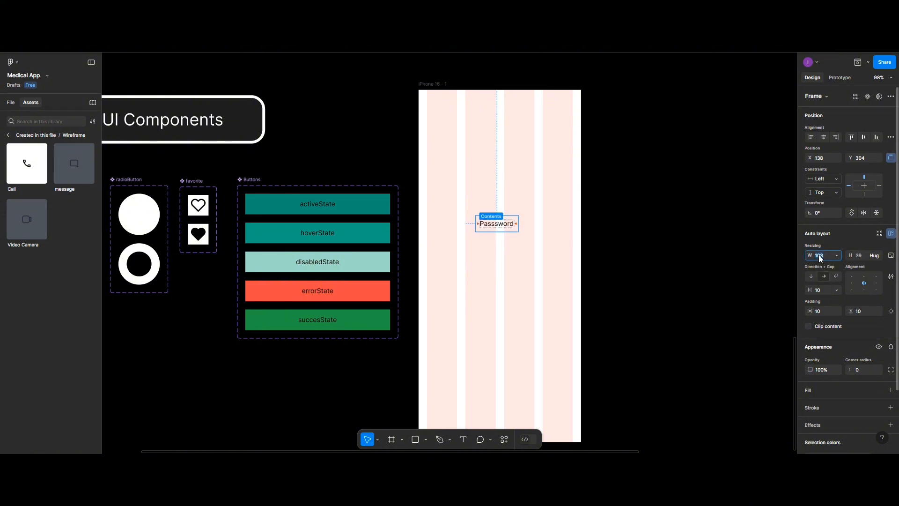
{"action": "type", "text": "350"}
{"action": "key", "text": "Return"}
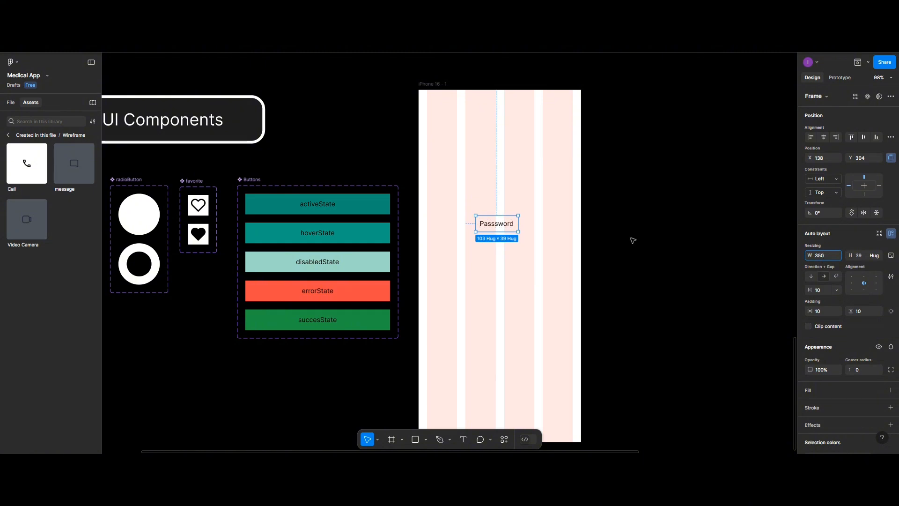
{"action": "left_click", "coordinate": [860, 255]}
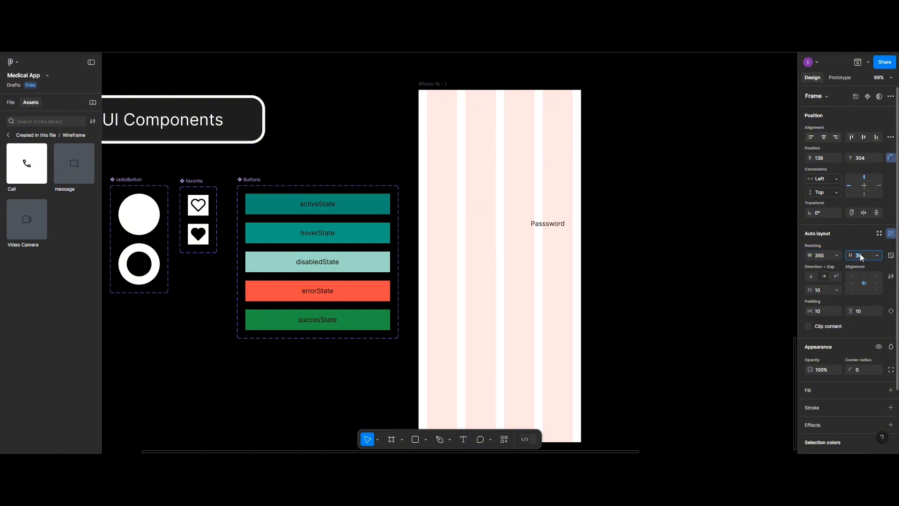
{"action": "type", "text": "50"}
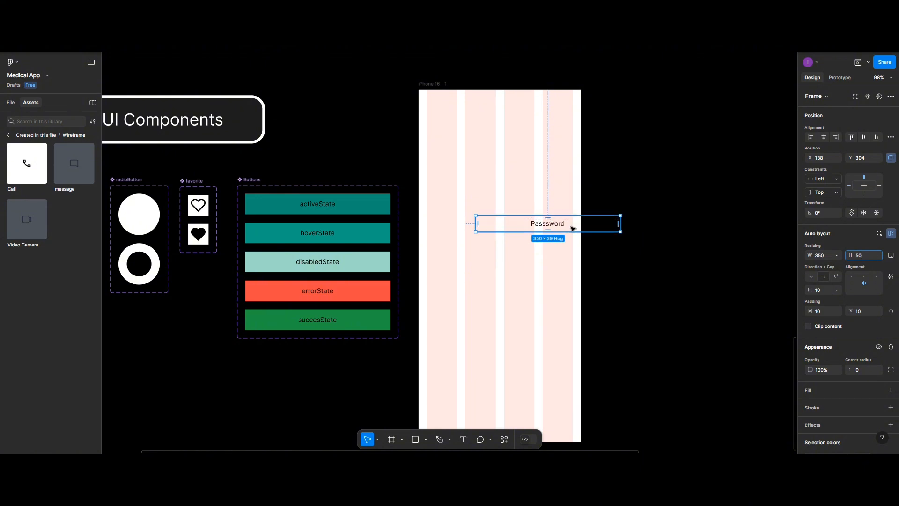
{"action": "key", "text": "Return"}
Align the label to the middle left of its auto layout frame and move that frame to X 37, Y 324
{"action": "left_click_drag", "start_coordinate": [566, 229], "coordinate": [553, 237]}
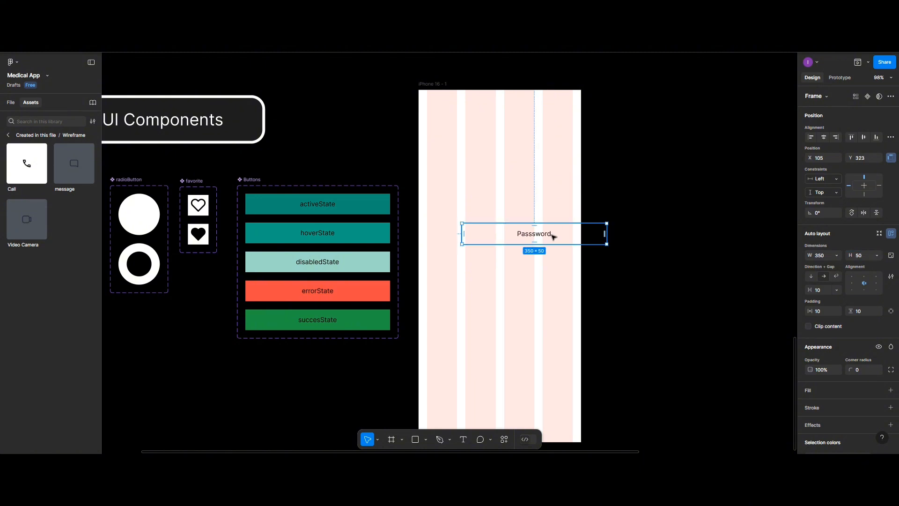
{"action": "left_click", "coordinate": [850, 282]}
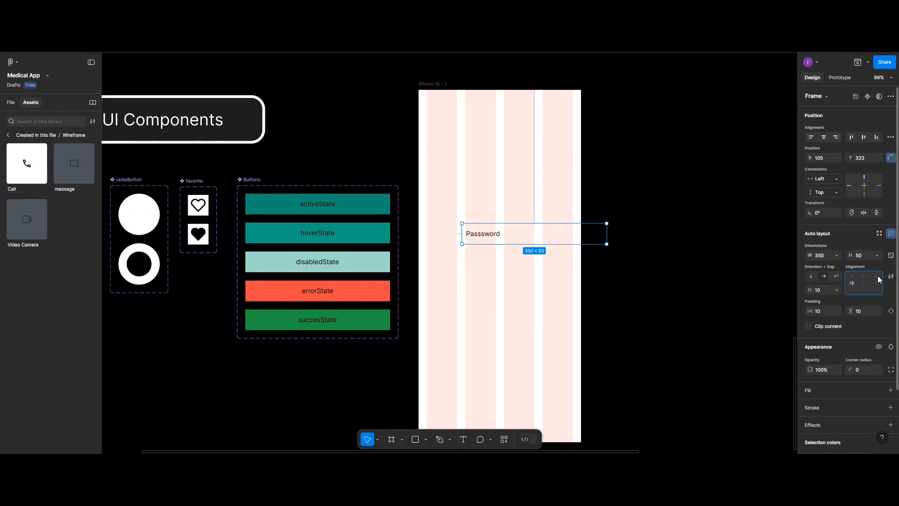
{"action": "left_click_drag", "start_coordinate": [534, 235], "coordinate": [508, 234]}
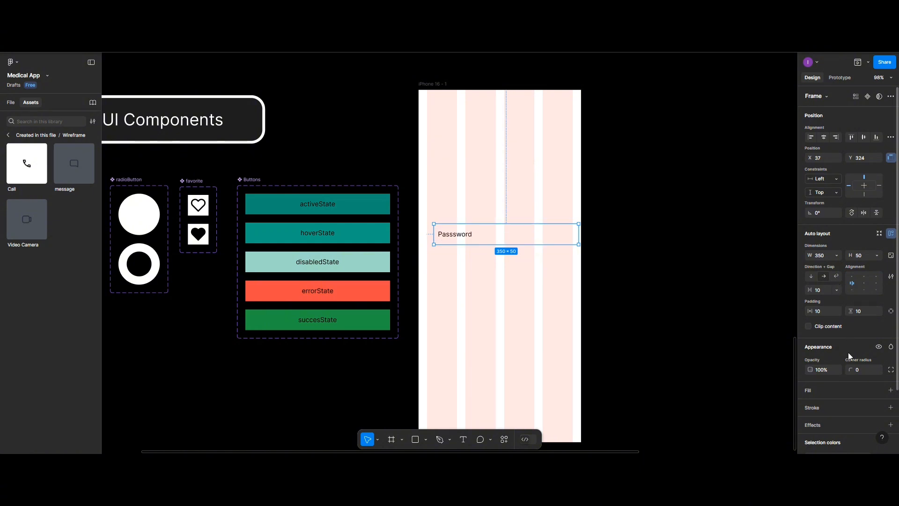
Give the Passsword field a black inside stroke of weight 1 and a corner radius of 12, and reposition it at X 23, Y 318
{"action": "left_click", "coordinate": [891, 407]}
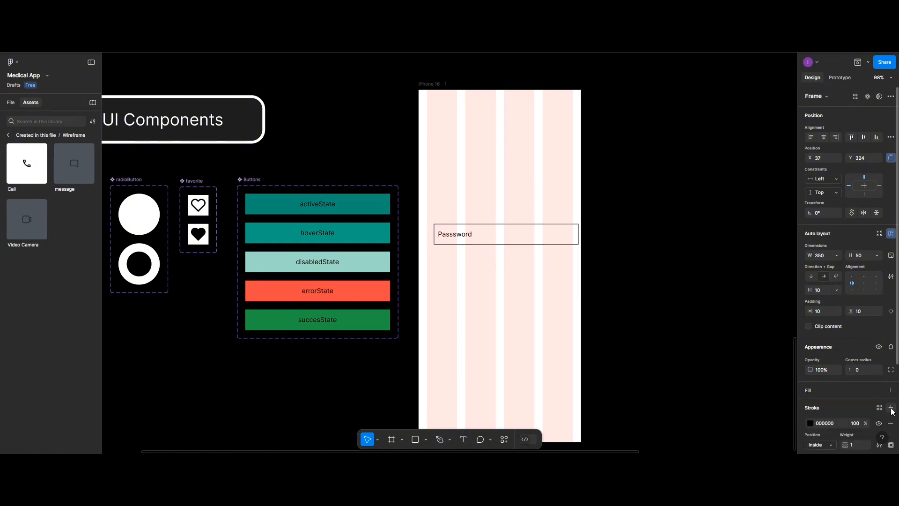
{"action": "left_click", "coordinate": [861, 371]}
{"action": "type", "text": "12"}
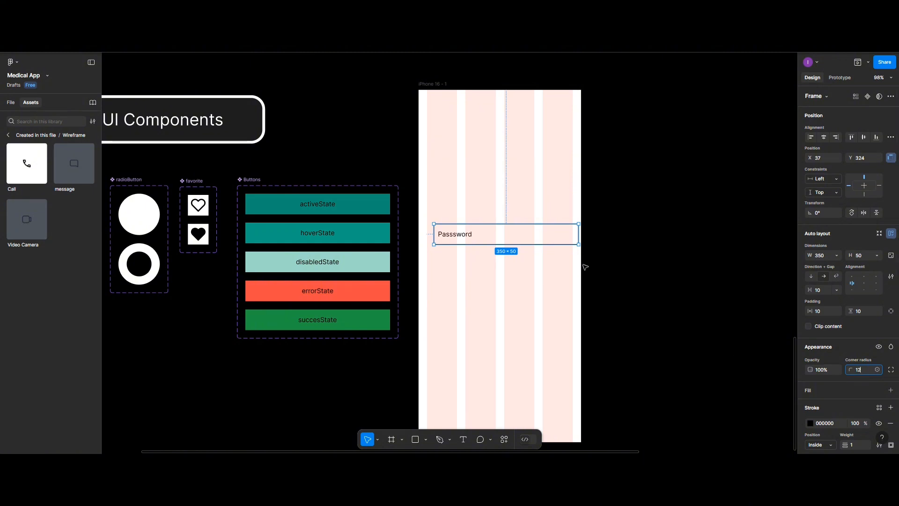
{"action": "key", "text": "Return"}
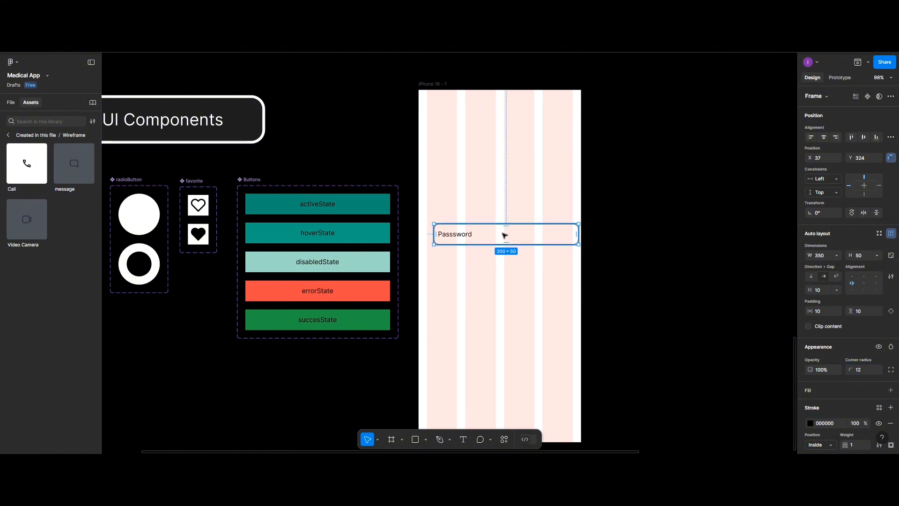
{"action": "mouse_move", "coordinate": [504, 235]}
{"action": "left_mouse_down"}
{"action": "mouse_move", "coordinate": [496, 231]}
{"action": "mouse_move", "coordinate": [502, 234]}
{"action": "left_mouse_up"}
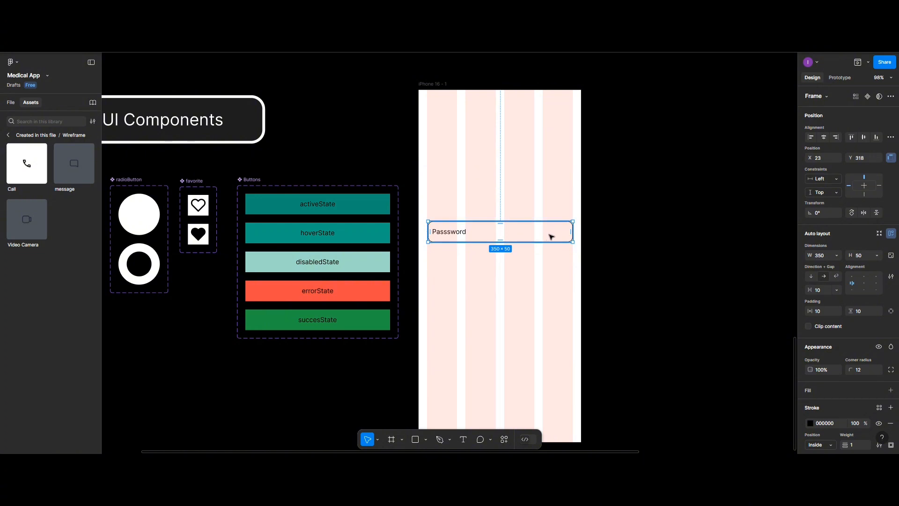
Search the Feather Icons plugin for "eye" and insert the crossed-out eye icon
{"action": "right_click", "coordinate": [545, 315]}
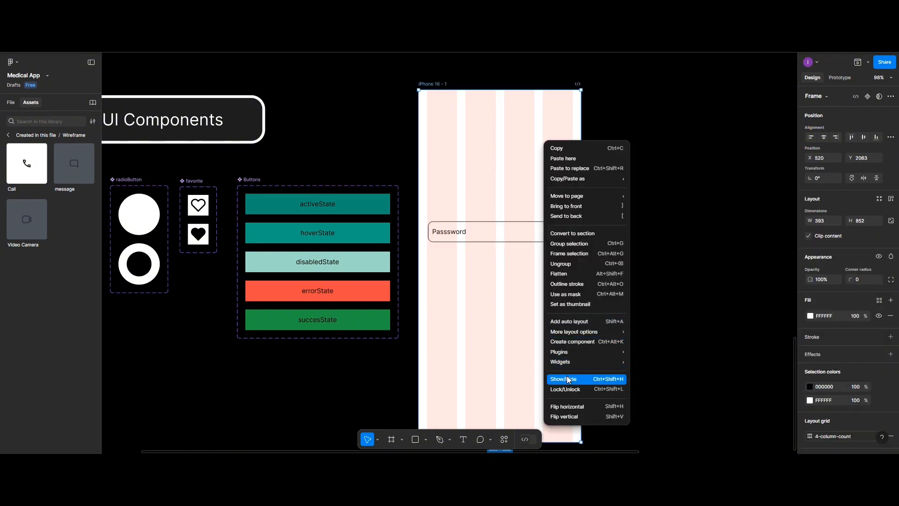
{"action": "mouse_move", "coordinate": [567, 362]}
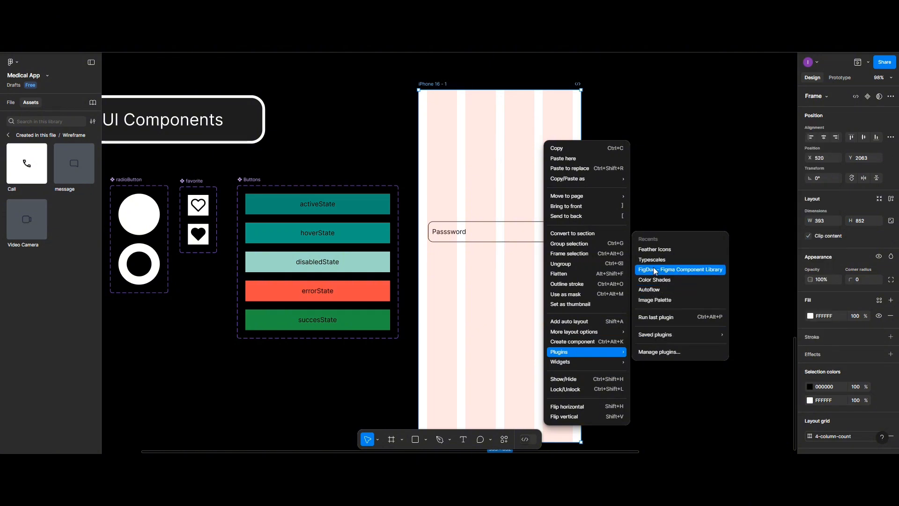
{"action": "left_click", "coordinate": [654, 251]}
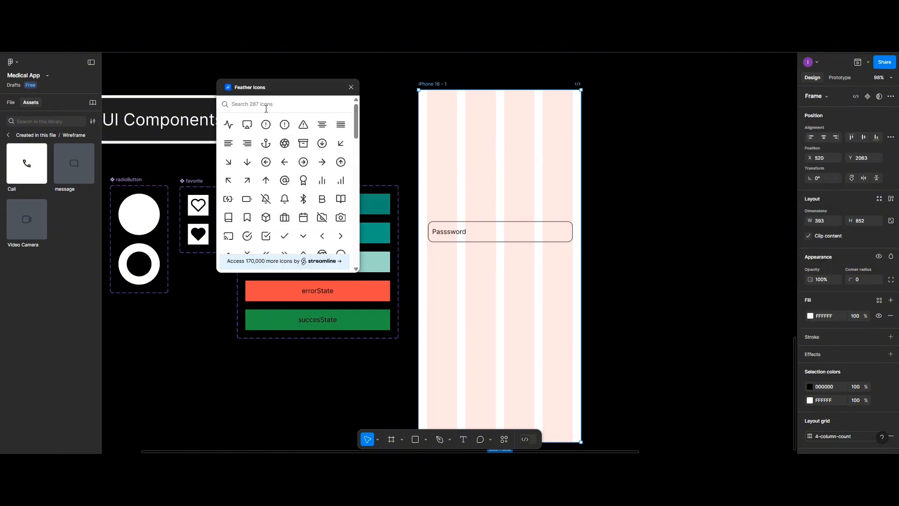
{"action": "type", "text": "eye"}
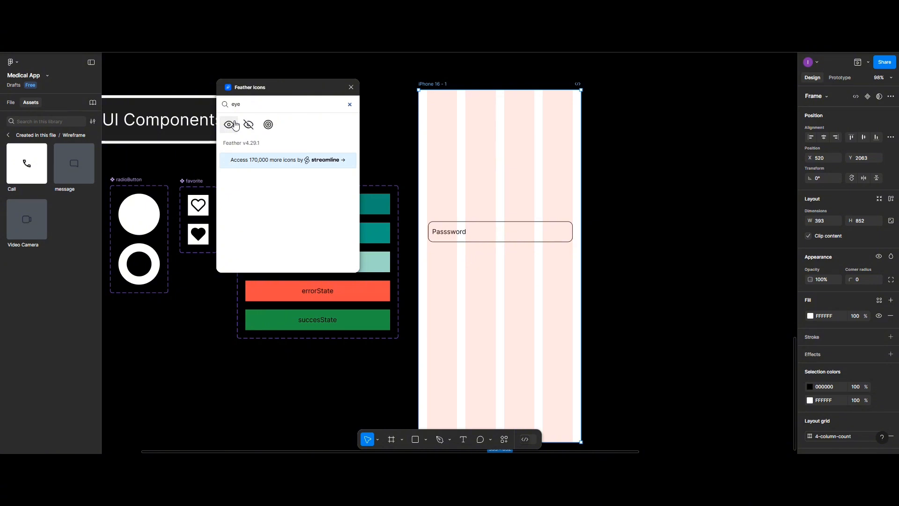
{"action": "left_click_drag", "start_coordinate": [249, 125], "coordinate": [540, 233]}
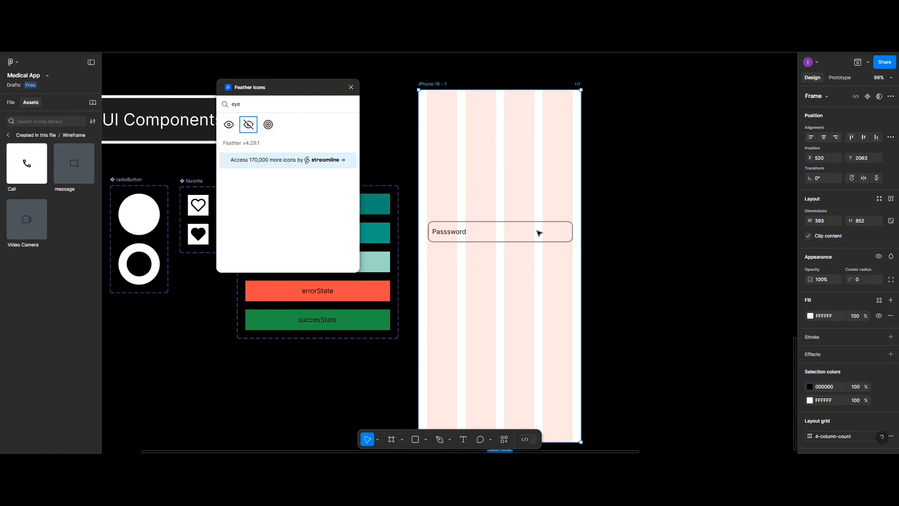
{"action": "left_click", "coordinate": [249, 124]}
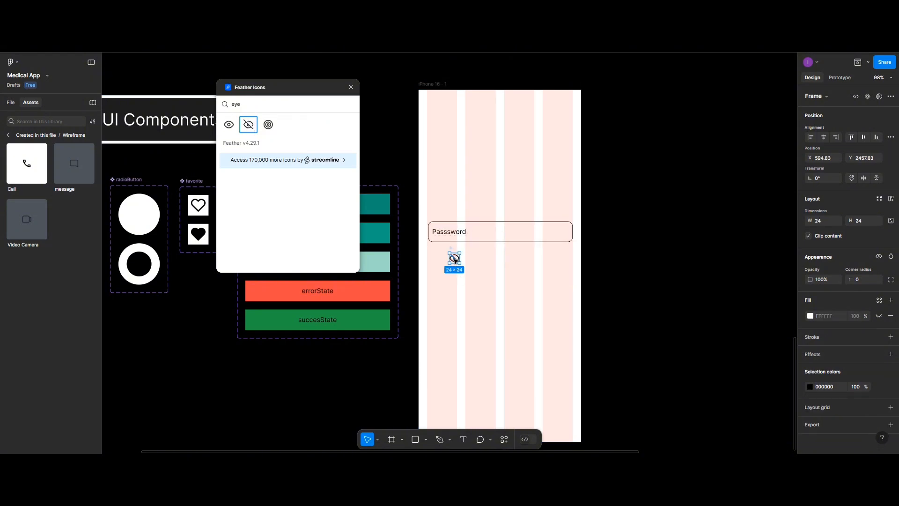
Place the crossed-out eye icon inside the Passsword field after the label and widen the gap between them to 220
{"action": "left_click_drag", "start_coordinate": [454, 258], "coordinate": [555, 244]}
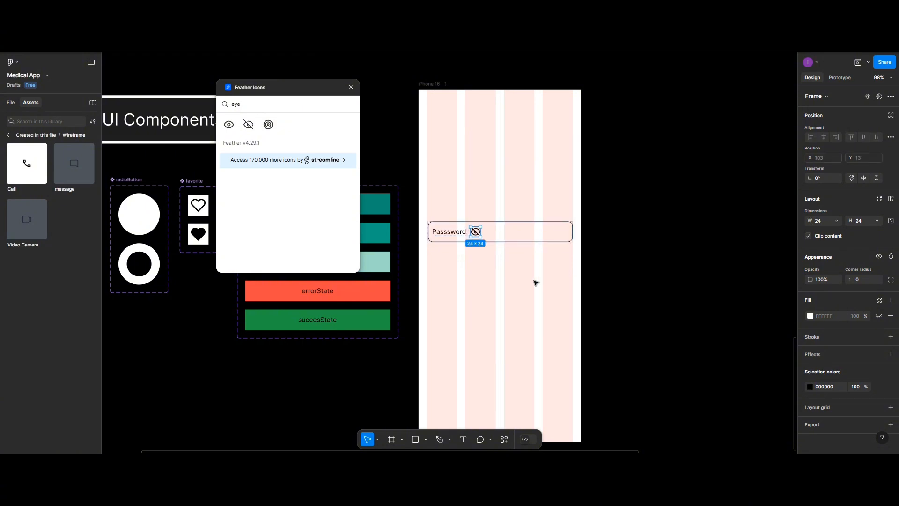
{"action": "left_click", "coordinate": [464, 228]}
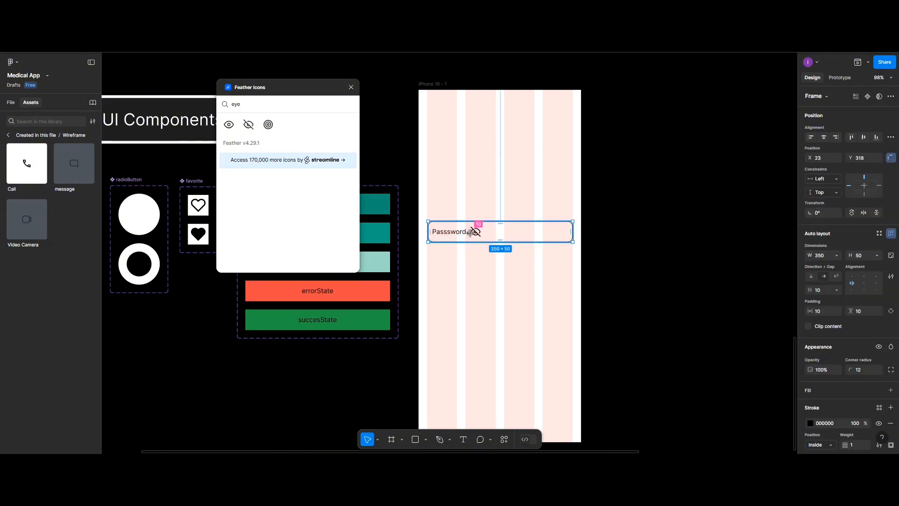
{"action": "left_click_drag", "start_coordinate": [469, 232], "coordinate": [515, 231]}
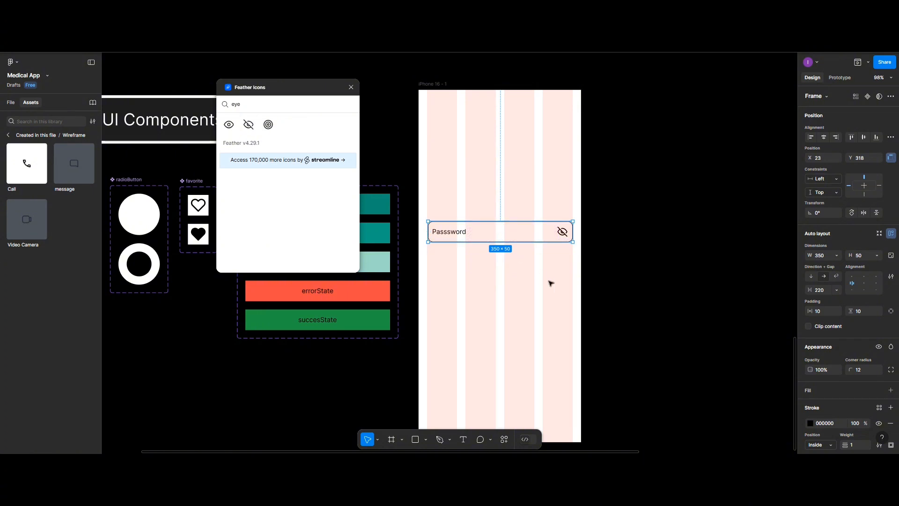
Replace the Passsword label inside the input field with a row of eleven asterisks
{"action": "double_click", "coordinate": [447, 234]}
{"action": "double_click", "coordinate": [447, 234]}
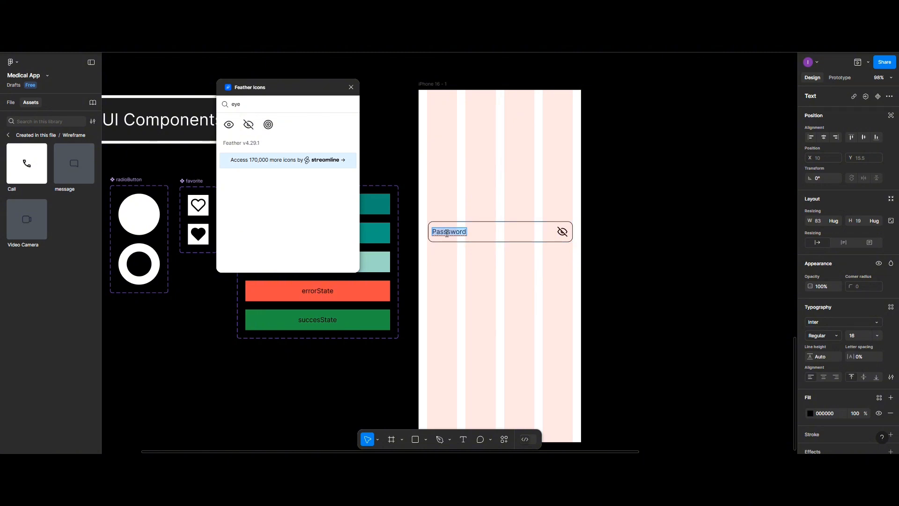
{"action": "type", "text": "**********"}
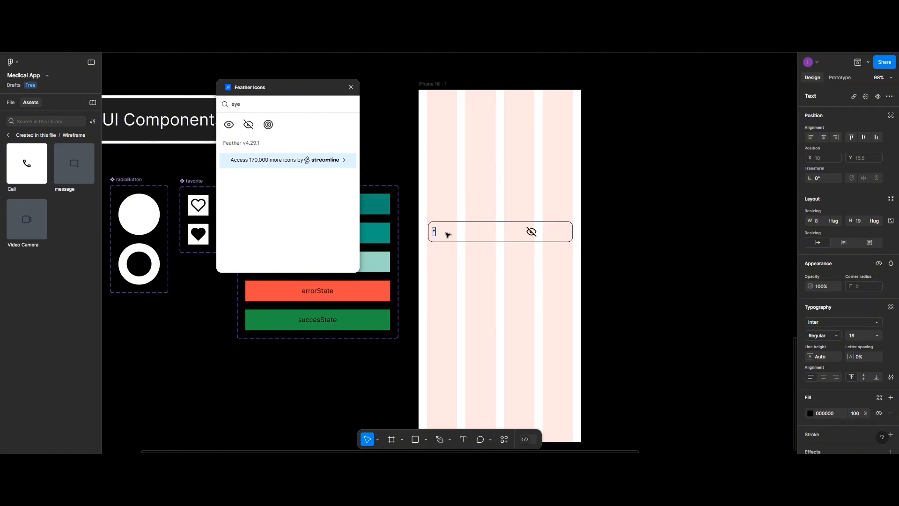
{"action": "type", "text": "*"}
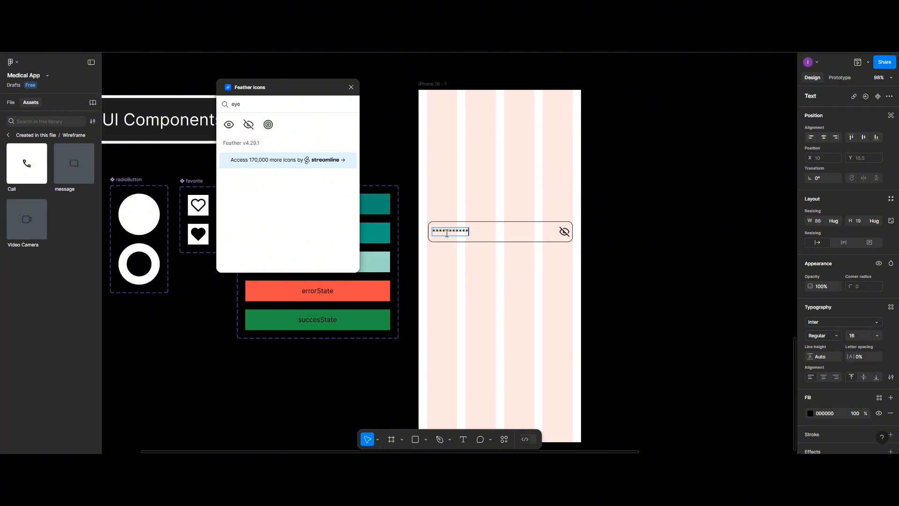
{"action": "key", "text": "Escape"}
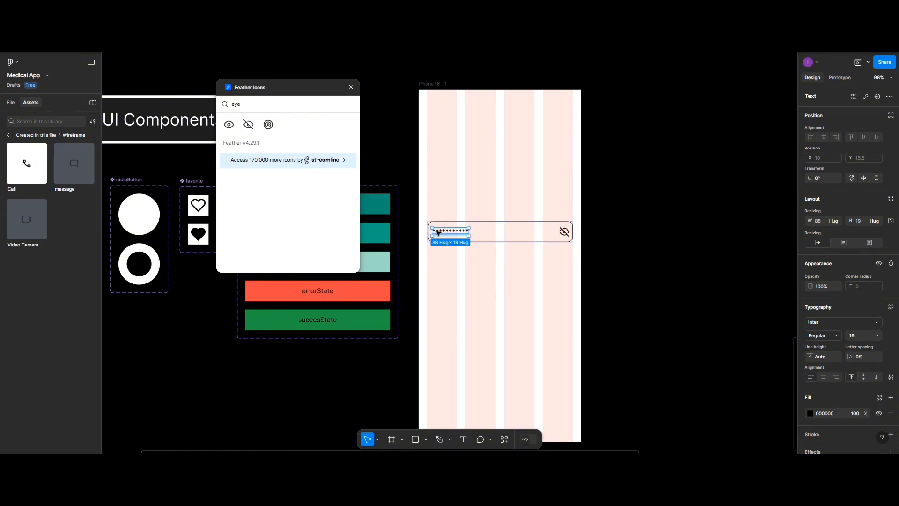
Reduce the gap between the asterisks and the crossed-out eye icon to 209 and set the field's left padding to 16
{"action": "left_click", "coordinate": [546, 233]}
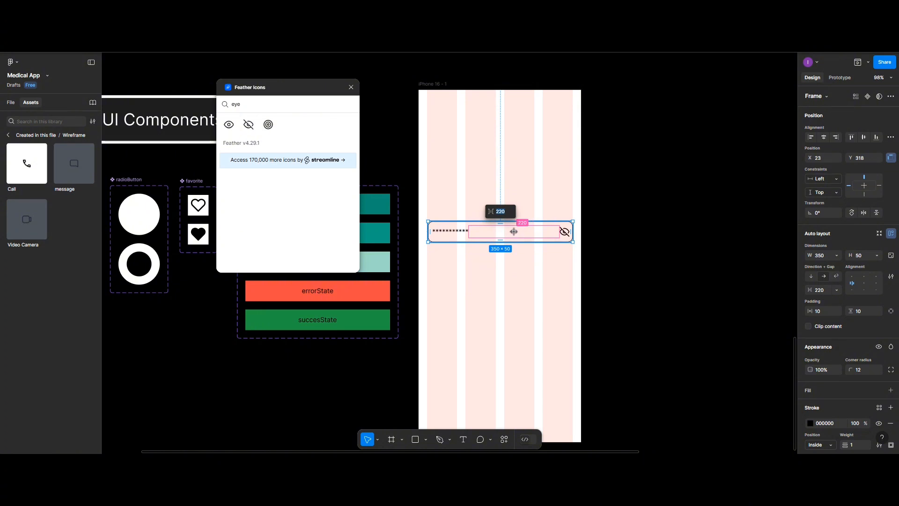
{"action": "left_click_drag", "start_coordinate": [522, 231], "coordinate": [513, 229]}
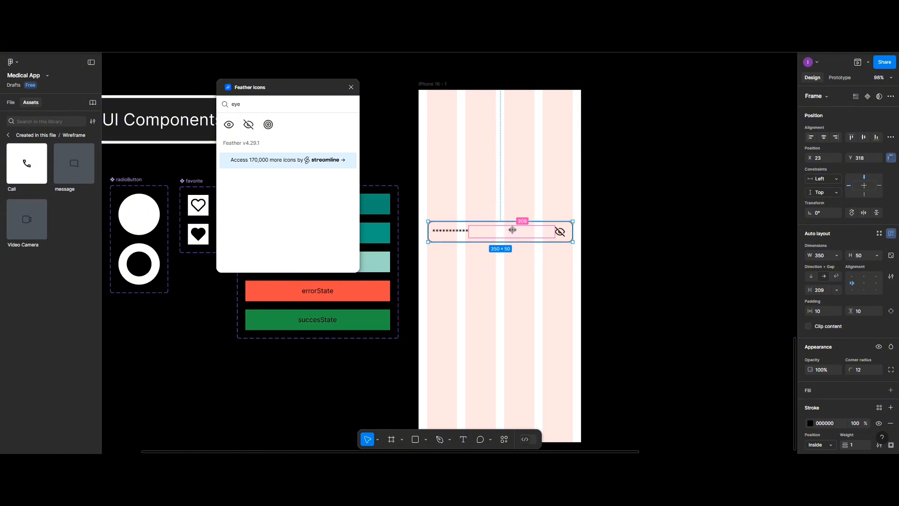
{"action": "left_click", "coordinate": [473, 231]}
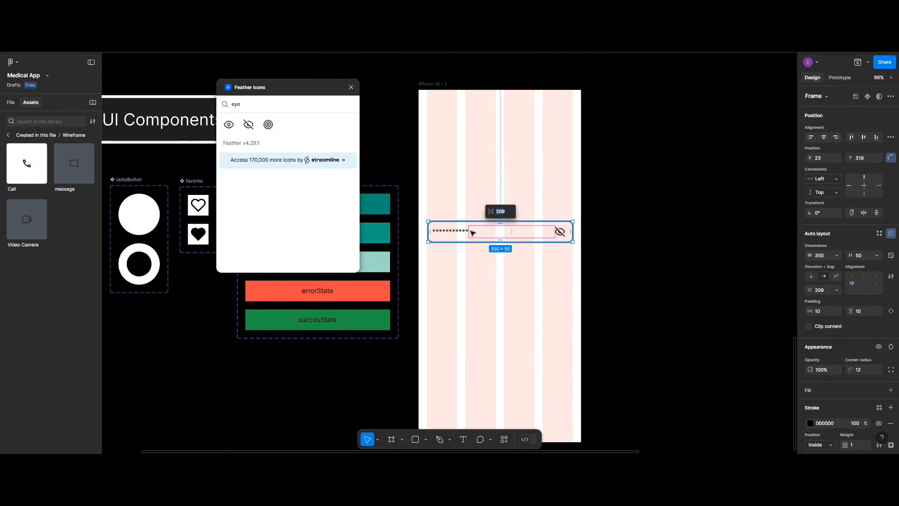
{"action": "left_click", "coordinate": [434, 231]}
{"action": "left_click_drag", "start_coordinate": [436, 230], "coordinate": [439, 230]}
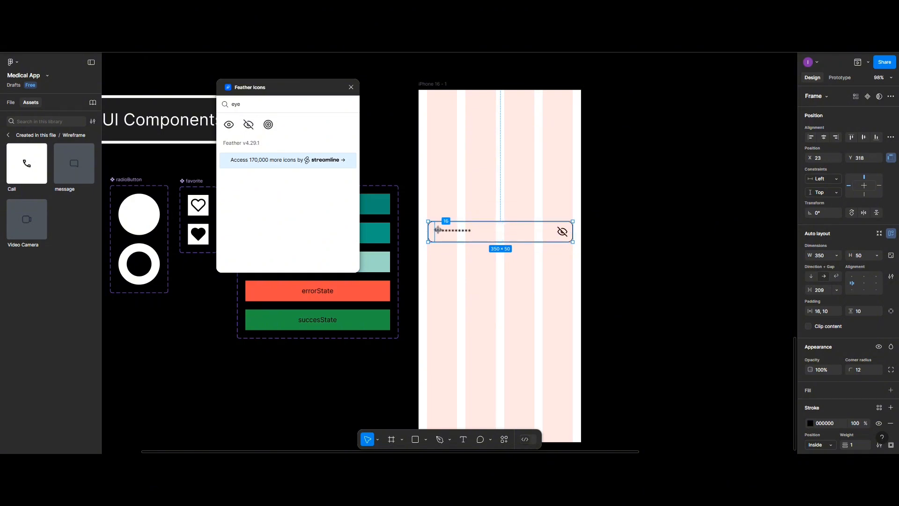
{"action": "left_click", "coordinate": [472, 273]}
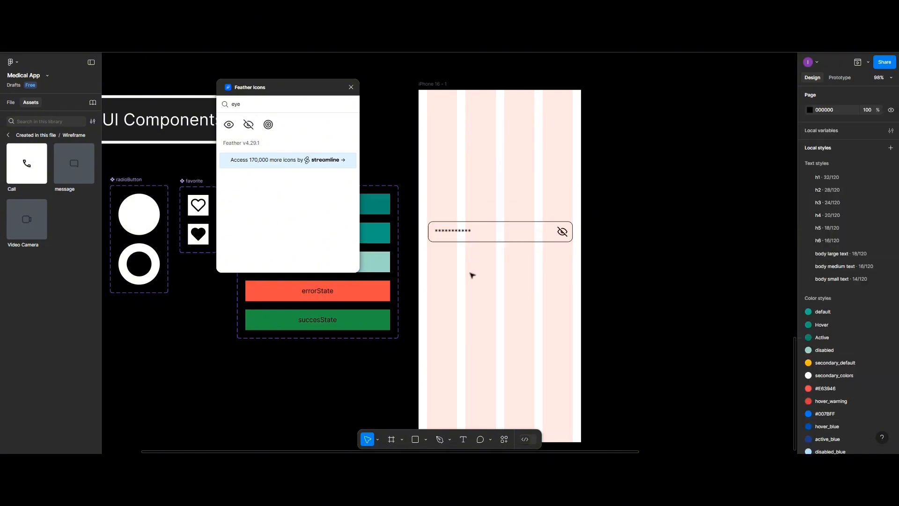
Center the password field vertically on the iPhone 16 frame
{"action": "left_click", "coordinate": [460, 234]}
{"action": "left_click", "coordinate": [861, 137]}
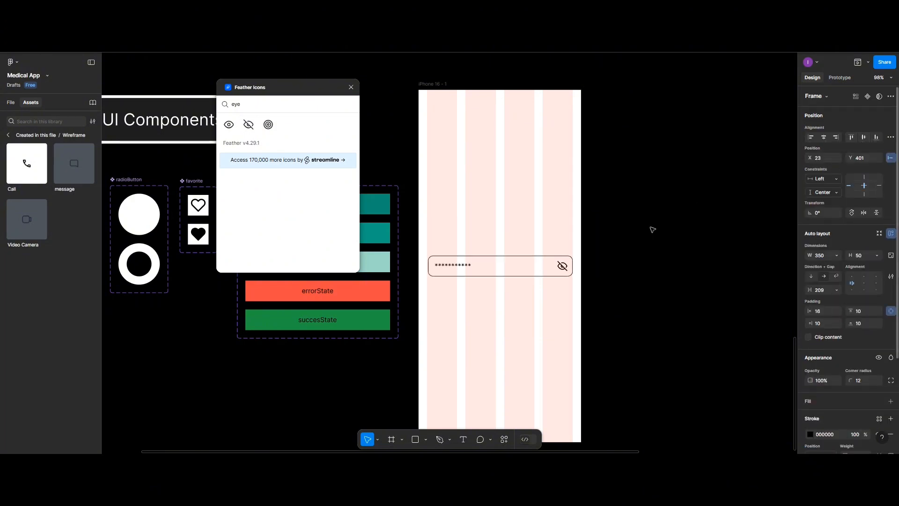
{"action": "left_click", "coordinate": [469, 267]}
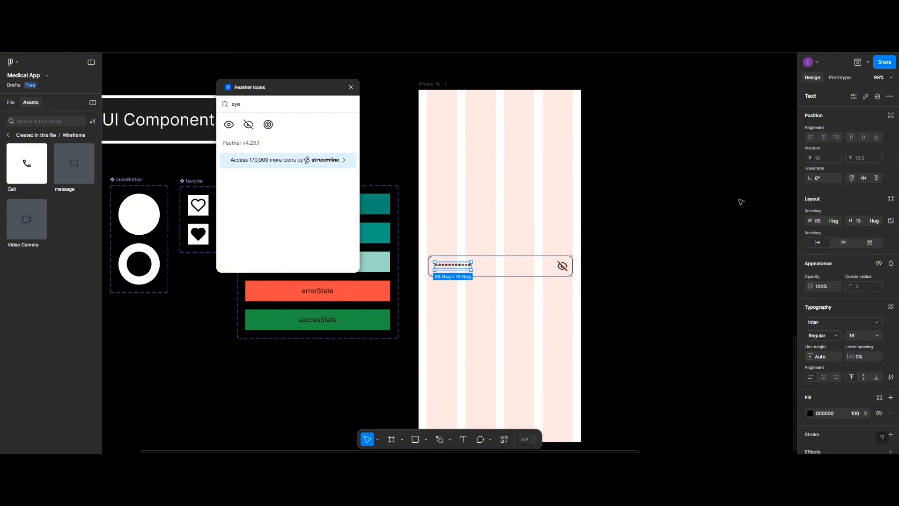
{"action": "left_click", "coordinate": [528, 304]}
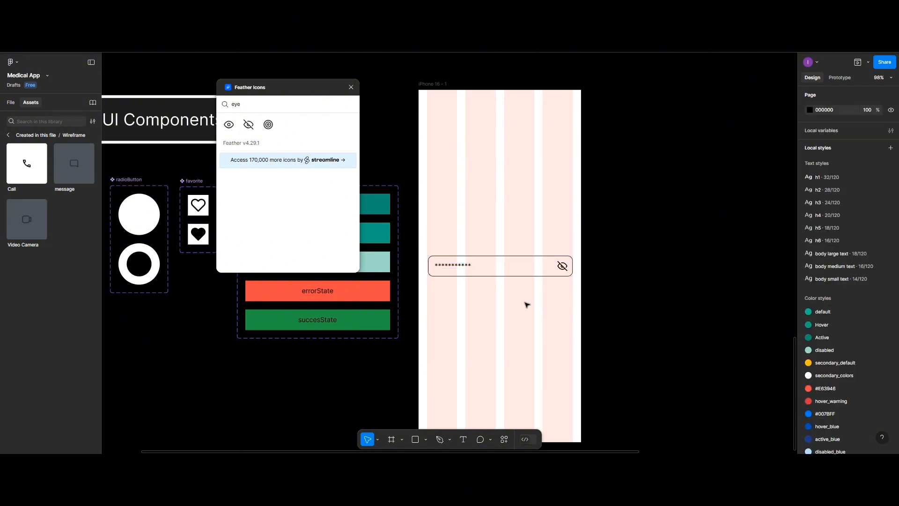
Turn the password field into a component with a variant property and add a second variant named showState
{"action": "double_click", "coordinate": [562, 267]}
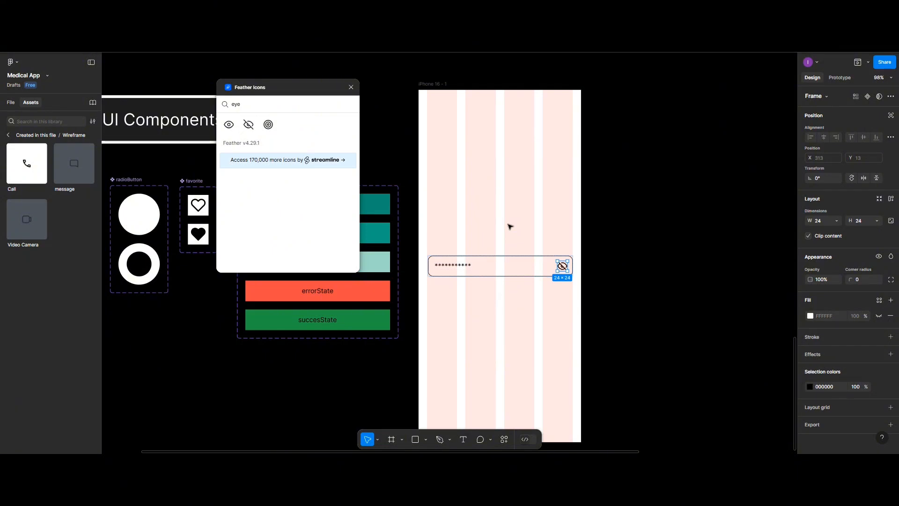
{"action": "left_click", "coordinate": [505, 277]}
{"action": "left_click", "coordinate": [505, 277]}
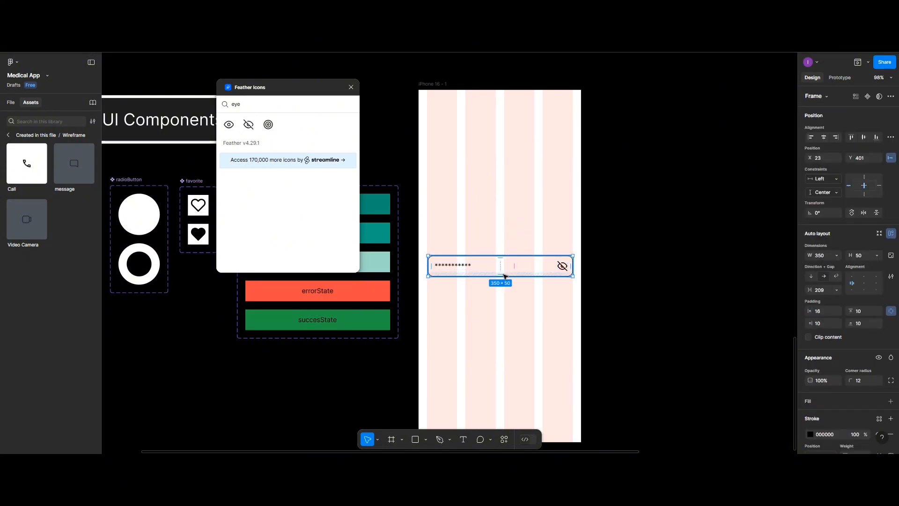
{"action": "left_click", "coordinate": [868, 98]}
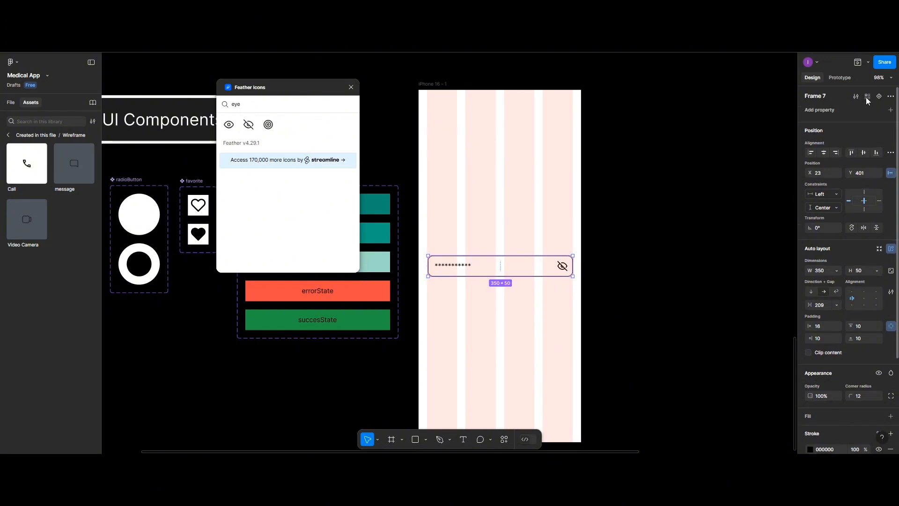
{"action": "left_click", "coordinate": [890, 109]}
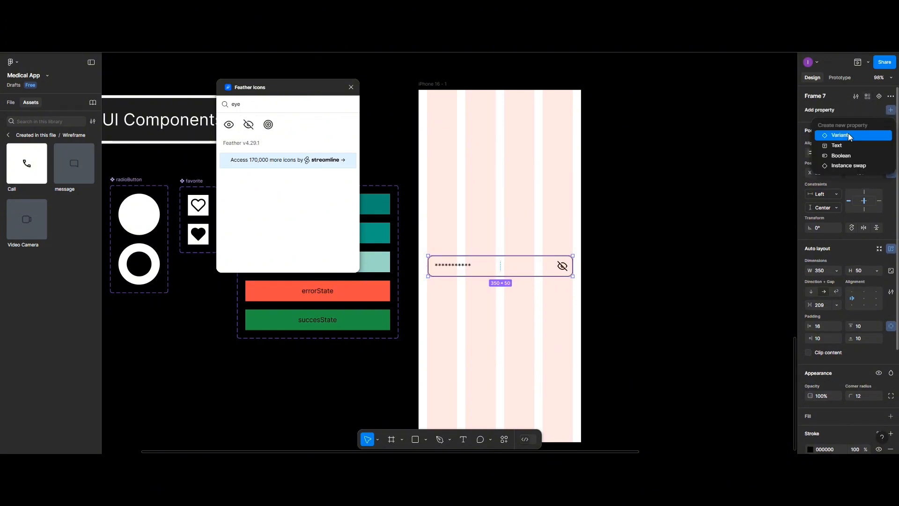
{"action": "left_click", "coordinate": [848, 134]}
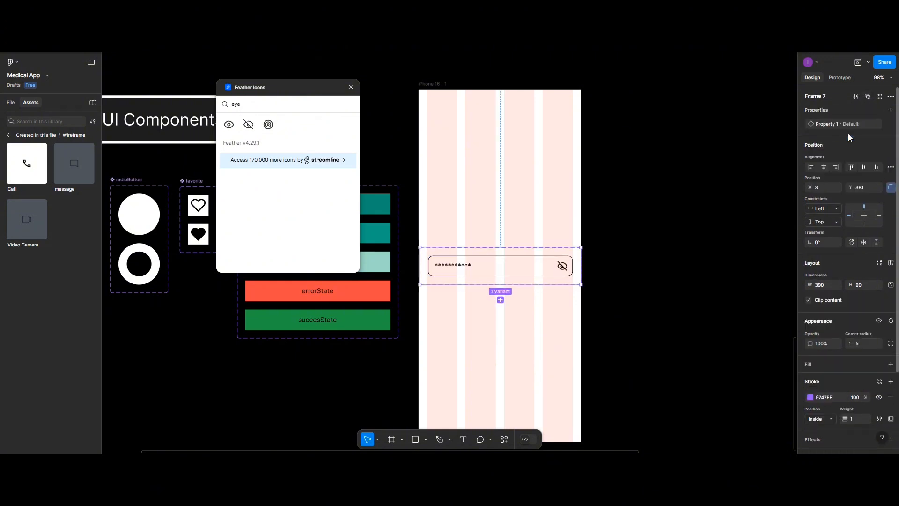
{"action": "left_click", "coordinate": [501, 300]}
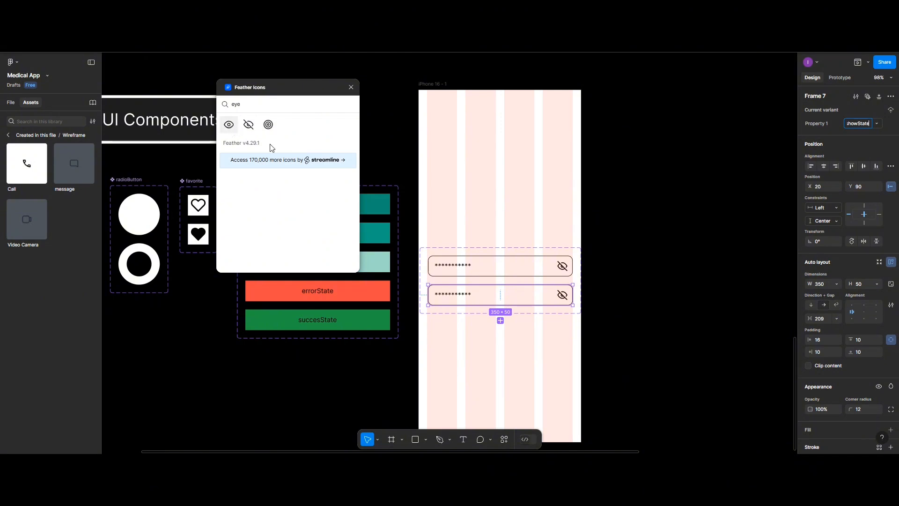
Swap the crossed-out eye in the showState variant for the open eye from Feather Icons and vertically center its inner circle
{"action": "left_click", "coordinate": [562, 296]}
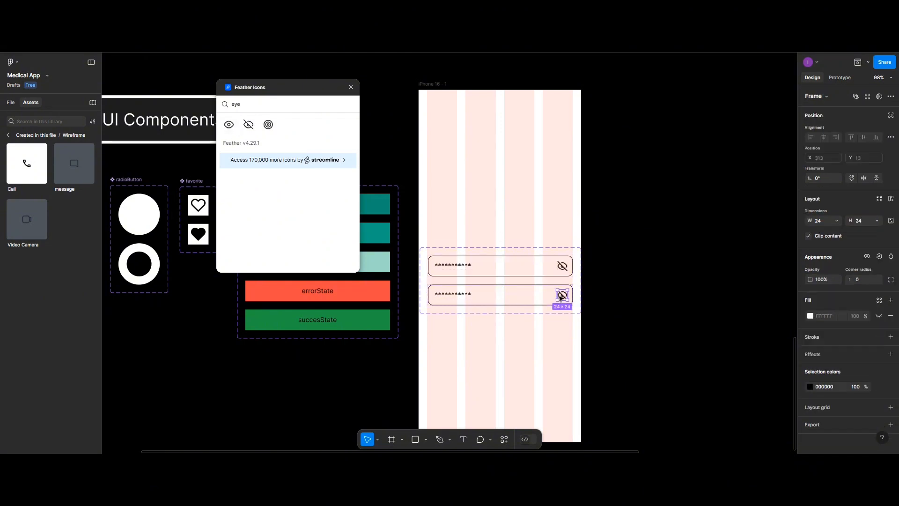
{"action": "key", "text": "Delete"}
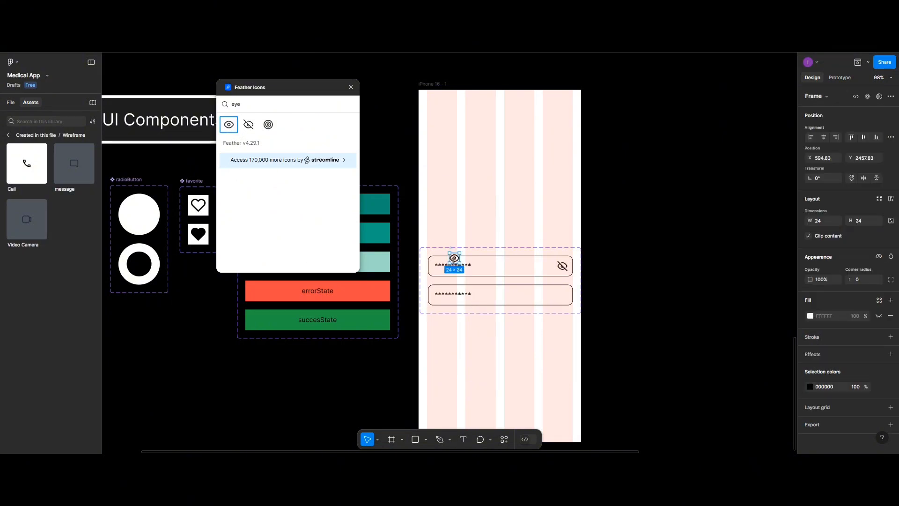
{"action": "left_click_drag", "start_coordinate": [455, 259], "coordinate": [559, 295]}
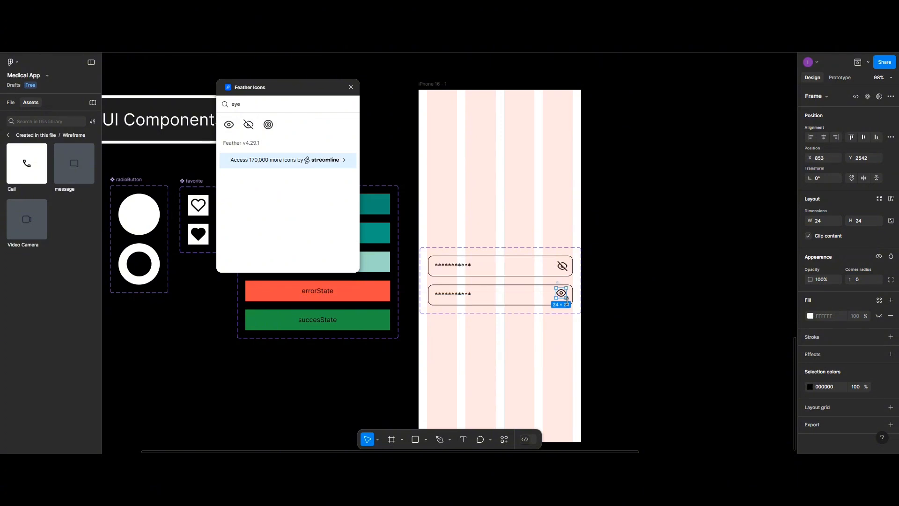
{"action": "double_click", "coordinate": [562, 294]}
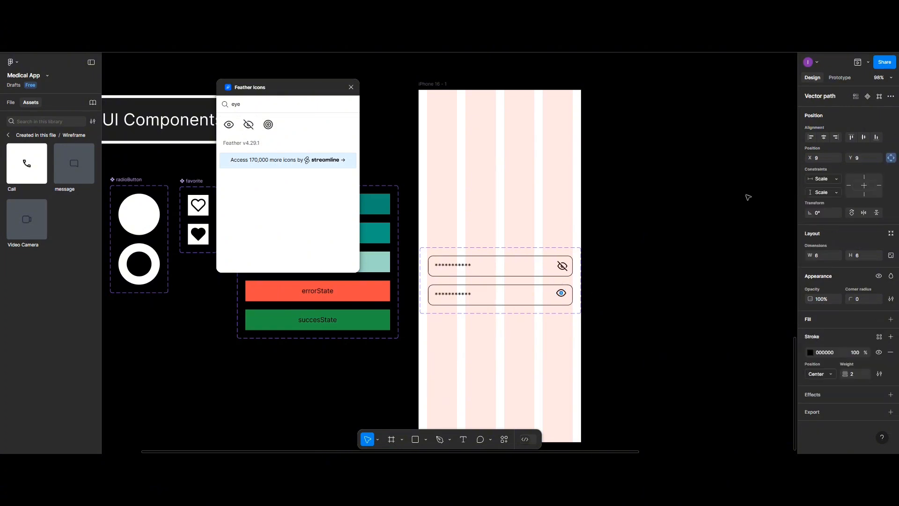
{"action": "left_click", "coordinate": [864, 137]}
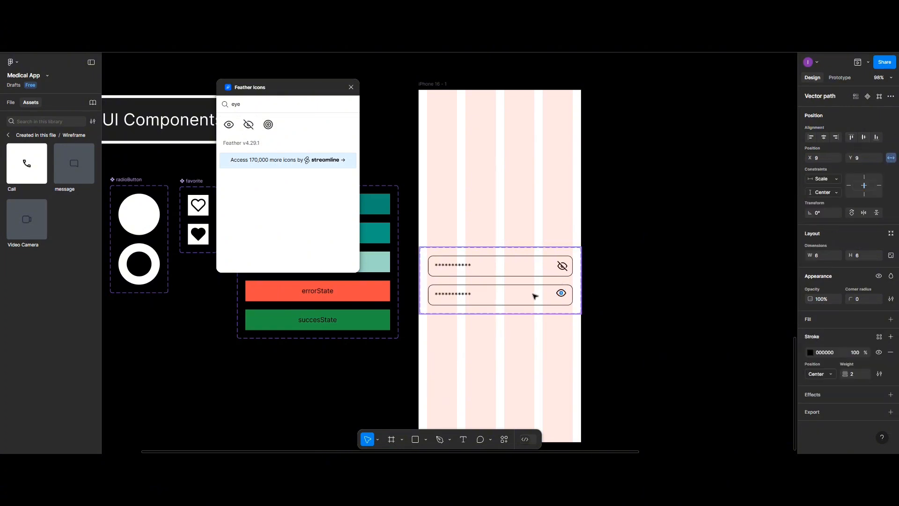
Replace the asterisks in the showState variant with a readable sample password
{"action": "left_click", "coordinate": [464, 296]}
{"action": "double_click", "coordinate": [464, 296]}
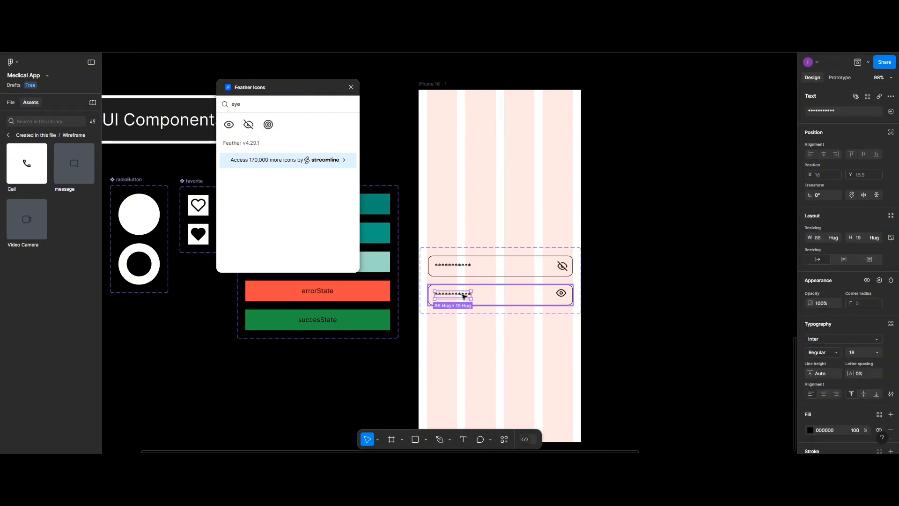
{"action": "double_click", "coordinate": [464, 296]}
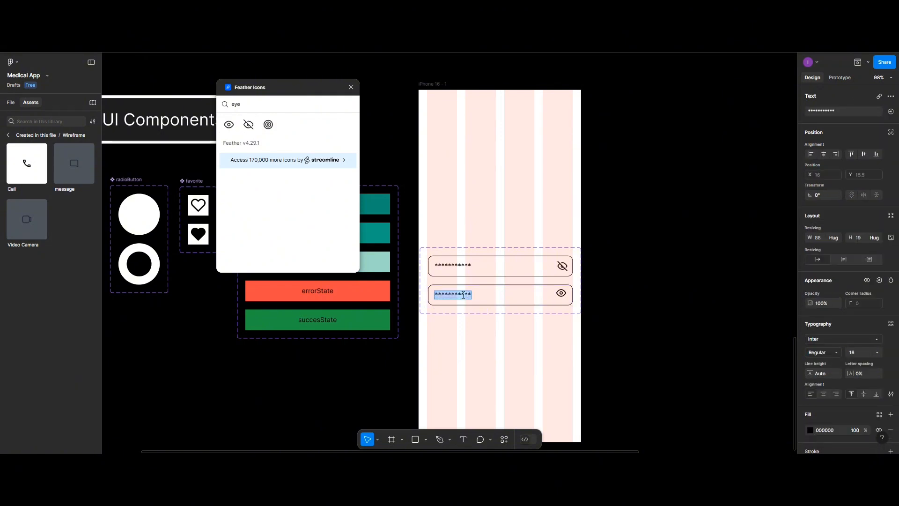
{"action": "type", "text": "453ef"}
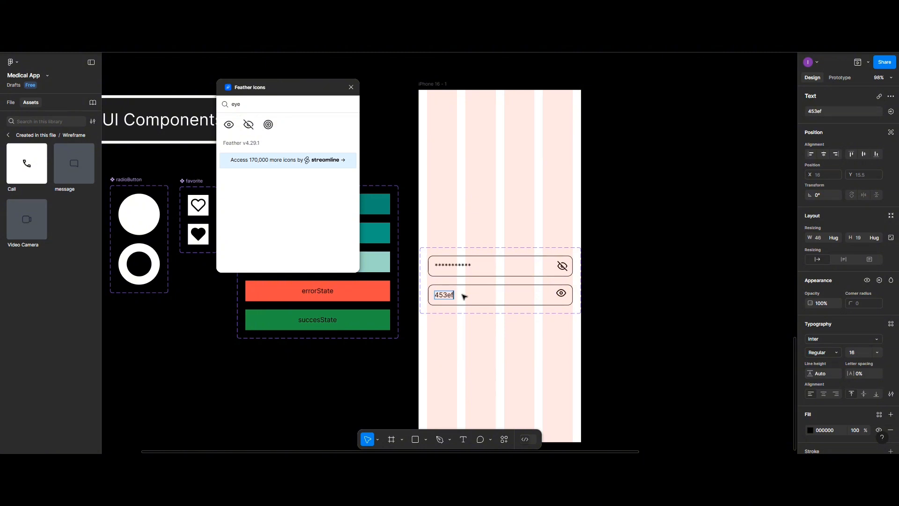
{"action": "type", "text": "teuuuu"}
{"action": "key", "text": "Escape"}
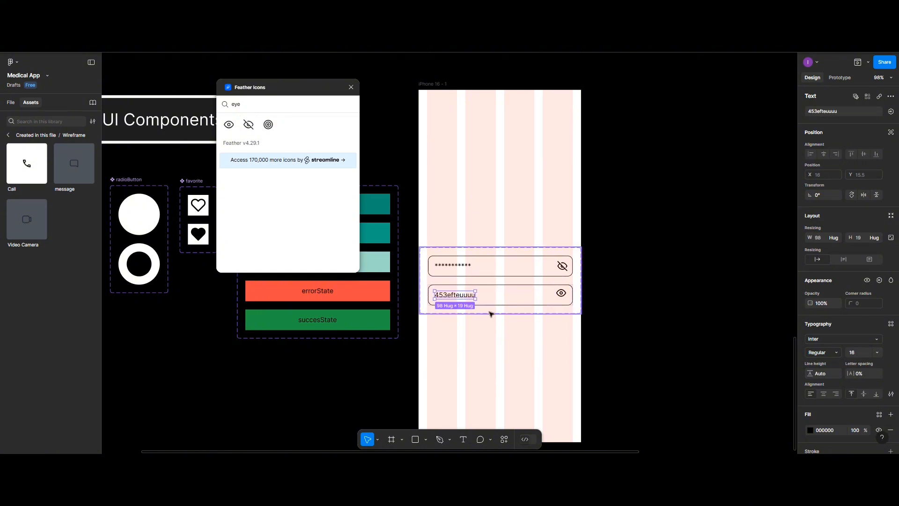
Align the outer outline of the open eye icon to the vertical center of its icon frame
{"action": "left_click", "coordinate": [561, 294]}
{"action": "double_click", "coordinate": [561, 293]}
{"action": "key", "text": "Escape"}
{"action": "key", "text": "Escape"}
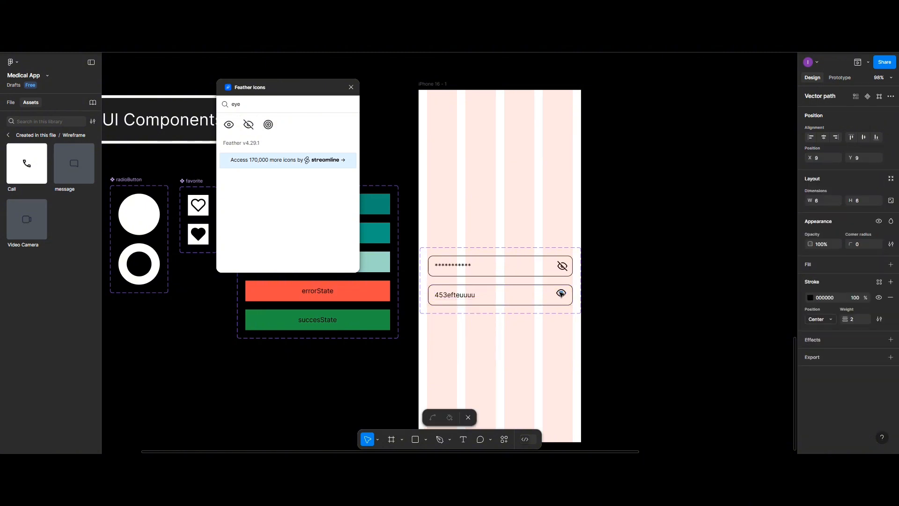
{"action": "left_click", "coordinate": [563, 296]}
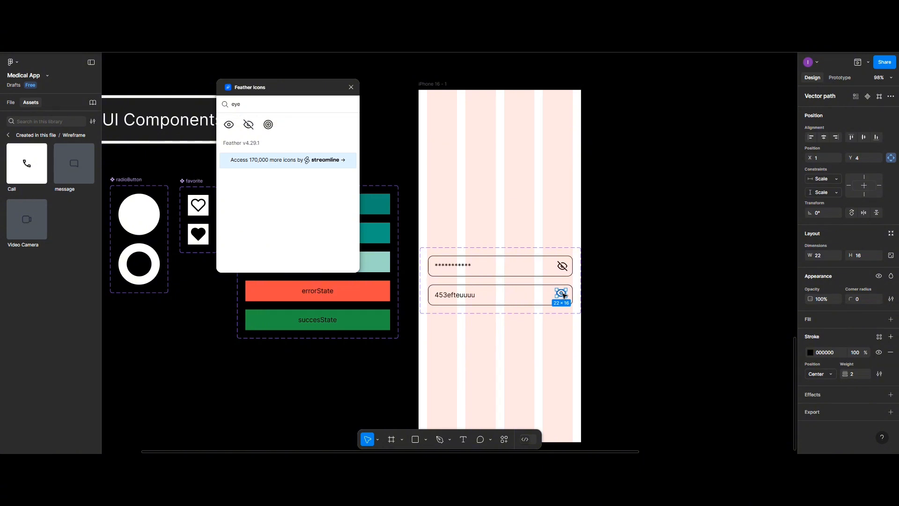
{"action": "left_click", "coordinate": [867, 137]}
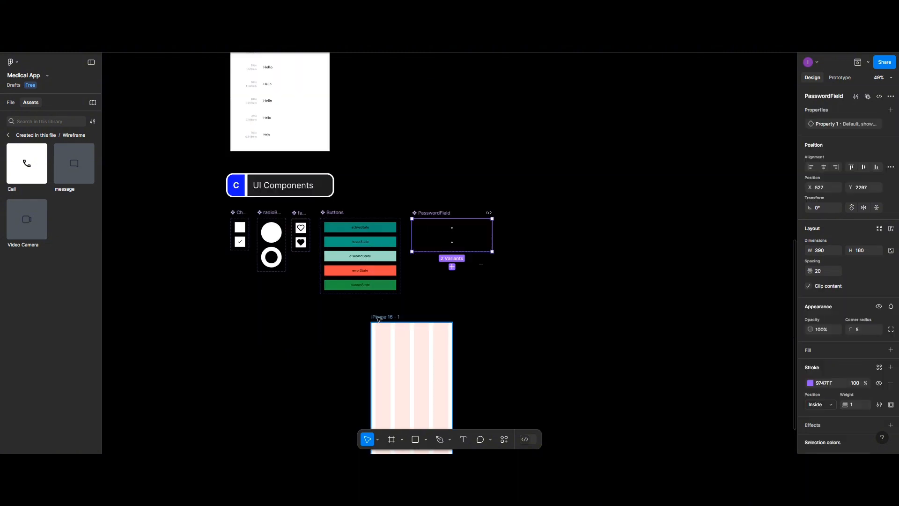
Move the iPhone 16 - 1 frame beside the PasswordField set at X 1053, Y 2294, and select all the UI component sets
{"action": "left_click_drag", "start_coordinate": [378, 317], "coordinate": [526, 216]}
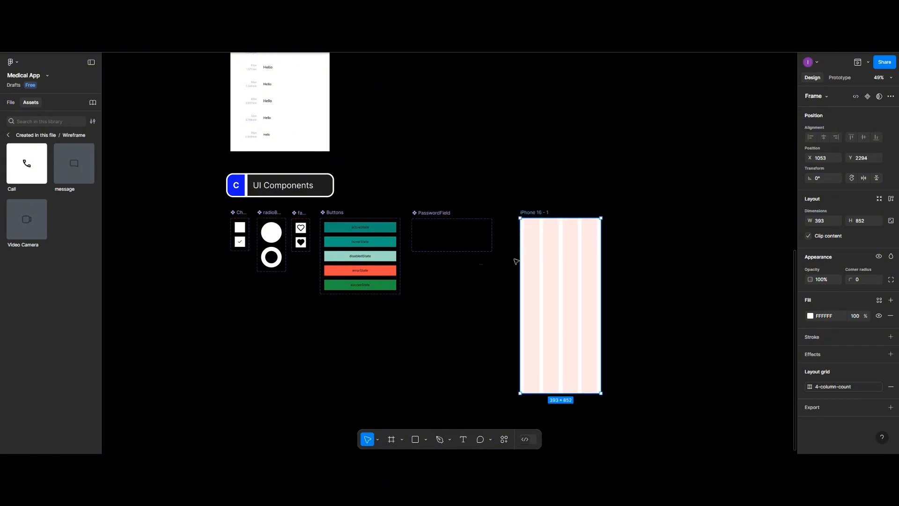
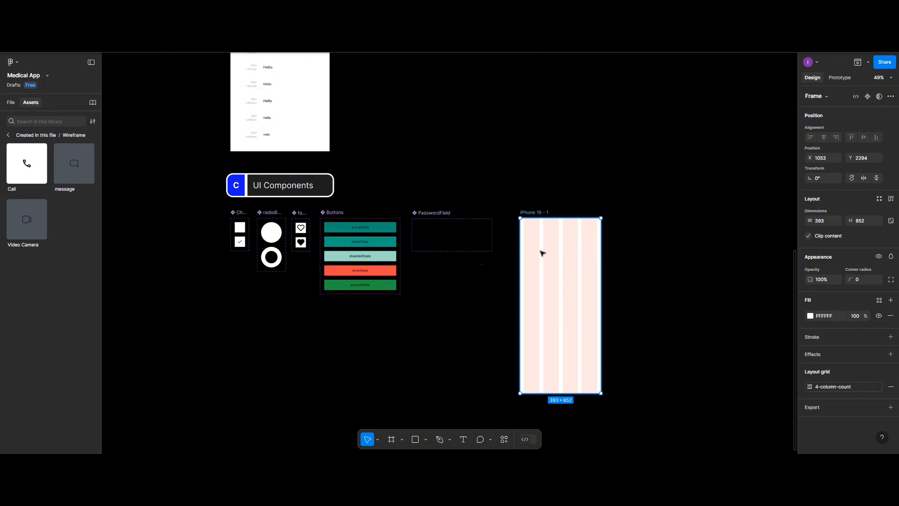
{"action": "scroll", "coordinate": [484, 254], "scroll_direction": "up", "scroll_amount": 10}
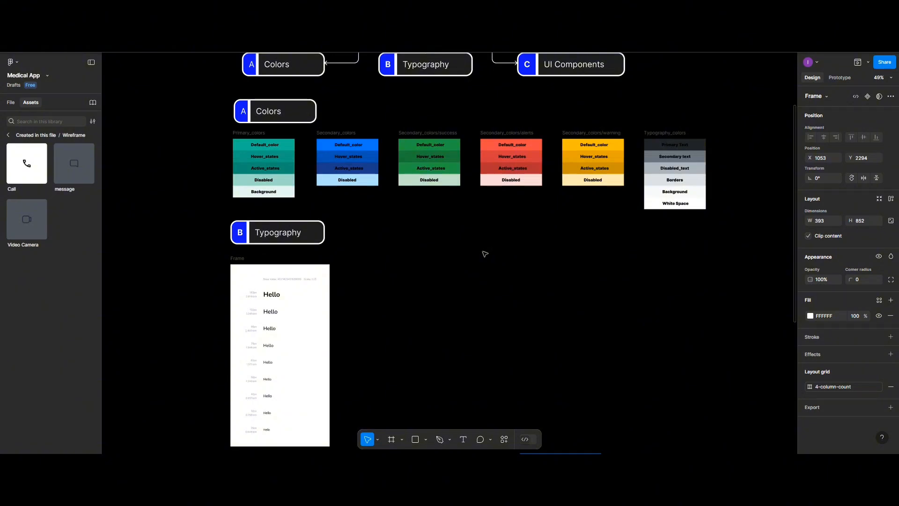
{"action": "scroll", "coordinate": [484, 253], "scroll_direction": "down", "scroll_amount": 10}
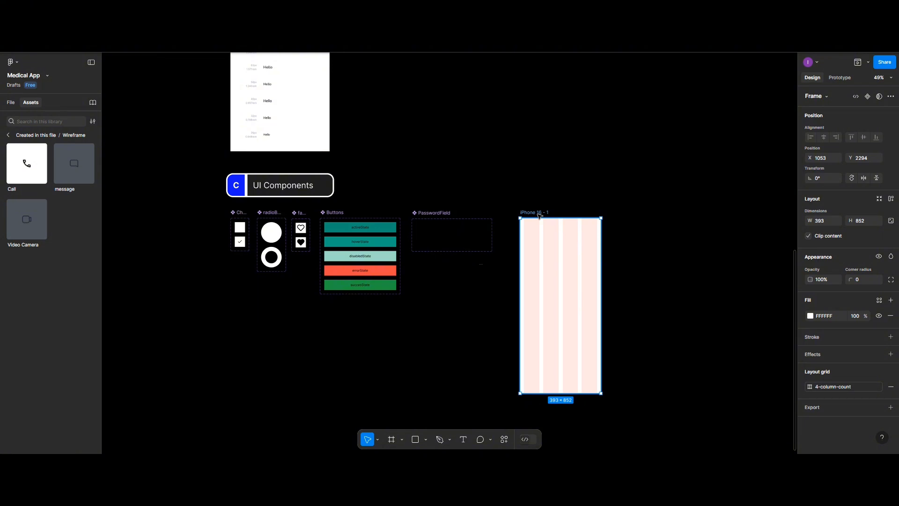
{"action": "left_click_drag", "start_coordinate": [204, 209], "coordinate": [488, 307]}
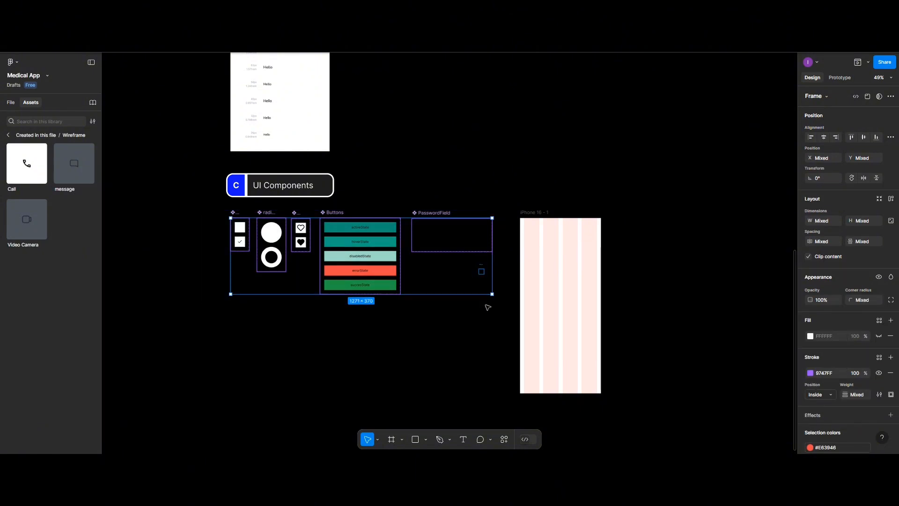
Cut the selected component sets from the Design page and paste them onto a new page named componenets
{"action": "key", "text": "Delete"}
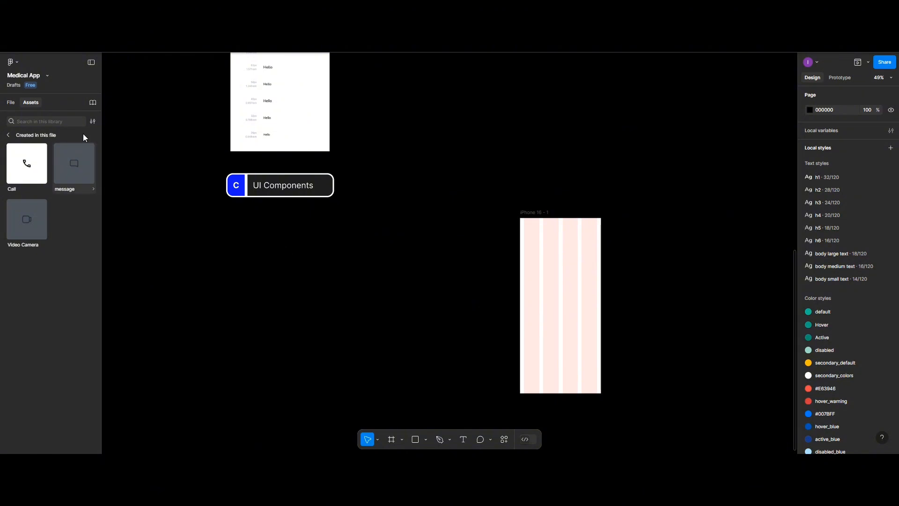
{"action": "left_click", "coordinate": [8, 102]}
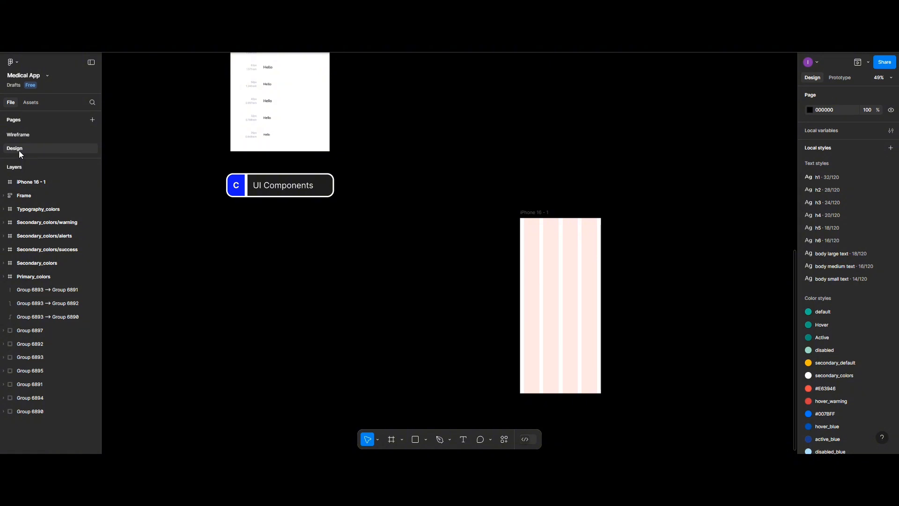
{"action": "left_click", "coordinate": [92, 120]}
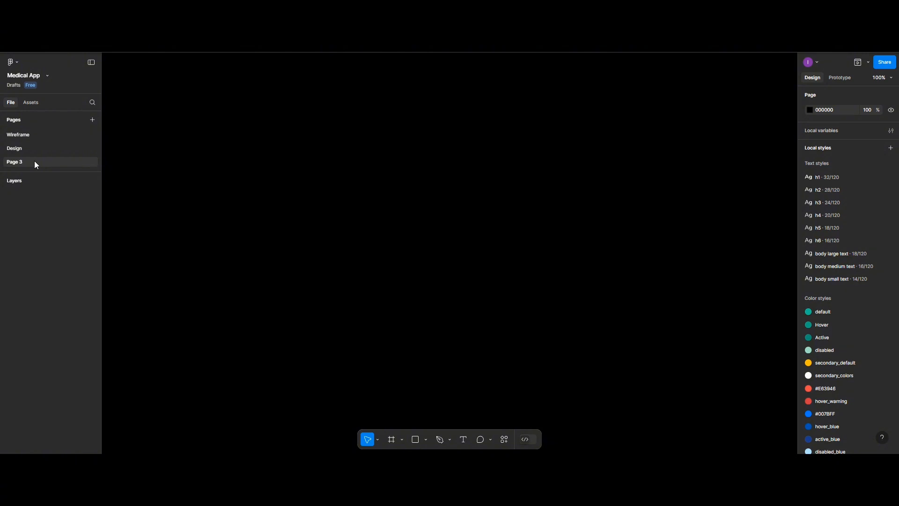
{"action": "double_click", "coordinate": [34, 161]}
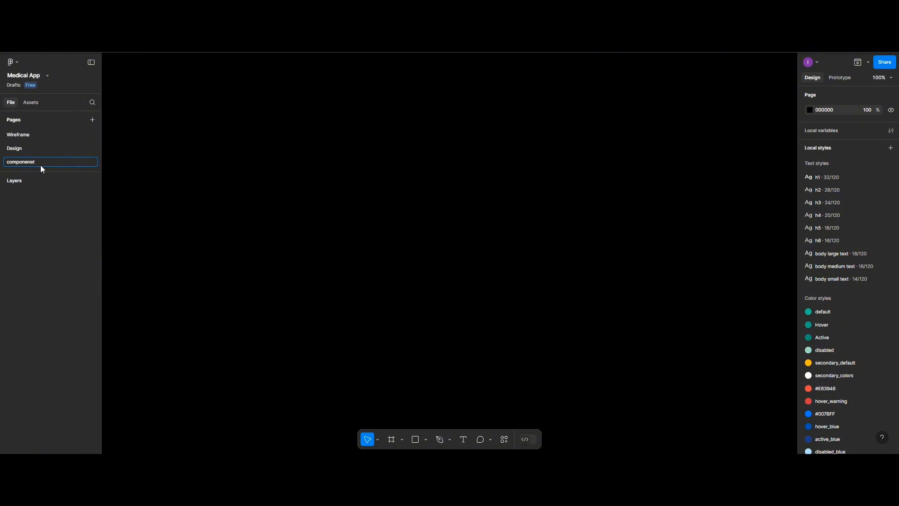
{"action": "type", "text": "componenets"}
{"action": "key", "text": "Return"}
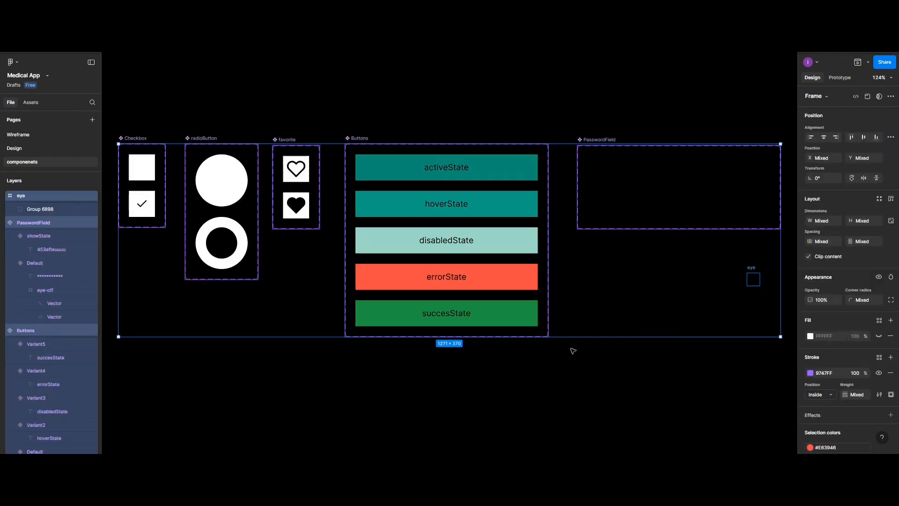
{"action": "left_click", "coordinate": [323, 286]}
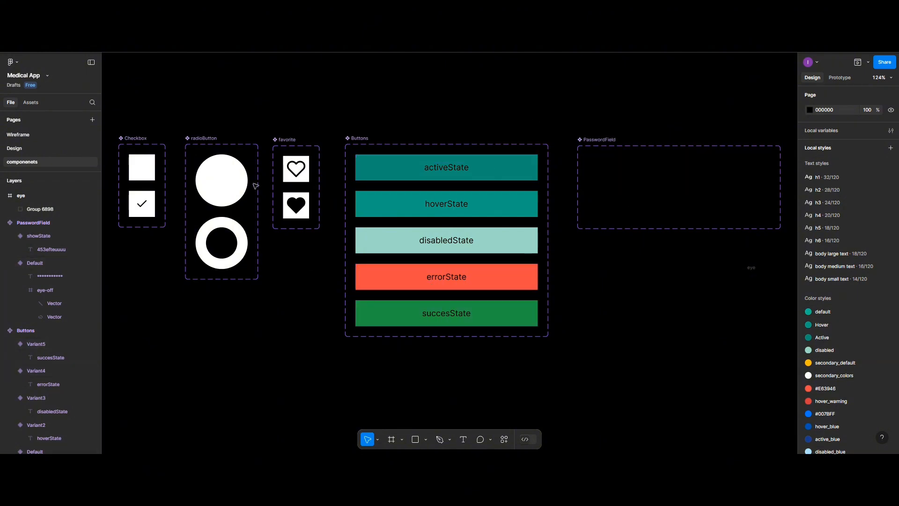
{"action": "scroll", "coordinate": [255, 186], "scroll_direction": "down", "scroll_amount": 5}
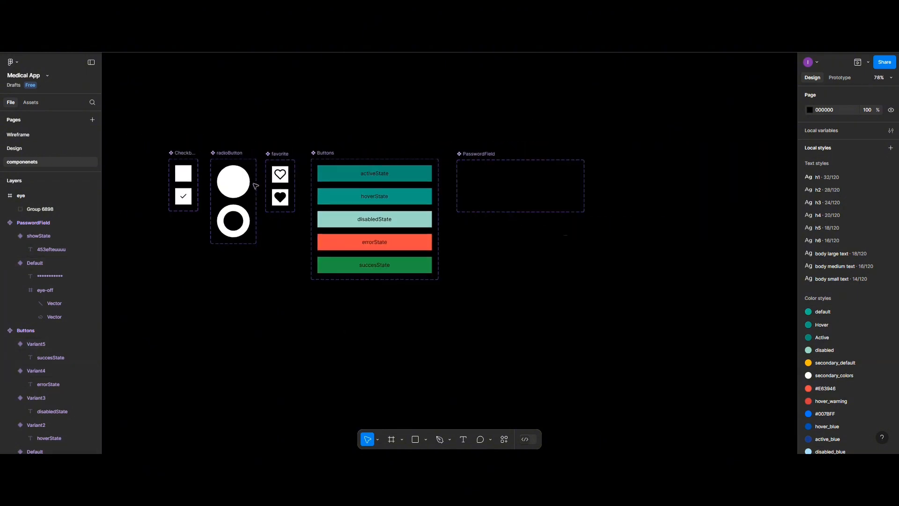
Move the Design page's iPhone 16 - 1 frame to X -342, Y 2299 and place a Buttons instance in it at X 25, Y 179
{"action": "left_click", "coordinate": [32, 148]}
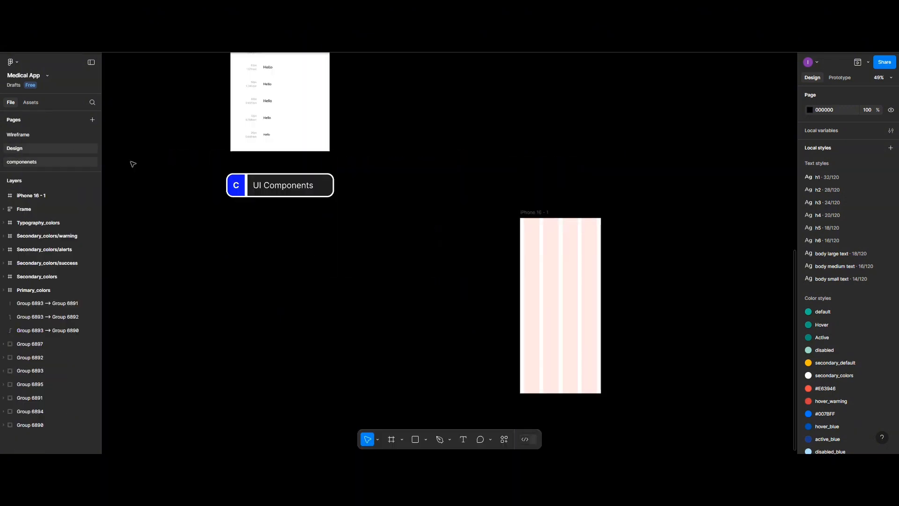
{"action": "left_click_drag", "start_coordinate": [555, 239], "coordinate": [266, 240]}
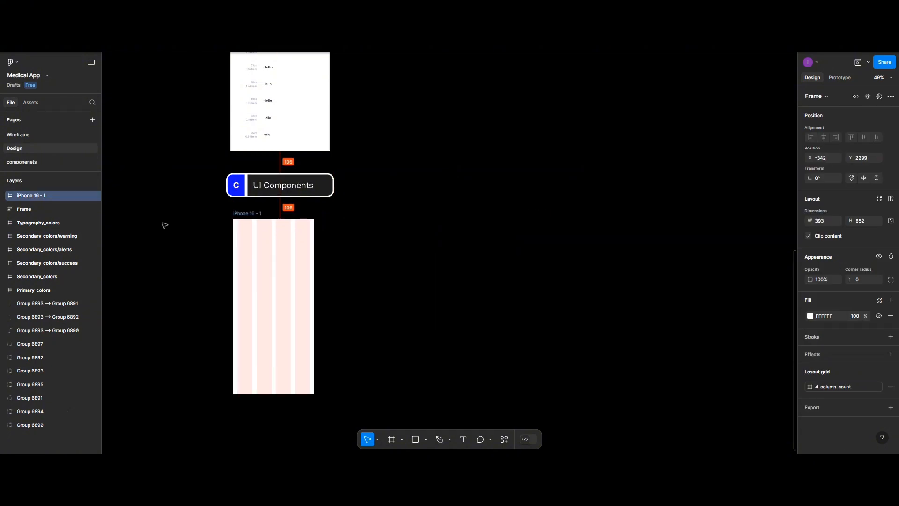
{"action": "left_click", "coordinate": [31, 103]}
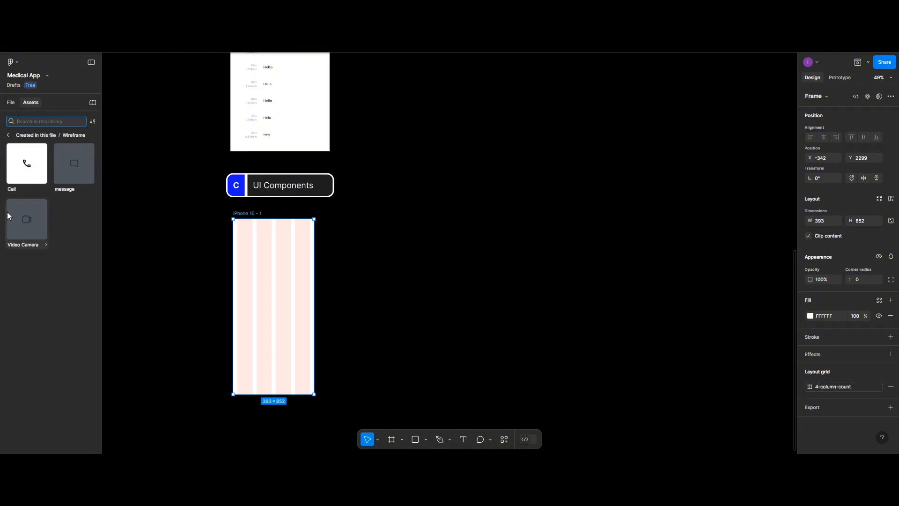
{"action": "left_click", "coordinate": [9, 136]}
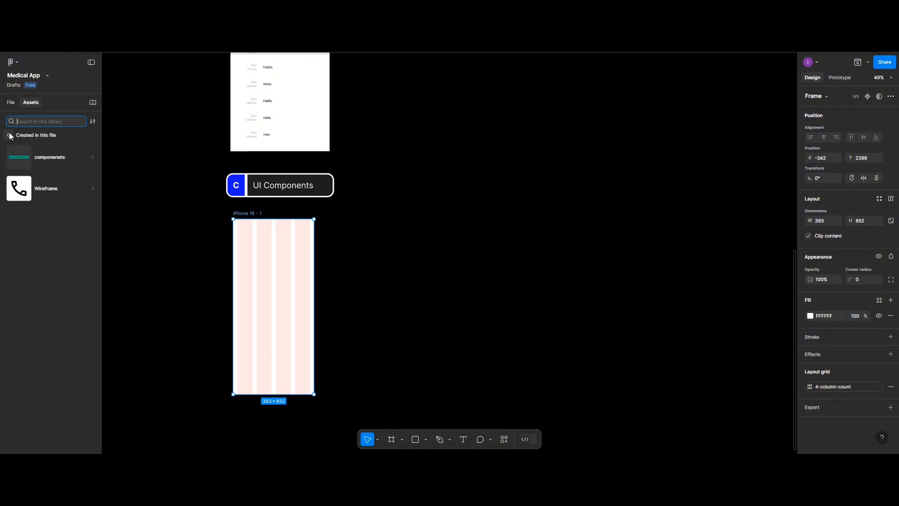
{"action": "left_click", "coordinate": [27, 156]}
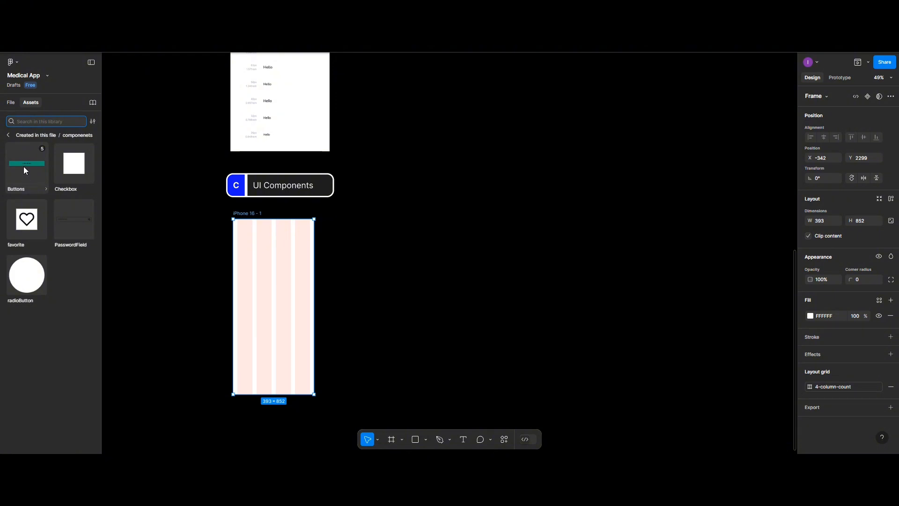
{"action": "left_click_drag", "start_coordinate": [24, 167], "coordinate": [269, 266]}
{"action": "left_click", "coordinate": [278, 267]}
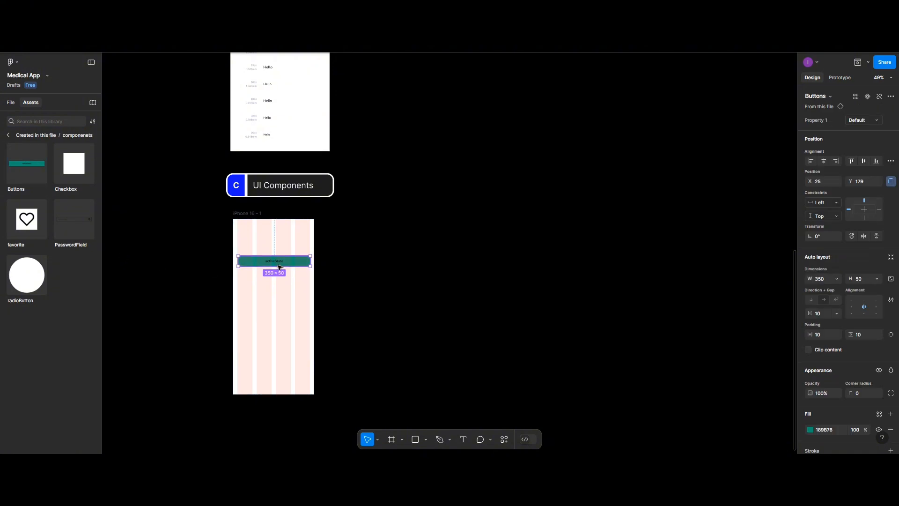
Try Variant3 and Variant5 on the button instance and settle on Variant3
{"action": "left_click", "coordinate": [867, 120]}
{"action": "left_click", "coordinate": [856, 135]}
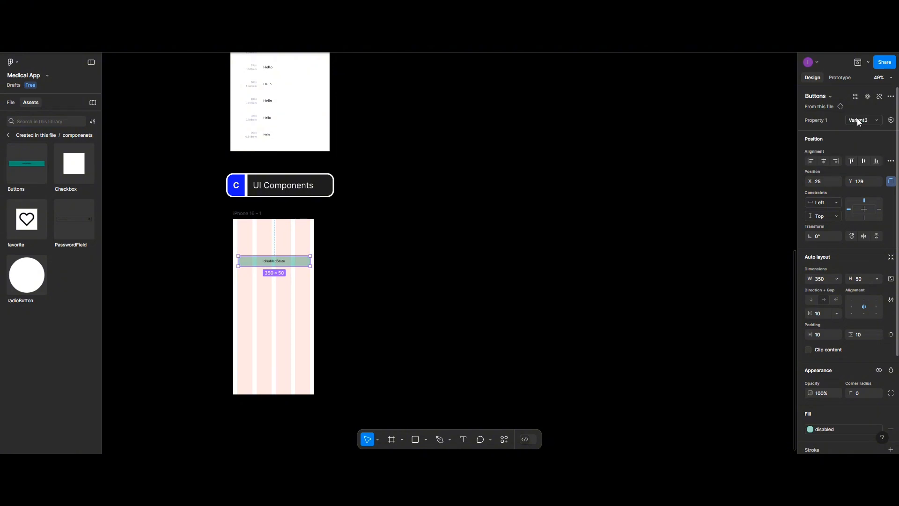
{"action": "left_click", "coordinate": [858, 118]}
{"action": "left_click", "coordinate": [856, 138]}
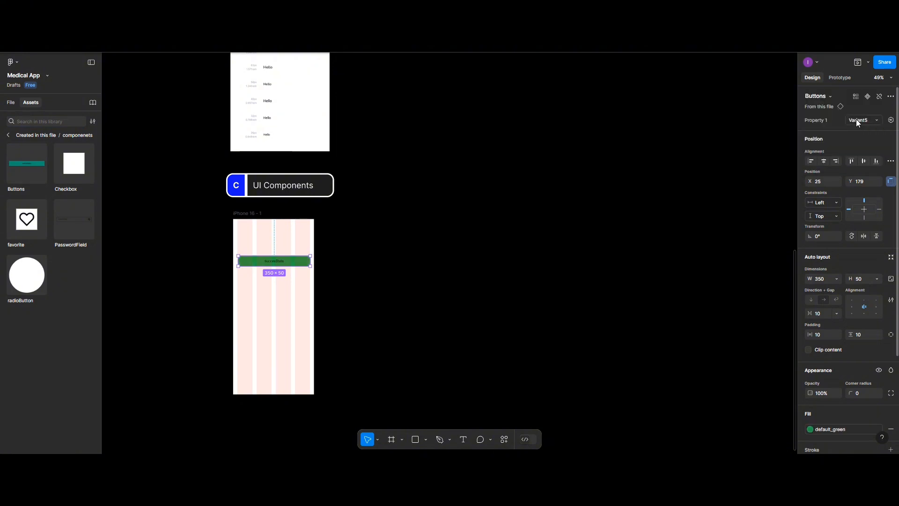
{"action": "left_click", "coordinate": [856, 119]}
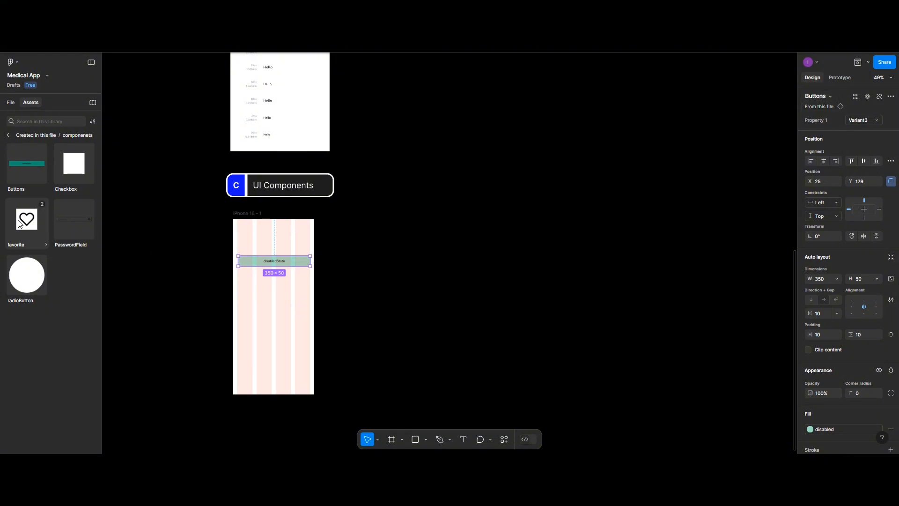
Add favorite, PasswordField and radioButton instances below the button in the iPhone frame, and a Checkbox instance above it at X 138, Y 51
{"action": "left_click_drag", "start_coordinate": [17, 222], "coordinate": [245, 289]}
{"action": "left_click_drag", "start_coordinate": [69, 231], "coordinate": [263, 334]}
{"action": "left_click_drag", "start_coordinate": [13, 289], "coordinate": [262, 351]}
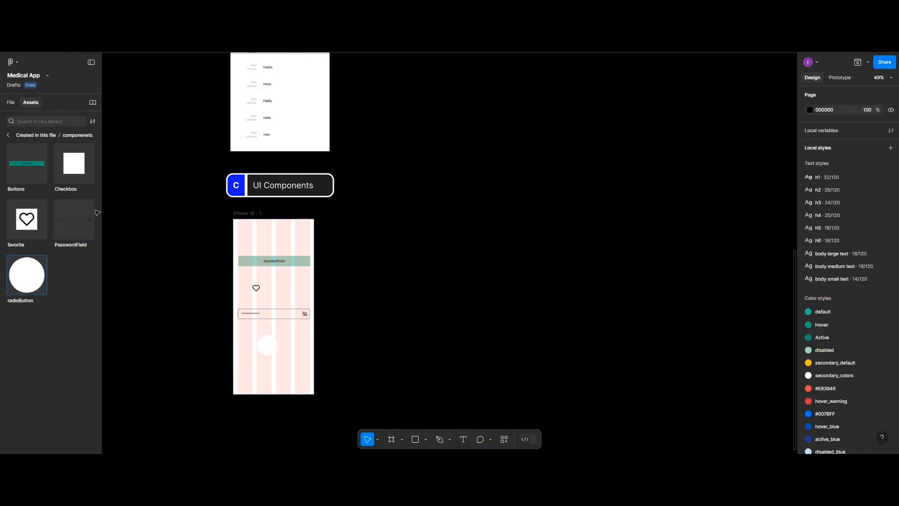
{"action": "left_click_drag", "start_coordinate": [74, 162], "coordinate": [269, 236]}
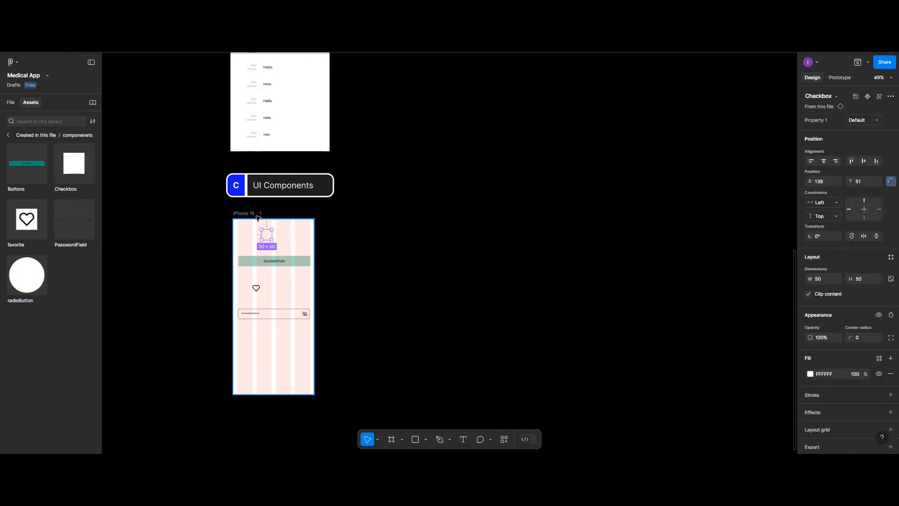
Preview the iPhone 16 - 1 frame and test the password eye, favorite, checkbox and radio button interactions
{"action": "left_click", "coordinate": [252, 214]}
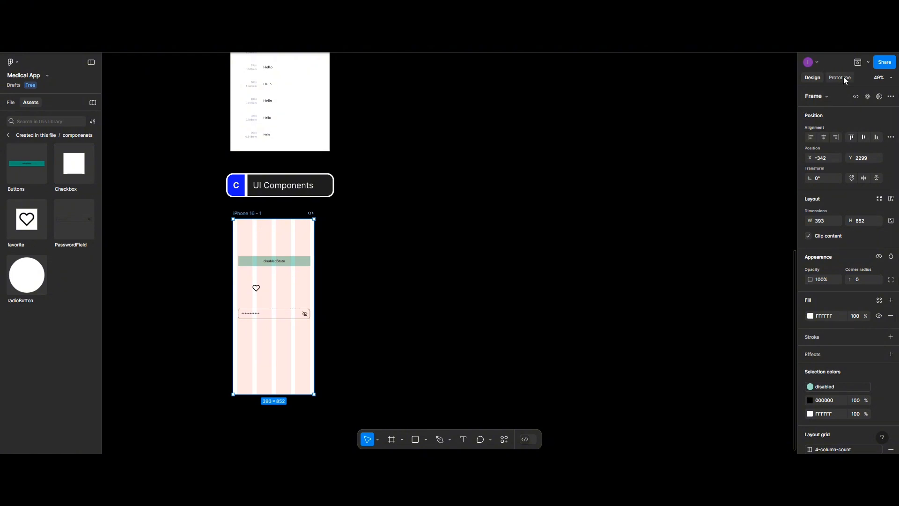
{"action": "left_click", "coordinate": [858, 63]}
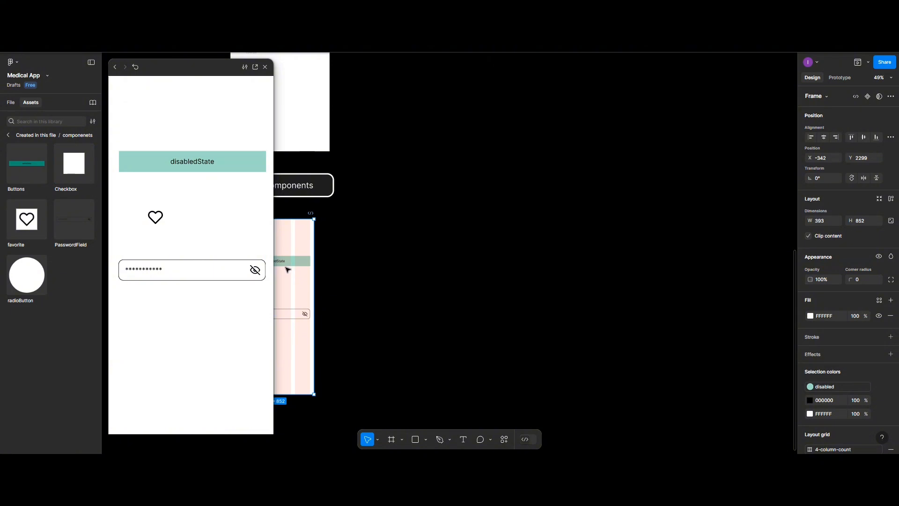
{"action": "left_click", "coordinate": [257, 273]}
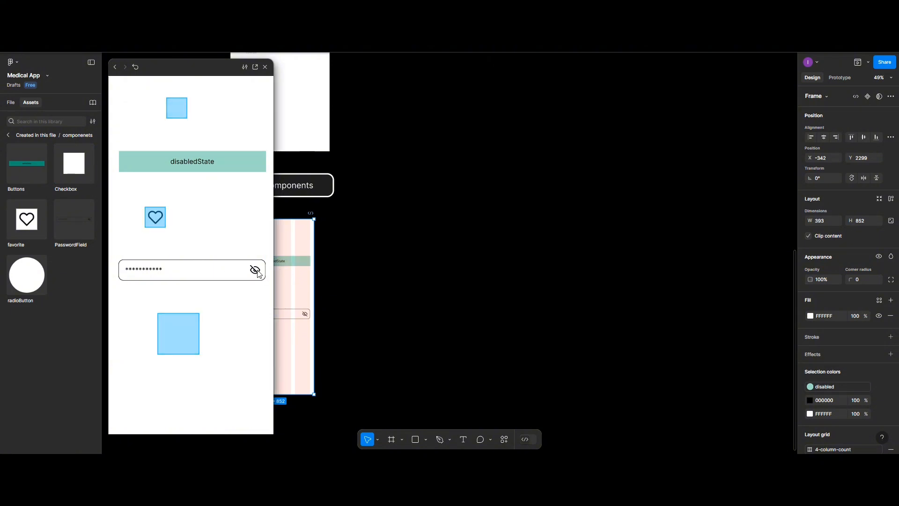
{"action": "left_click", "coordinate": [156, 218]}
{"action": "left_click", "coordinate": [156, 218]}
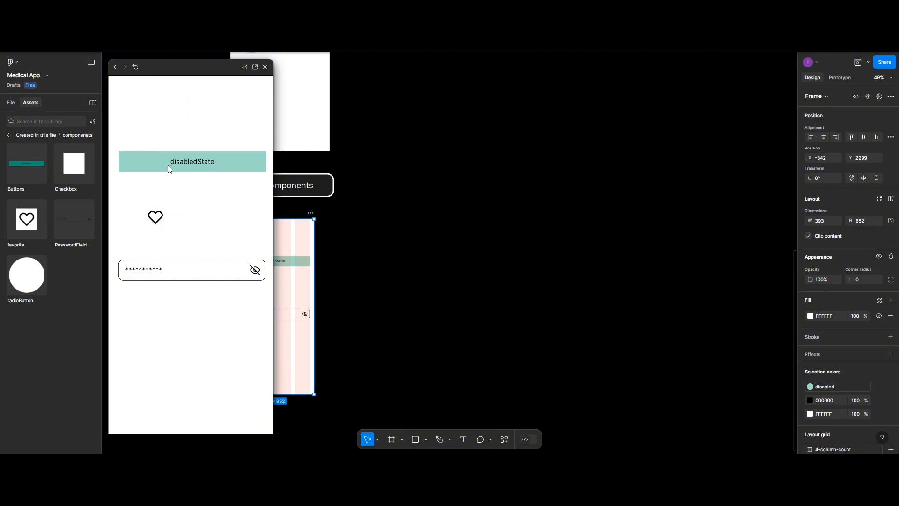
{"action": "left_click", "coordinate": [174, 109]}
{"action": "left_click", "coordinate": [154, 271]}
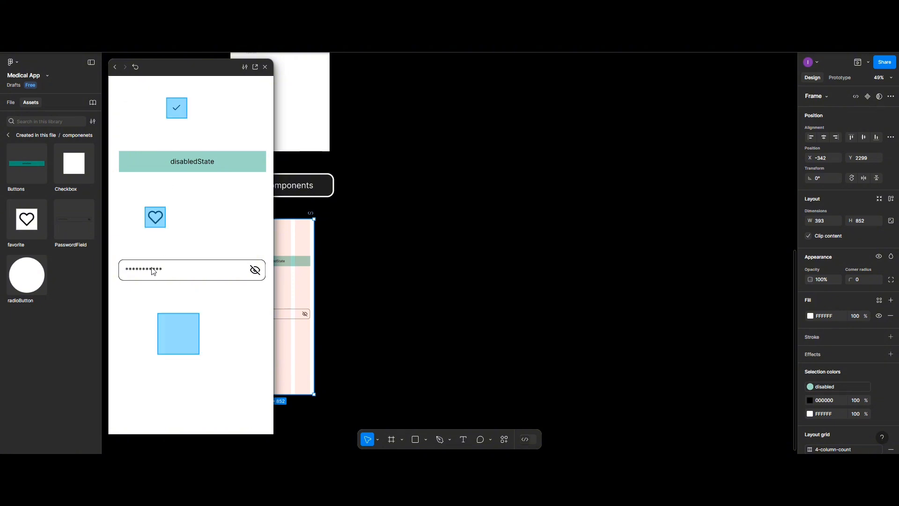
{"action": "left_click", "coordinate": [174, 336]}
{"action": "left_click", "coordinate": [175, 337]}
{"action": "left_click", "coordinate": [175, 337]}
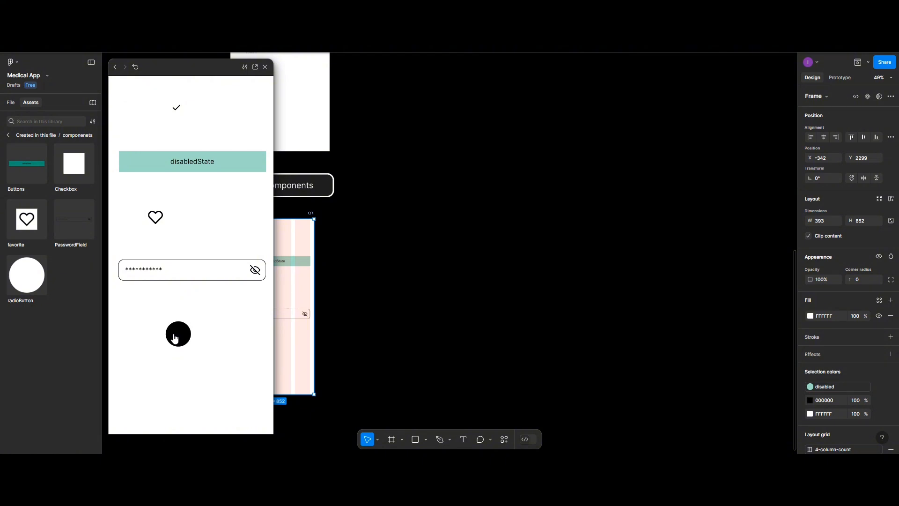
{"action": "left_click", "coordinate": [265, 67]}
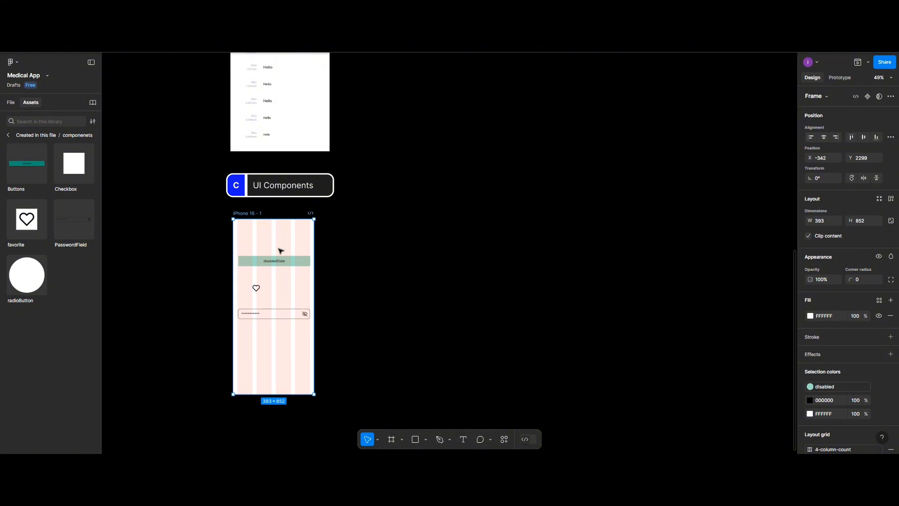
On the componenets page, draw a frame about 597 × 679 around the PasswordField set and move the open eye icon into the showState variant
{"action": "left_click", "coordinate": [11, 102]}
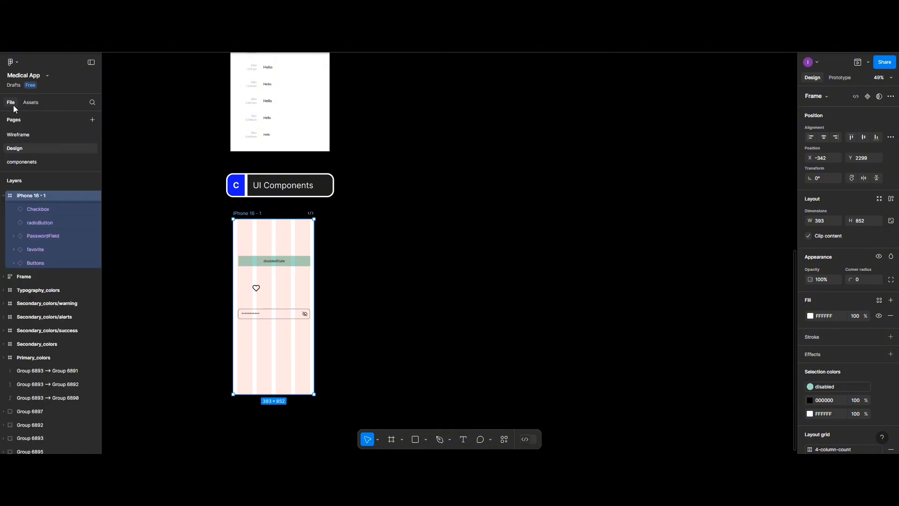
{"action": "left_click", "coordinate": [19, 162]}
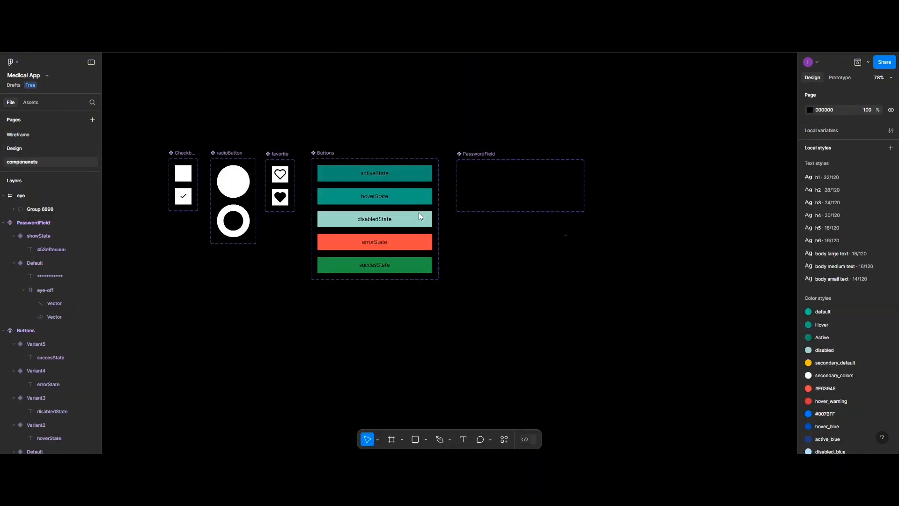
{"action": "left_click", "coordinate": [470, 159]}
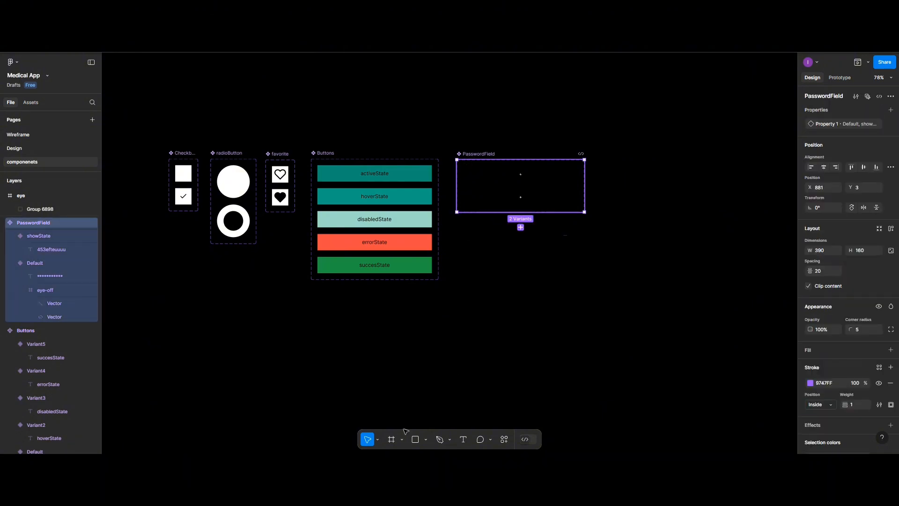
{"action": "left_click", "coordinate": [392, 439]}
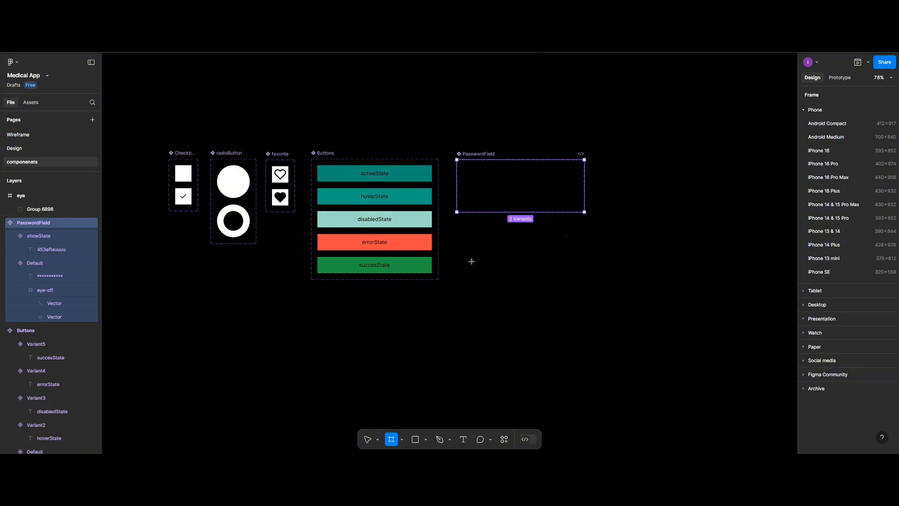
{"action": "left_click_drag", "start_coordinate": [439, 97], "coordinate": [626, 314]}
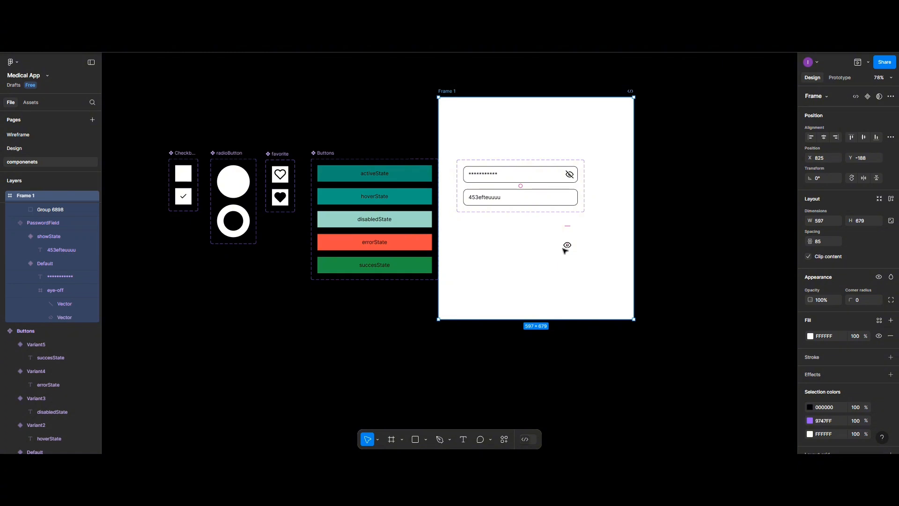
{"action": "left_click_drag", "start_coordinate": [567, 246], "coordinate": [571, 199]}
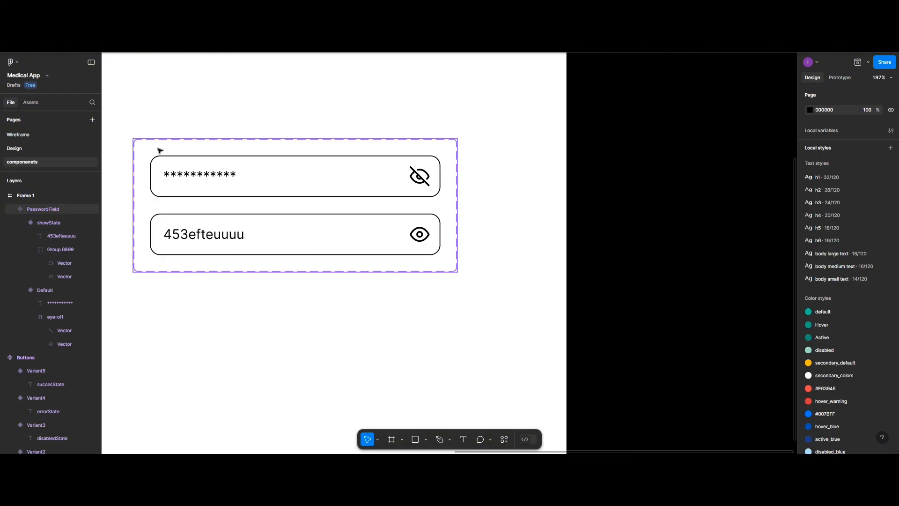
Link the eye-off icon in the PasswordField's Default variant to showState with an on-click, instant Change to interaction
{"action": "left_click", "coordinate": [159, 150]}
{"action": "left_click", "coordinate": [839, 77]}
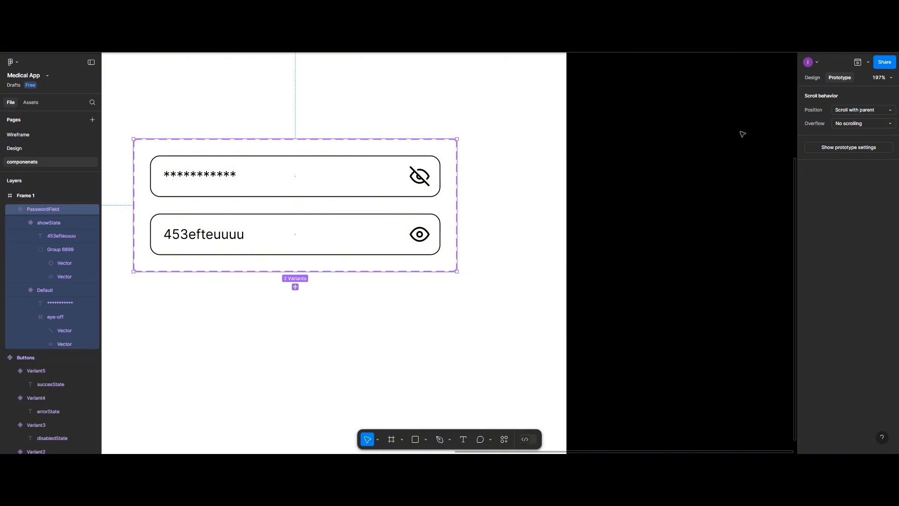
{"action": "left_click", "coordinate": [416, 180]}
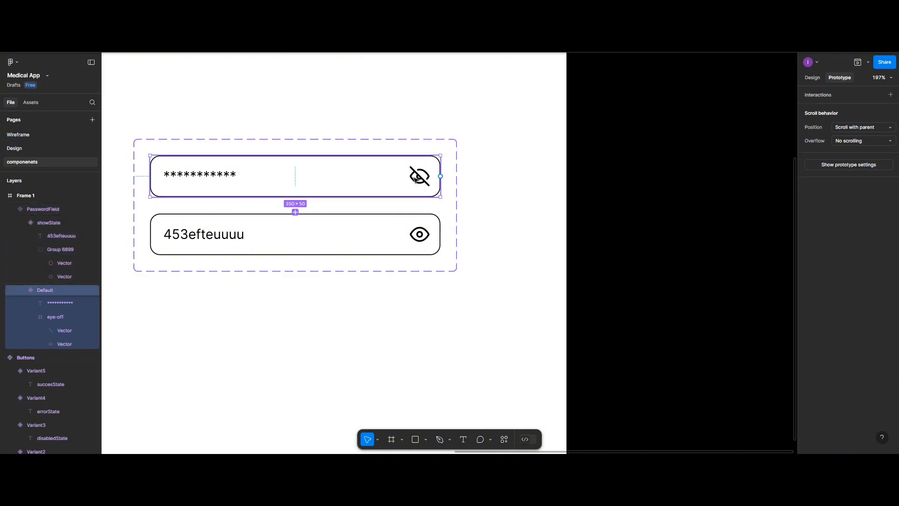
{"action": "left_click", "coordinate": [416, 179]}
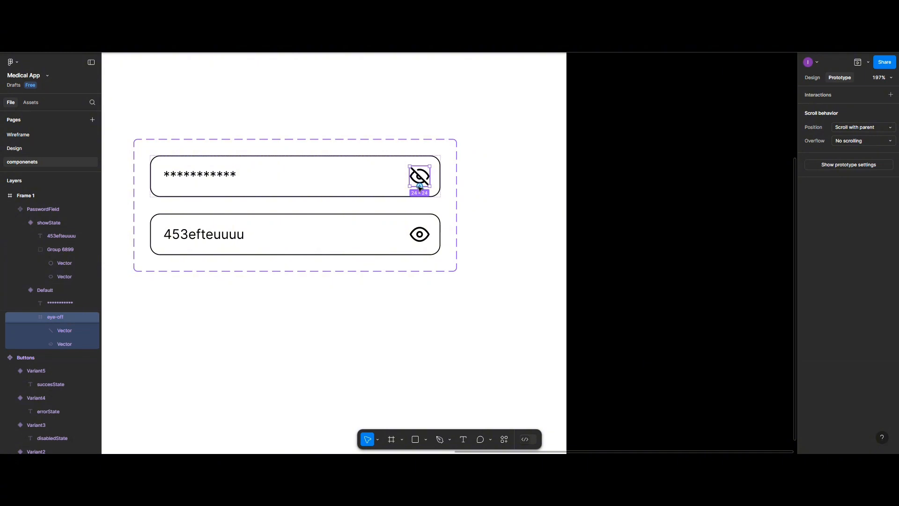
{"action": "left_click_drag", "start_coordinate": [420, 186], "coordinate": [277, 215]}
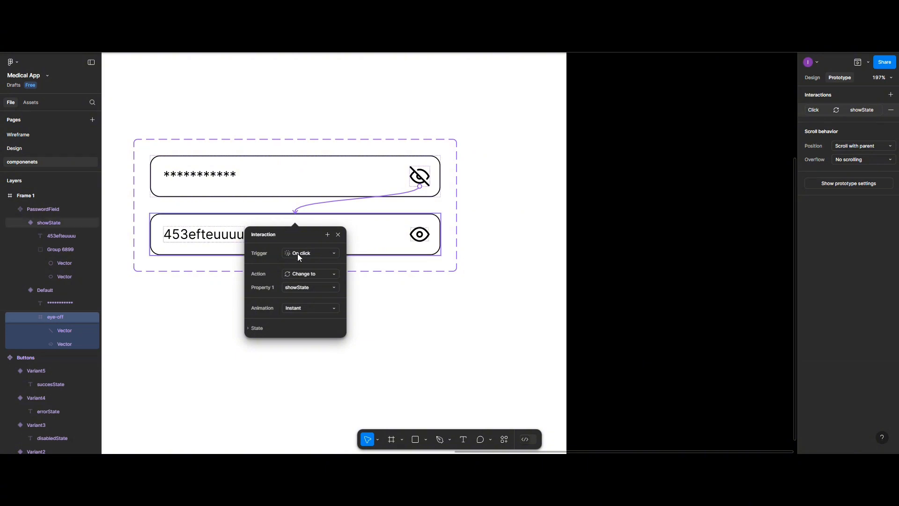
Link the open eye group in the PasswordField's showState variant to Default with an on-click, instant Change to interaction
{"action": "left_click", "coordinate": [420, 234]}
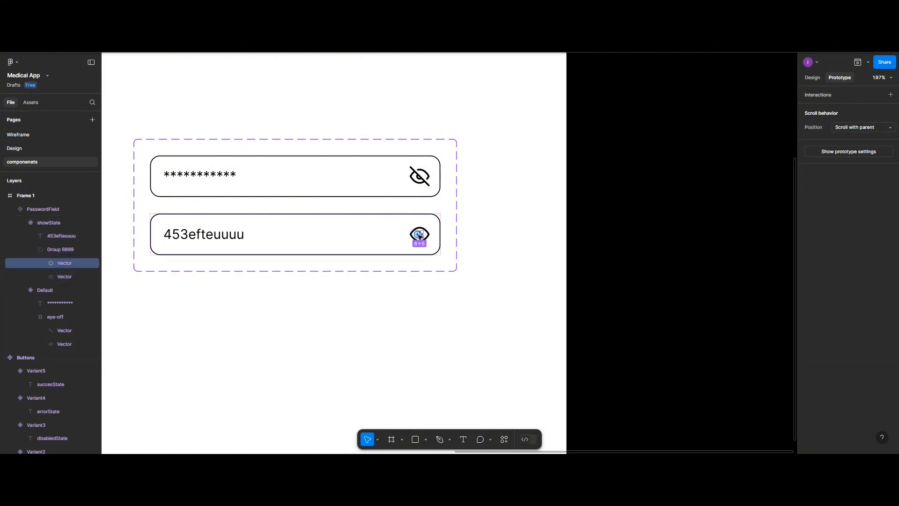
{"action": "left_click", "coordinate": [426, 233]}
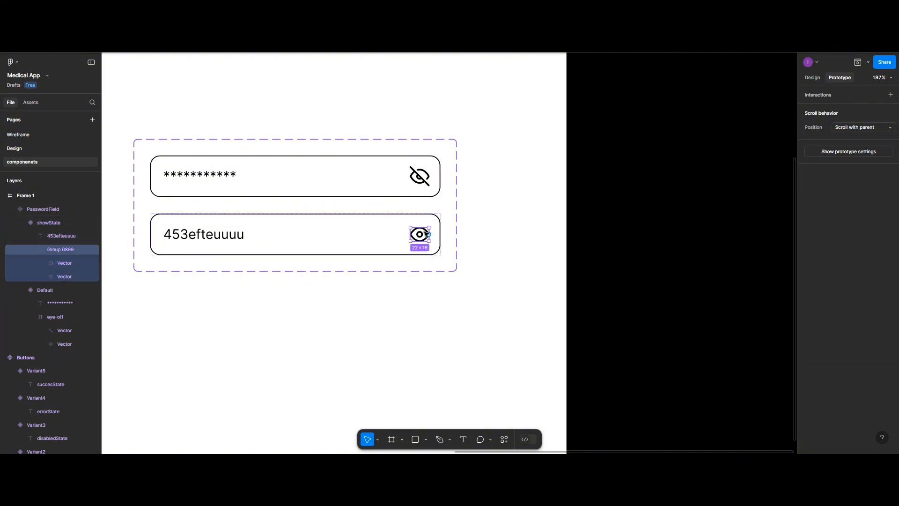
{"action": "left_click_drag", "start_coordinate": [429, 234], "coordinate": [295, 195]}
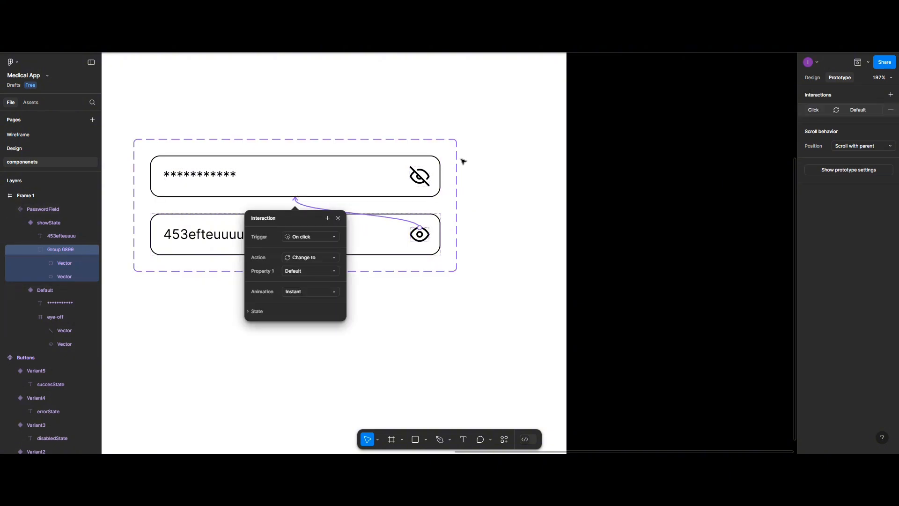
{"action": "left_click", "coordinate": [523, 170]}
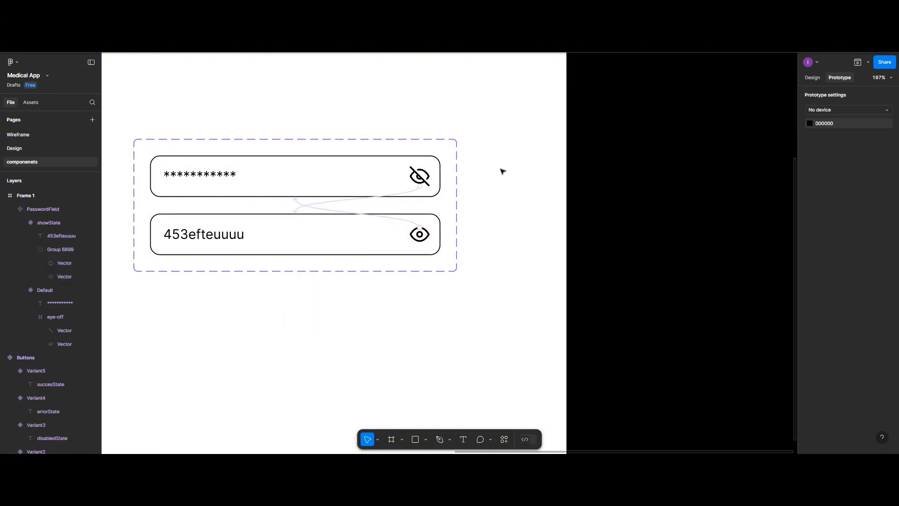
Move Frame 1 with its PasswordField set clear of the Buttons set to X 1284, Y -177 and return to design mode
{"action": "scroll", "coordinate": [257, 139], "scroll_direction": "down", "scroll_amount": 5}
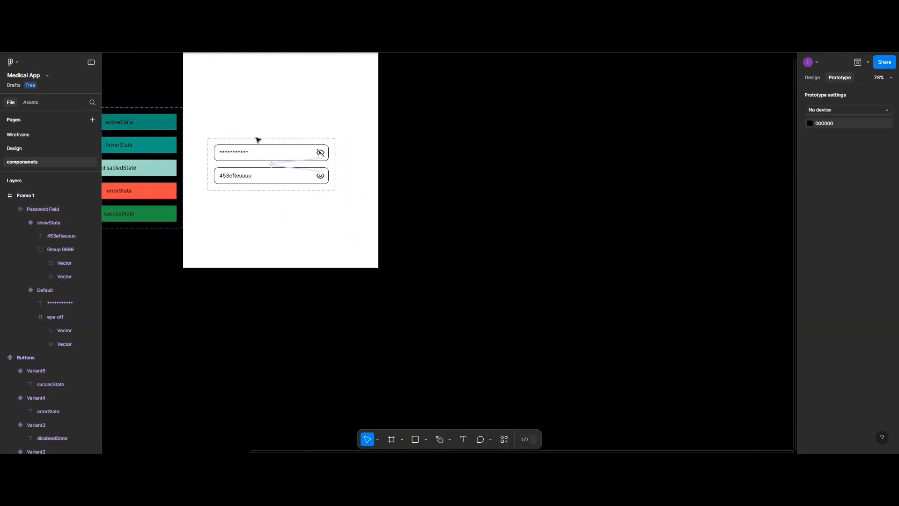
{"action": "scroll", "coordinate": [257, 141], "scroll_direction": "left", "scroll_amount": 3}
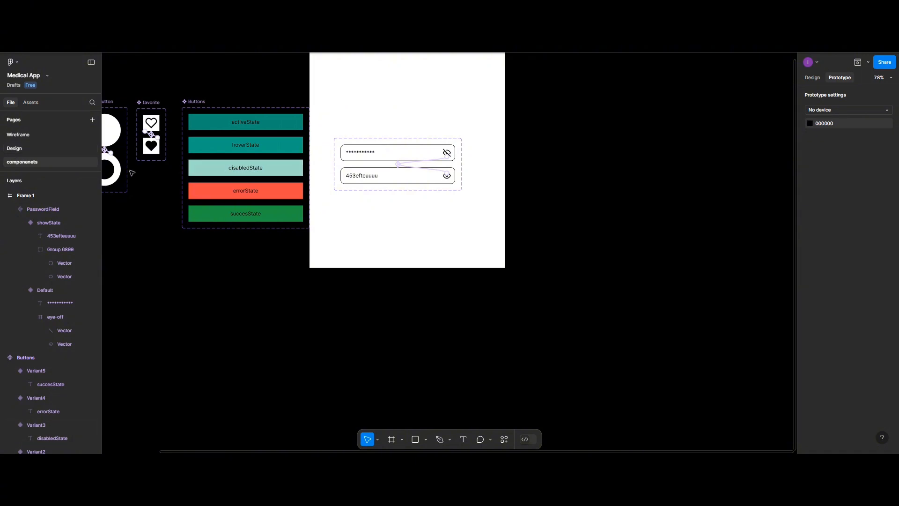
{"action": "scroll", "coordinate": [385, 121], "scroll_direction": "up", "scroll_amount": 3}
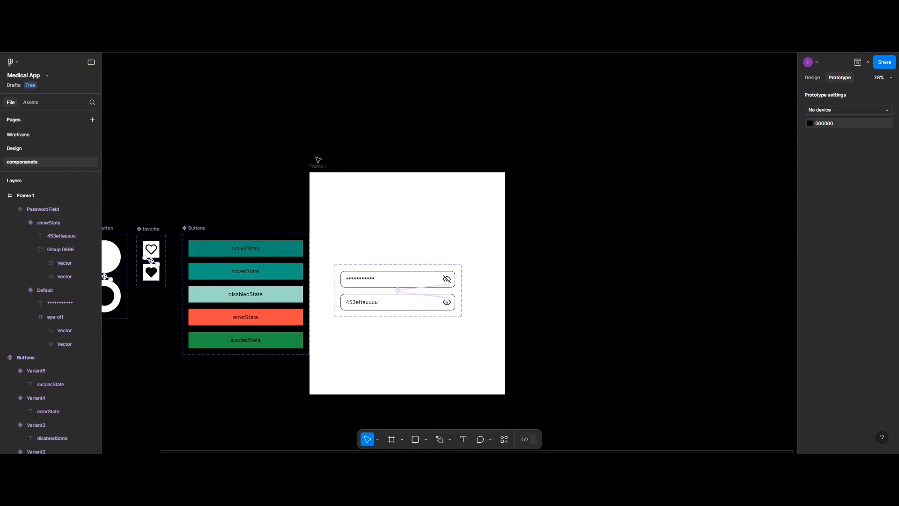
{"action": "left_click", "coordinate": [325, 172]}
{"action": "left_click", "coordinate": [324, 169]}
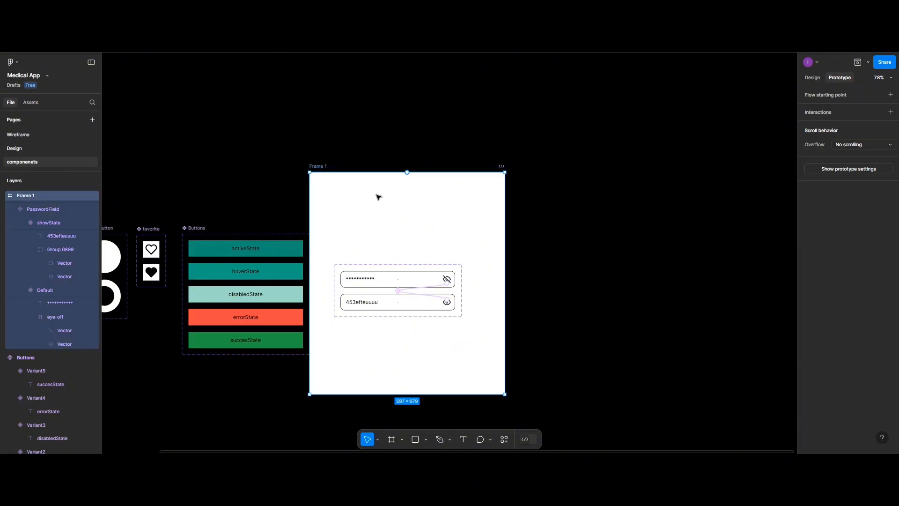
{"action": "left_click_drag", "start_coordinate": [371, 264], "coordinate": [553, 284]}
{"action": "key", "text": "shift+e"}
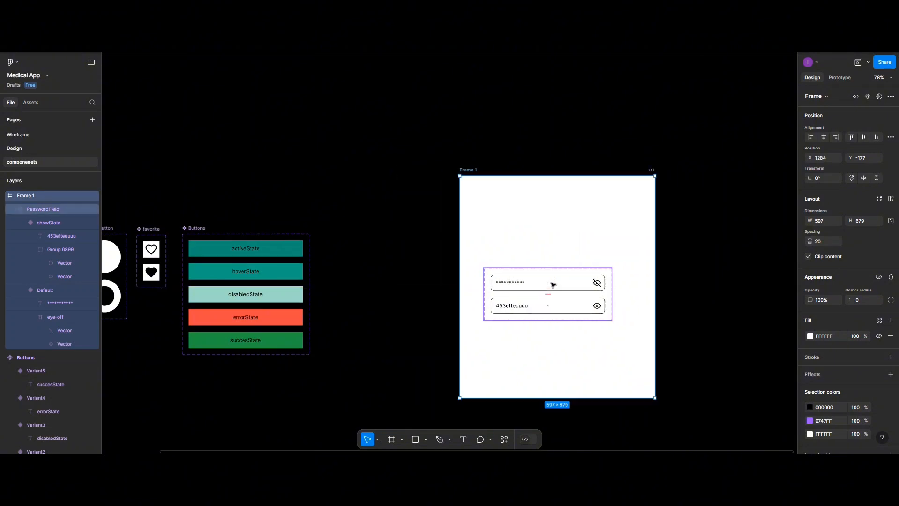
Move the PasswordField set out of Frame 1 into the gap beside the Buttons set and delete the emptied frame
{"action": "left_click", "coordinate": [553, 284]}
{"action": "left_click_drag", "start_coordinate": [466, 296], "coordinate": [389, 282]}
{"action": "left_click", "coordinate": [498, 213]}
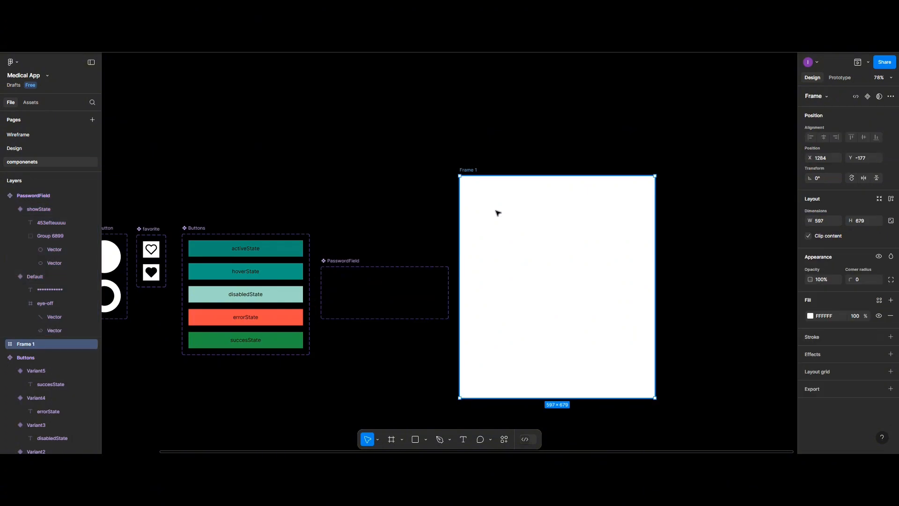
{"action": "key", "text": "Delete"}
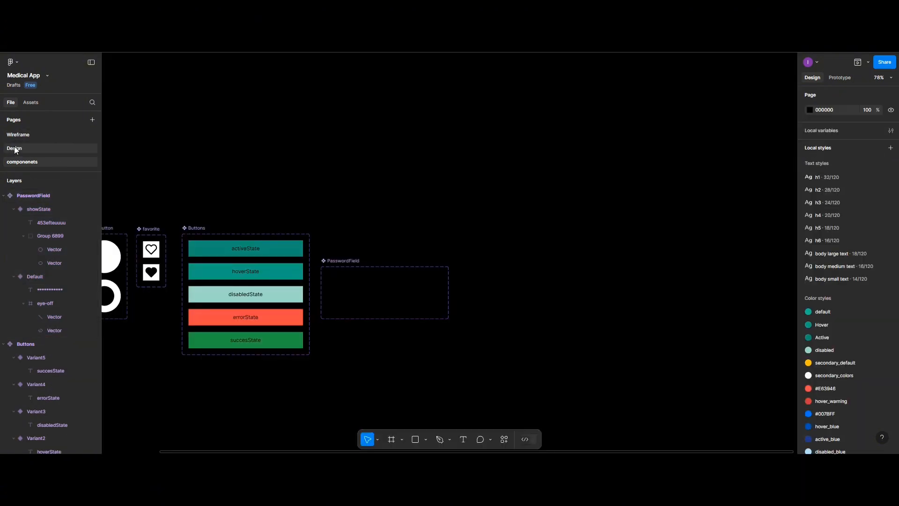
Preview the iPhone 16 - 1 frame on the Design page, test toggling the password field with its eye icon, and close the preview
{"action": "left_click", "coordinate": [15, 149]}
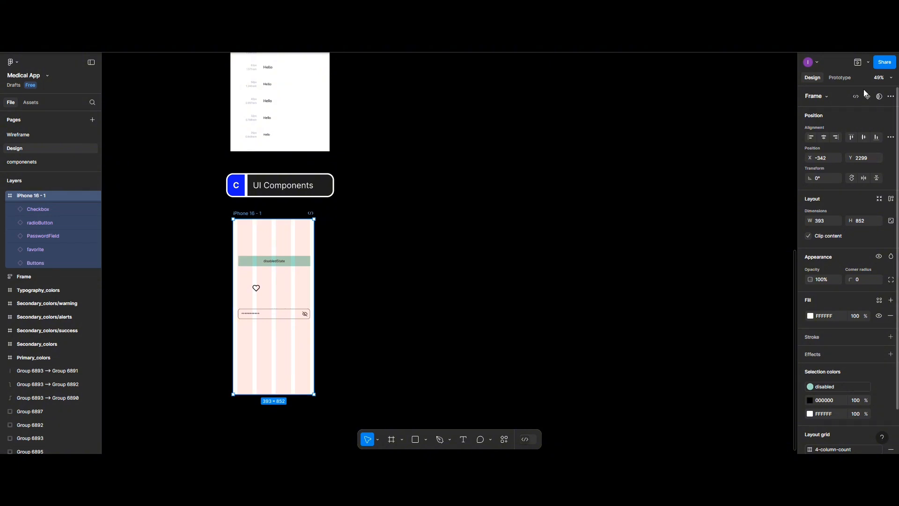
{"action": "left_click", "coordinate": [859, 62]}
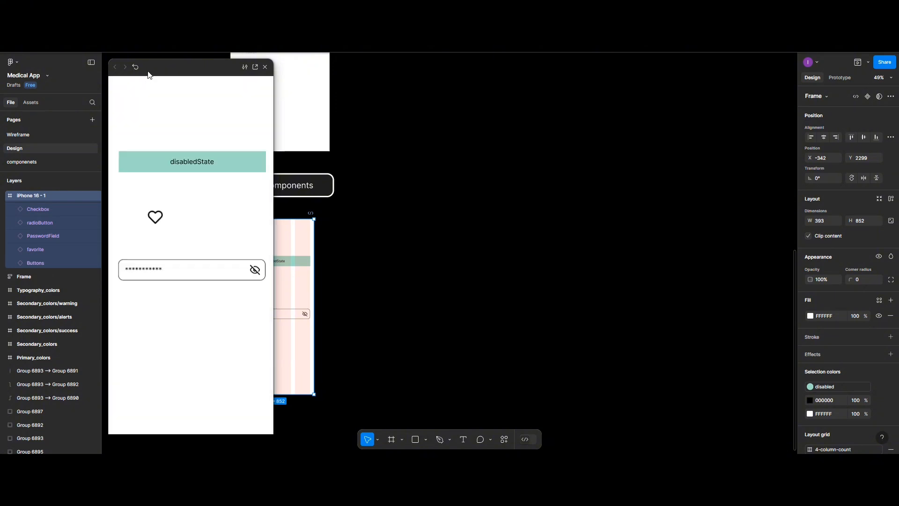
{"action": "left_click", "coordinate": [254, 271]}
{"action": "left_click", "coordinate": [254, 270]}
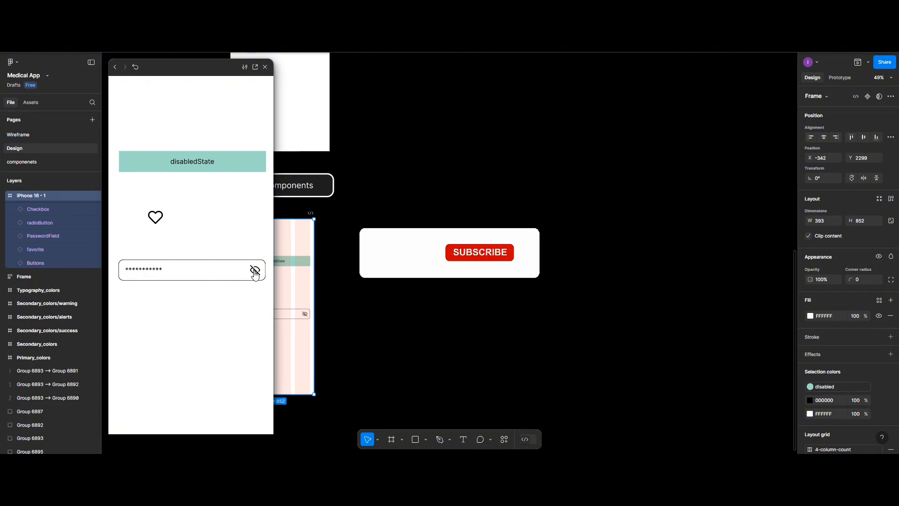
{"action": "left_click", "coordinate": [255, 271]}
{"action": "left_click", "coordinate": [254, 270]}
{"action": "left_click", "coordinate": [254, 271]}
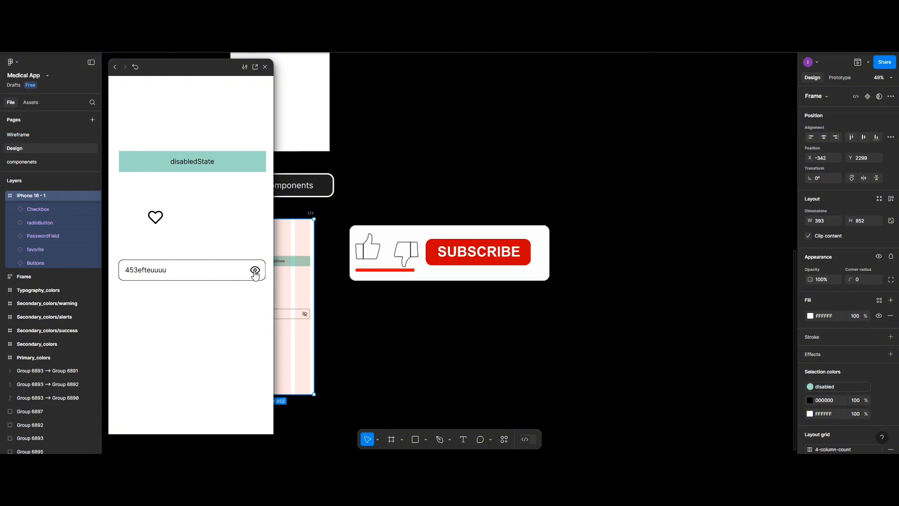
{"action": "left_click", "coordinate": [265, 66]}
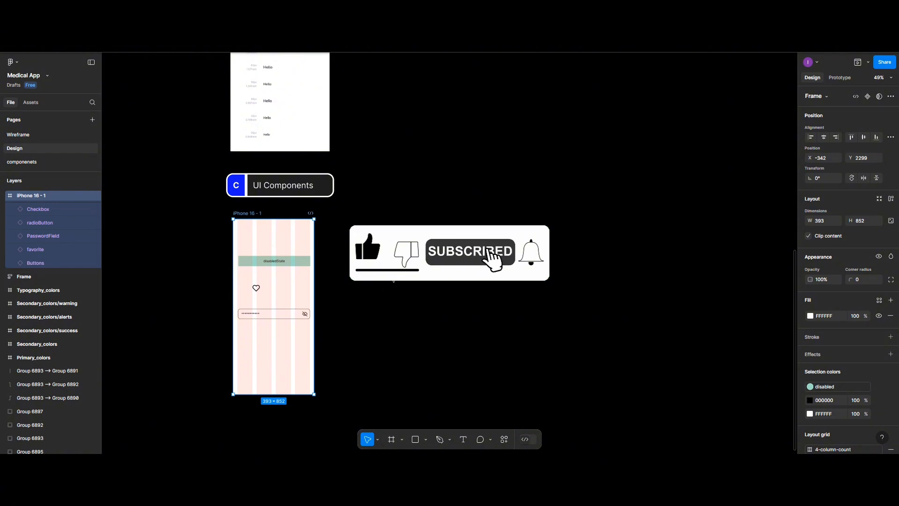